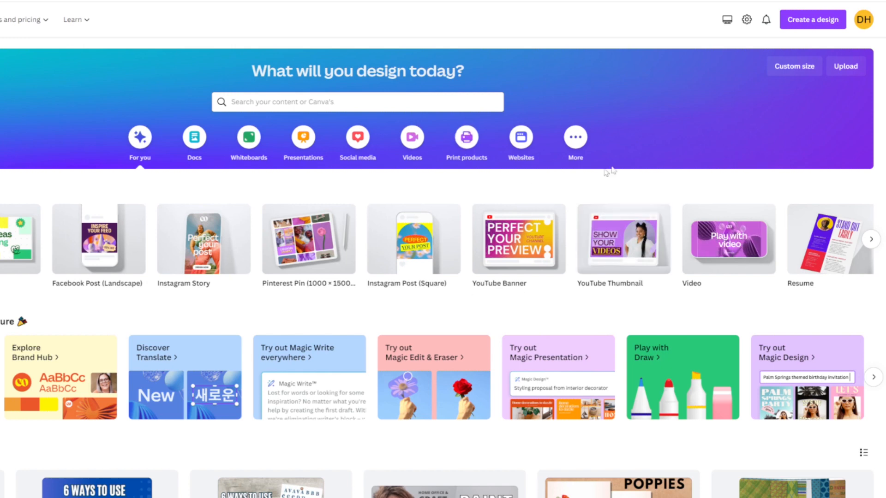
Create a new blank 8.5 × 11 in Letterhead design
left_click(810, 24)
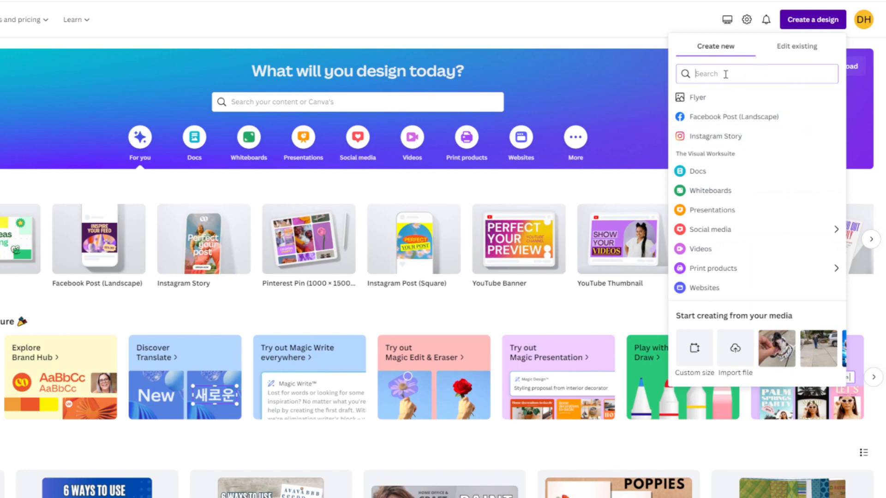
type("letter")
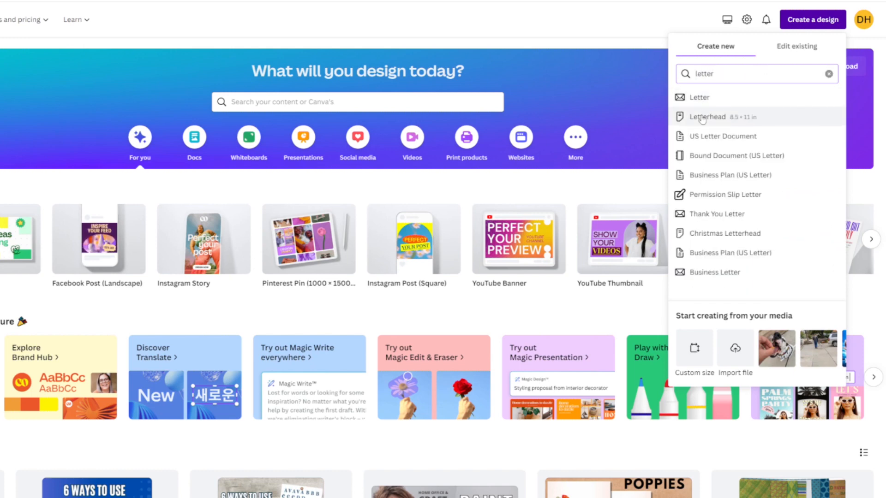
left_click(702, 118)
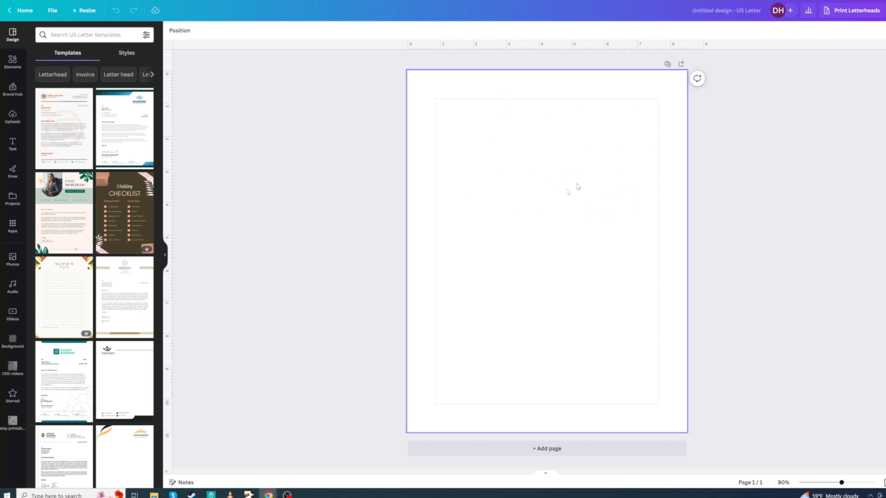
Add a square shape and stretch it to fill the page's margin guides, about 7 by 9.3 in
left_click(11, 65)
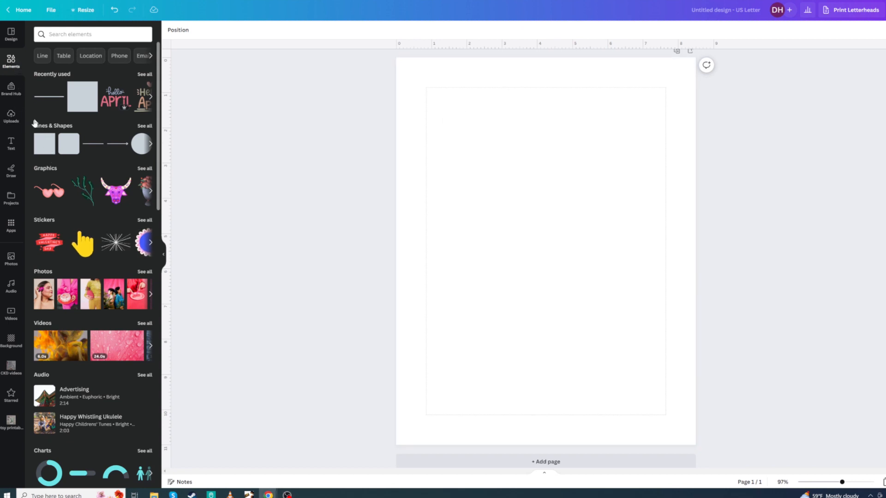
left_click(44, 143)
left_click_drag(555, 239, 547, 214)
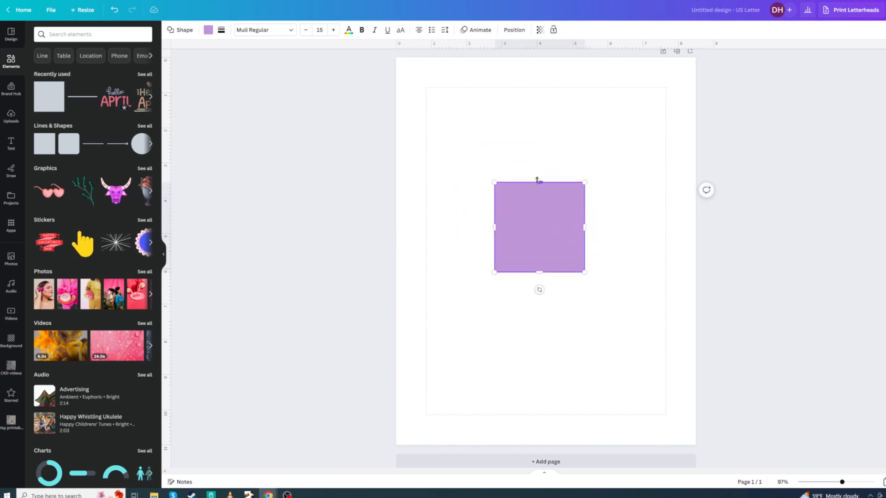
left_click_drag(537, 181, 541, 87)
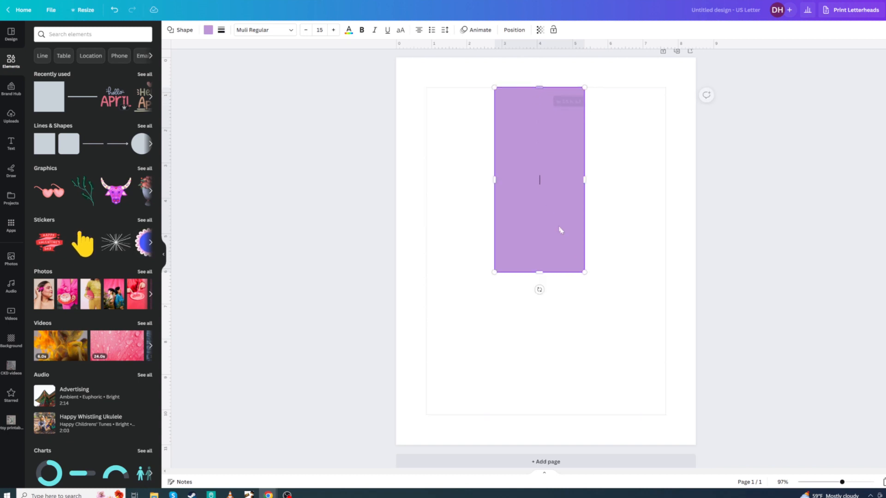
left_click_drag(539, 273, 535, 416)
left_click_drag(585, 252, 666, 251)
left_click_drag(494, 251, 420, 251)
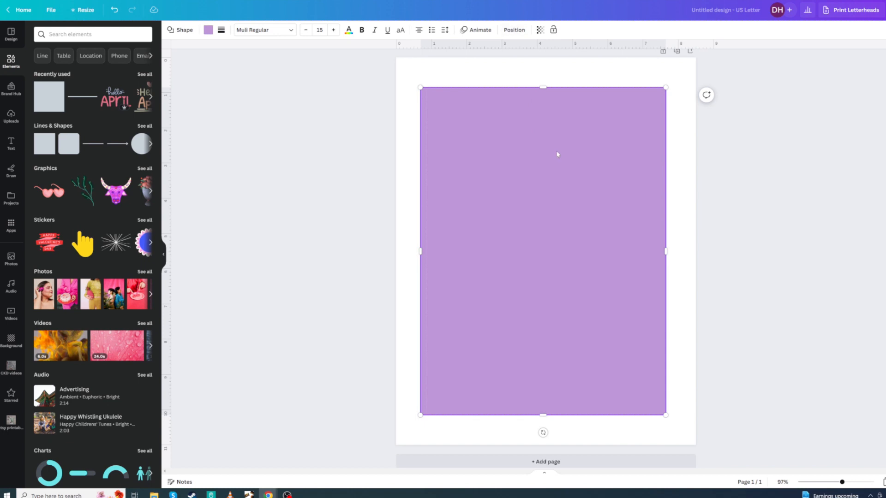
Center the rectangle horizontally on the page
left_click(514, 30)
left_click(117, 114)
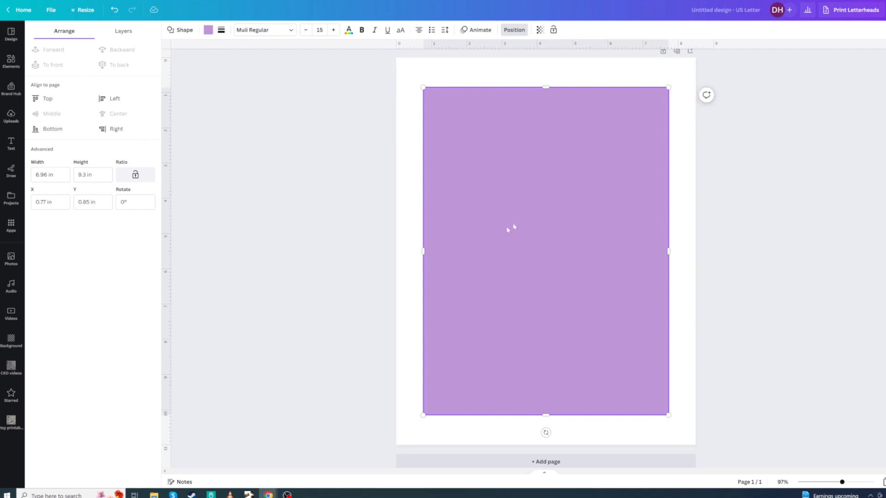
left_click(581, 62)
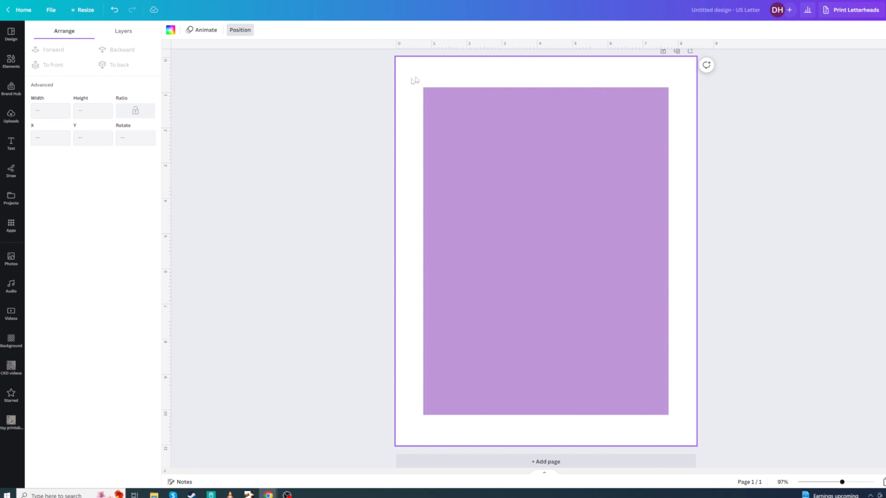
Add a straight line and place it in the white margin above the rectangle's upper-left corner
left_click(11, 63)
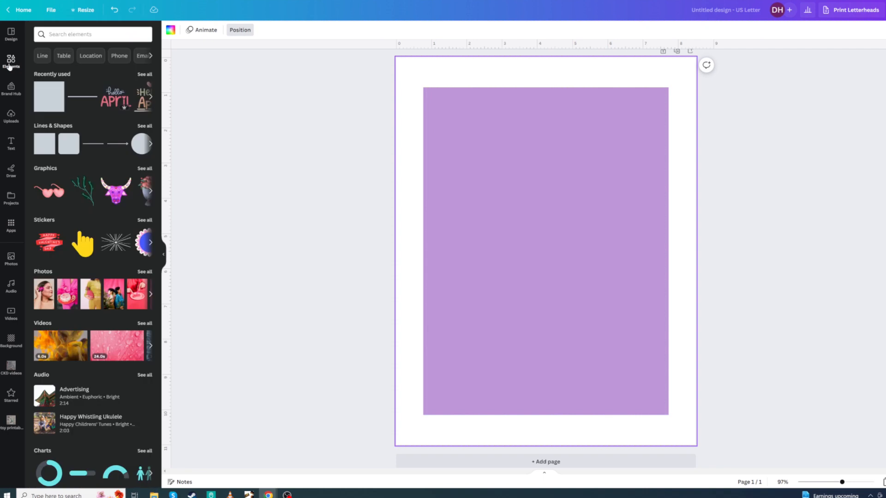
left_click(92, 145)
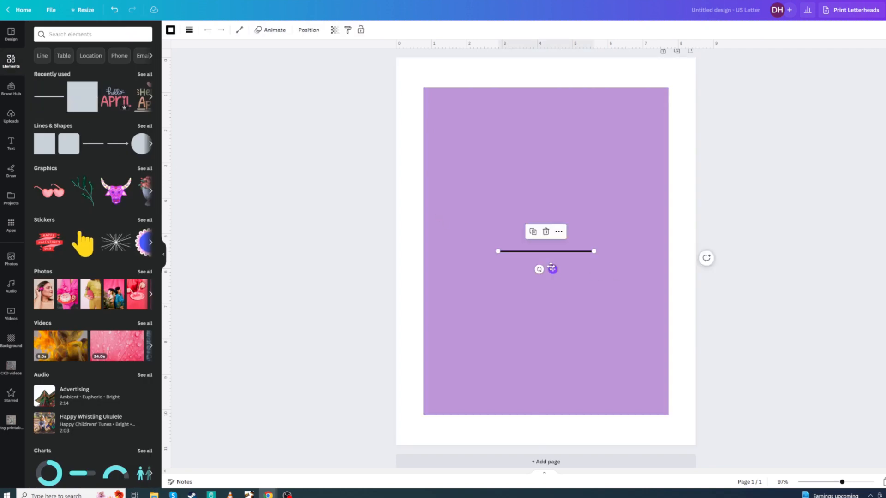
left_click_drag(553, 269, 444, 92)
left_click_drag(842, 483, 863, 480)
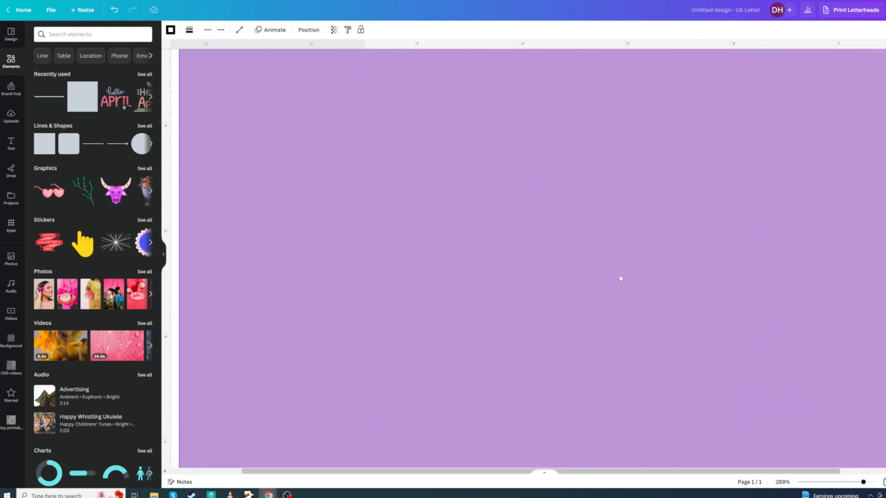
scroll(619, 276, "up", 3)
left_click_drag(669, 471, 585, 471)
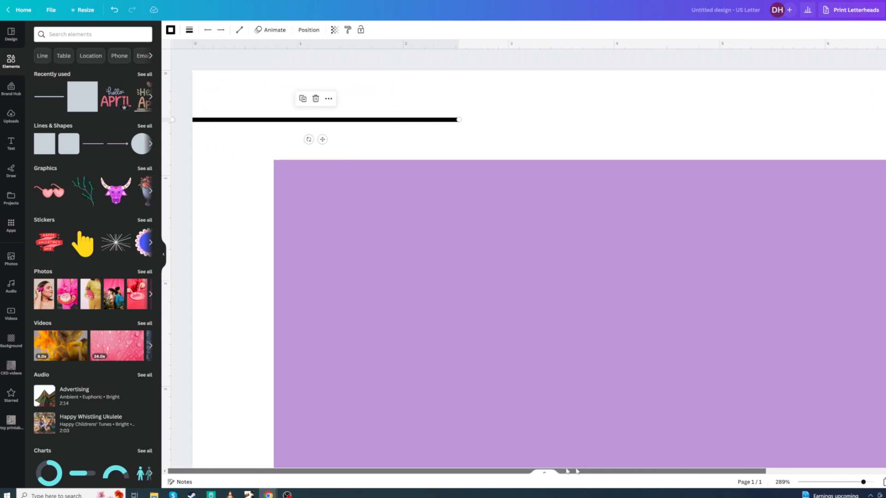
left_click_drag(383, 121, 407, 131)
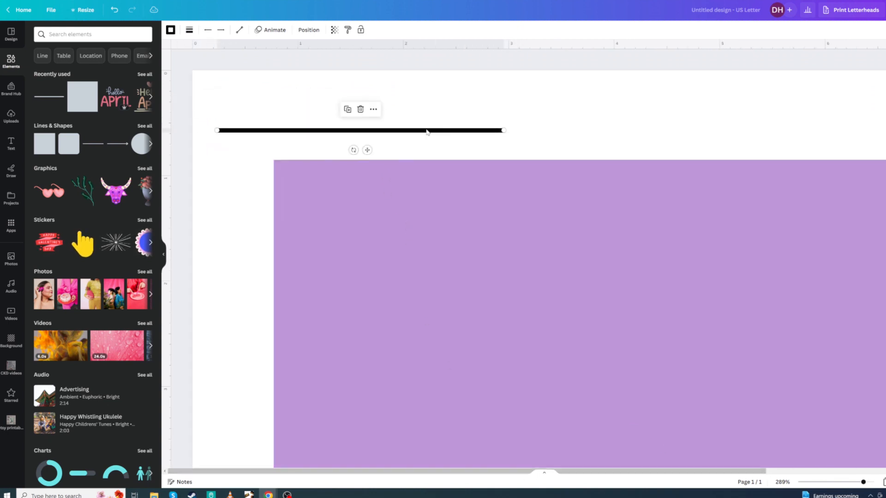
Set the line's weight to 1 and its color to medium gray
left_click(189, 31)
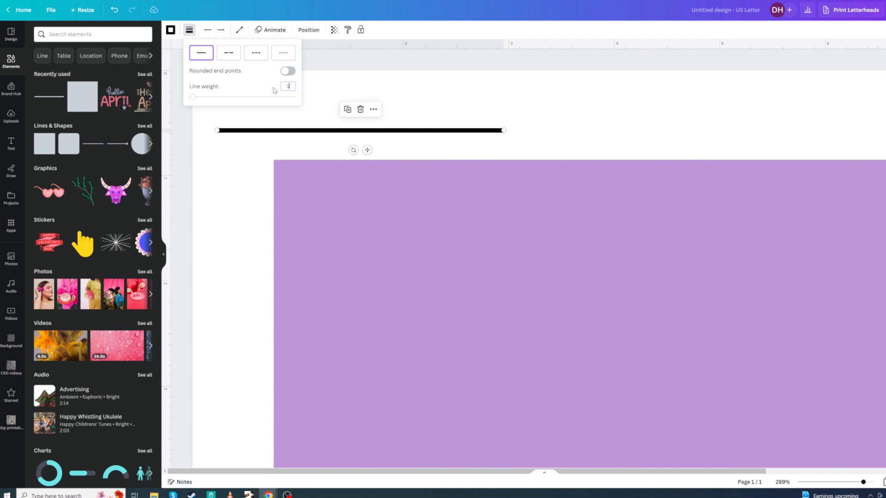
left_click(343, 82)
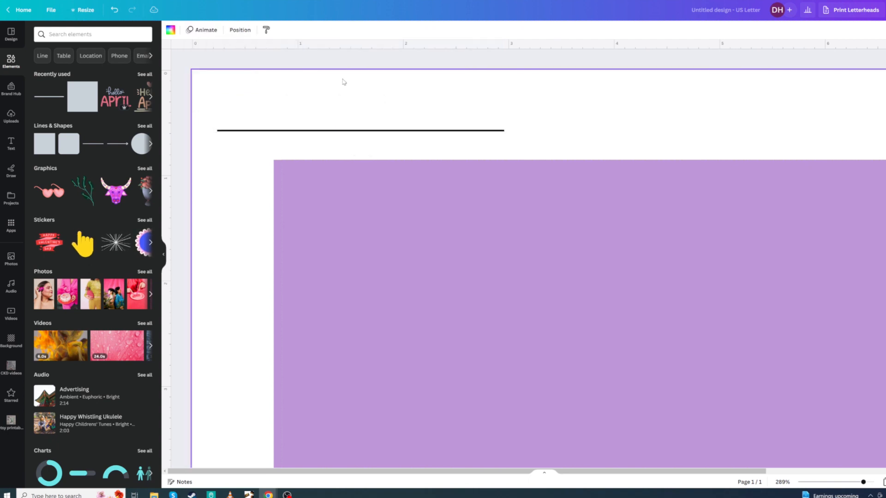
left_click(249, 131)
left_click(189, 31)
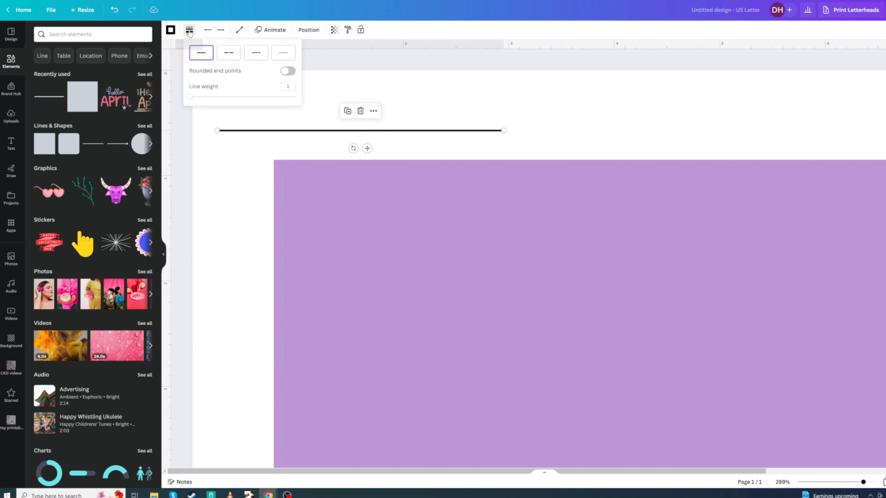
left_click(170, 30)
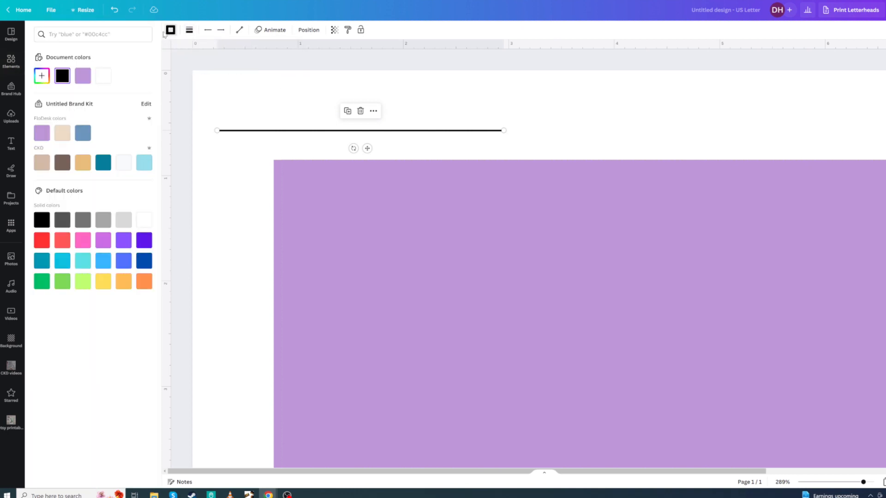
left_click(103, 221)
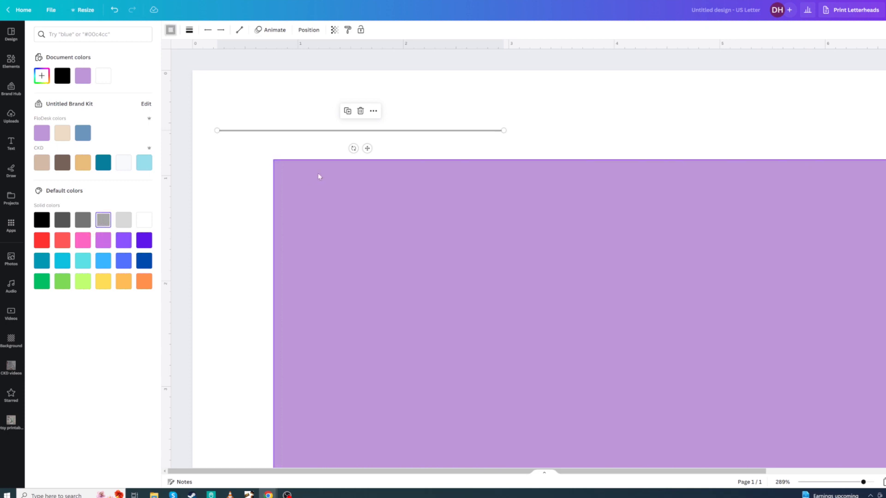
Align the line with the rectangle's top edge and shorten it to a small mark in the left margin
left_click_drag(366, 147, 367, 178)
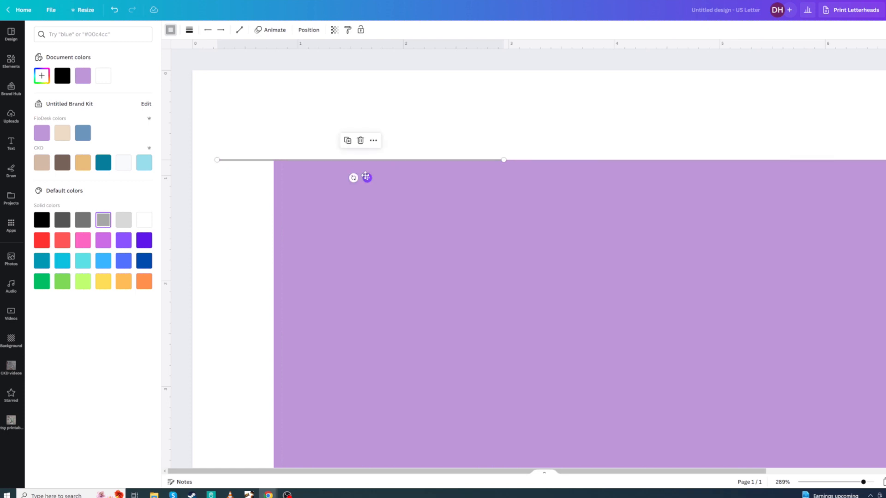
left_click_drag(503, 160, 262, 159)
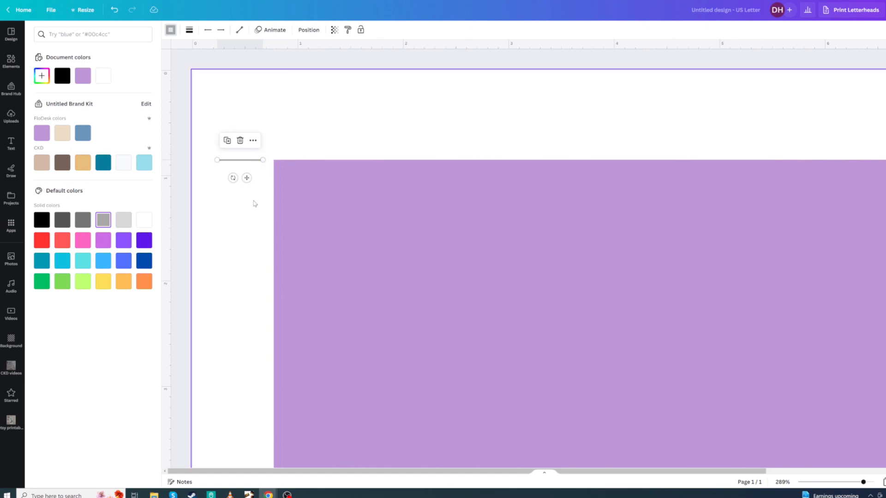
left_click(254, 201)
Place a vertical copy of the short line above the rectangle's upper-left corner and group both lines as a crop mark
left_click(257, 161)
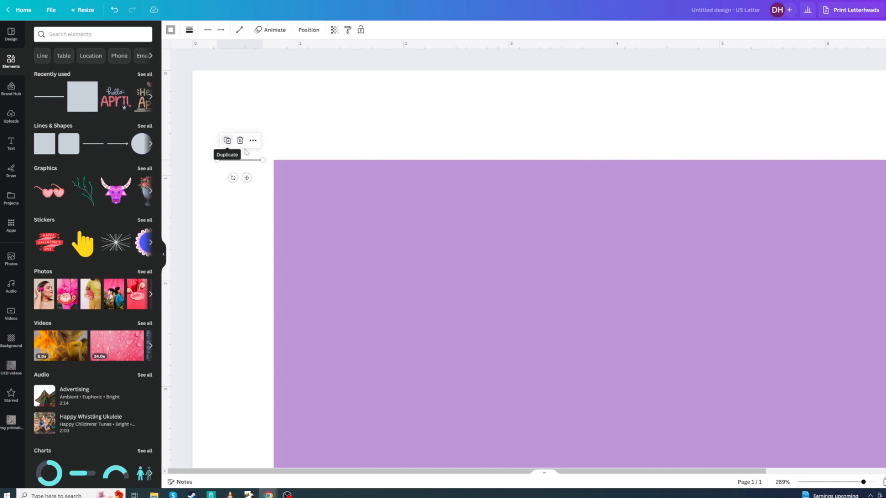
left_click(227, 141)
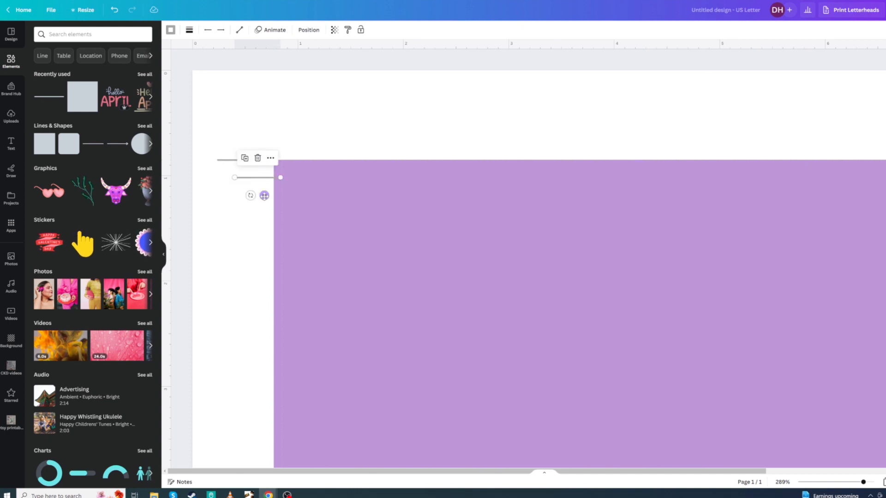
left_click_drag(251, 195, 256, 133)
left_click(318, 125)
left_click(276, 117)
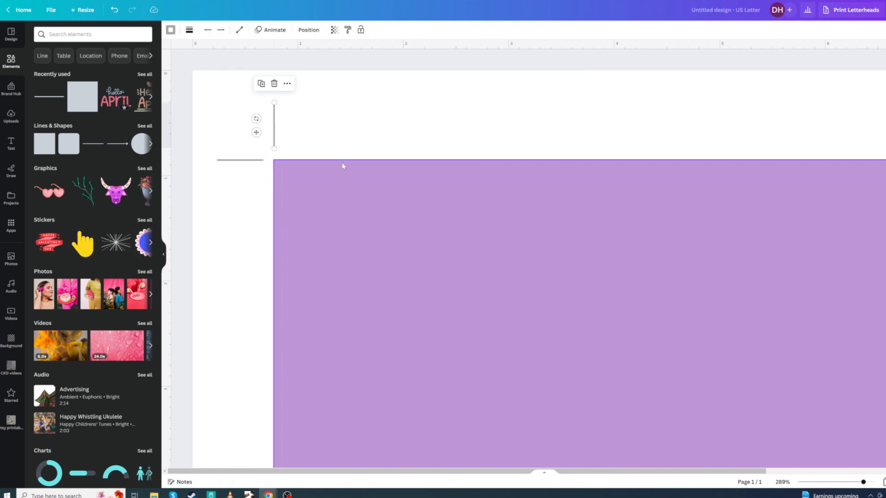
left_click(249, 160, "shift")
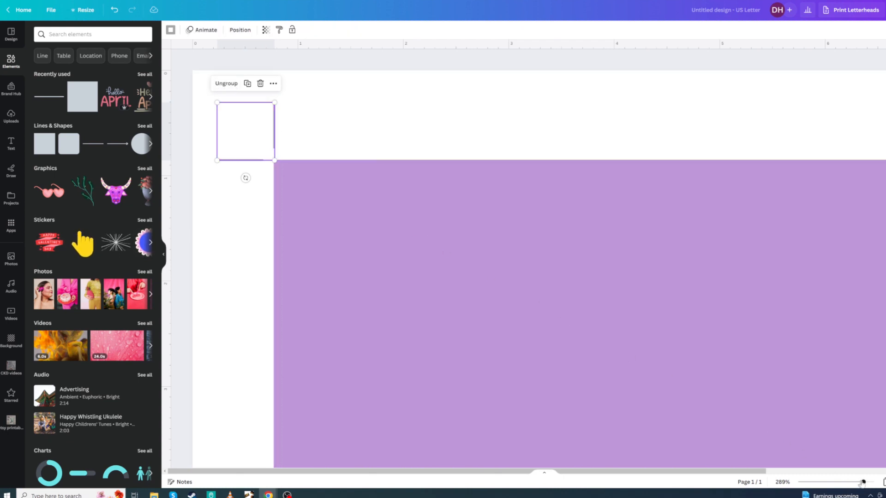
Duplicate the grouped crop mark and rotate the copy 90° to fit the rectangle's upper-right corner
left_click_drag(864, 482, 842, 496)
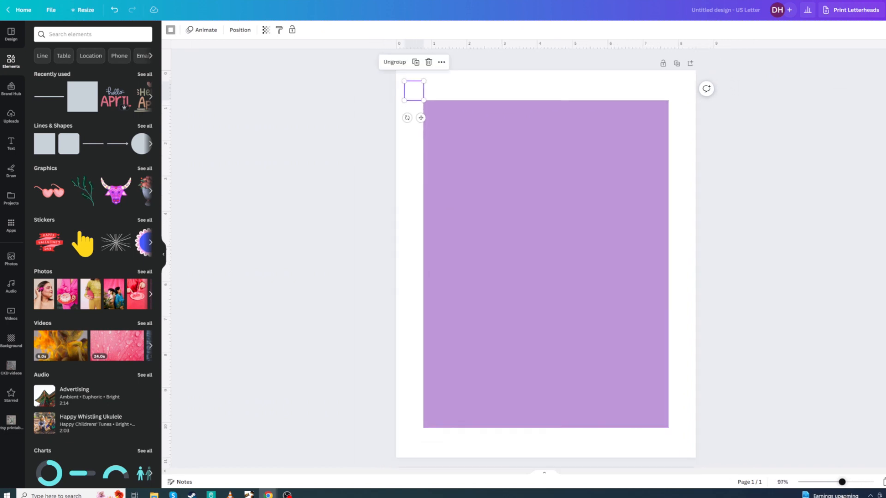
left_click(415, 62)
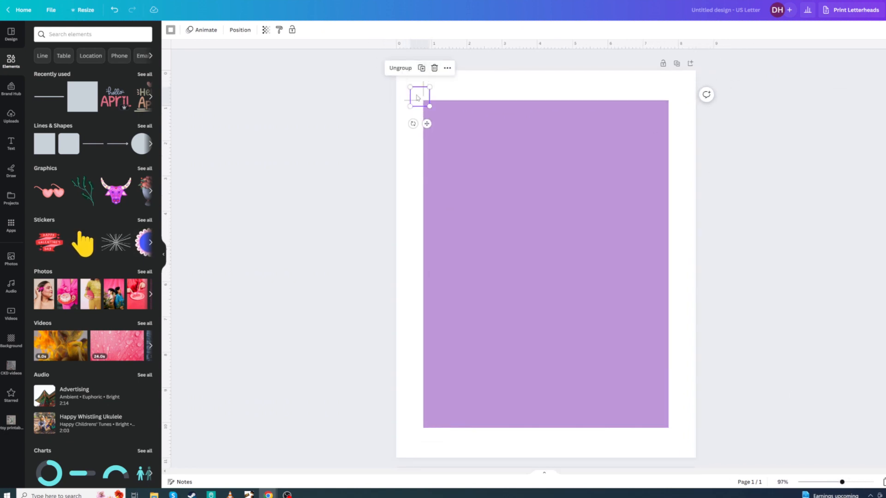
left_click_drag(427, 126, 679, 88)
left_click(680, 116)
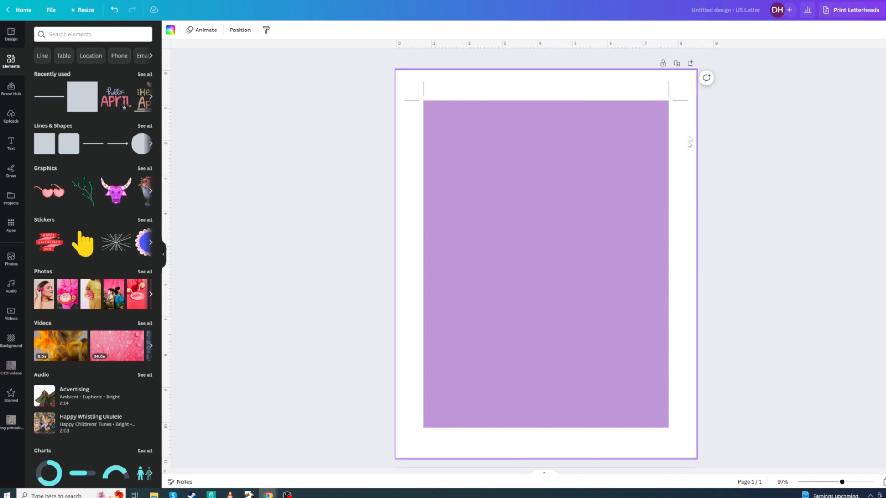
Duplicate both upper crop marks together, then rotate and position the copies at the rectangle's lower corners
left_click(673, 96)
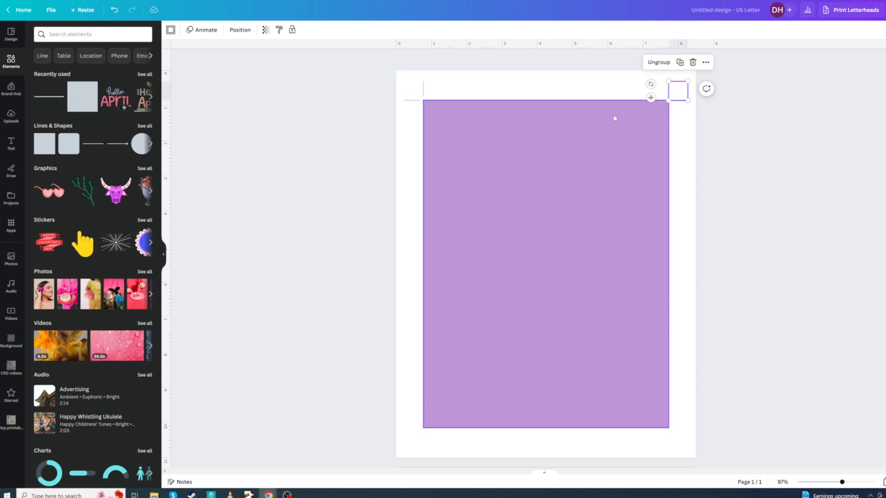
left_click(417, 94, "shift")
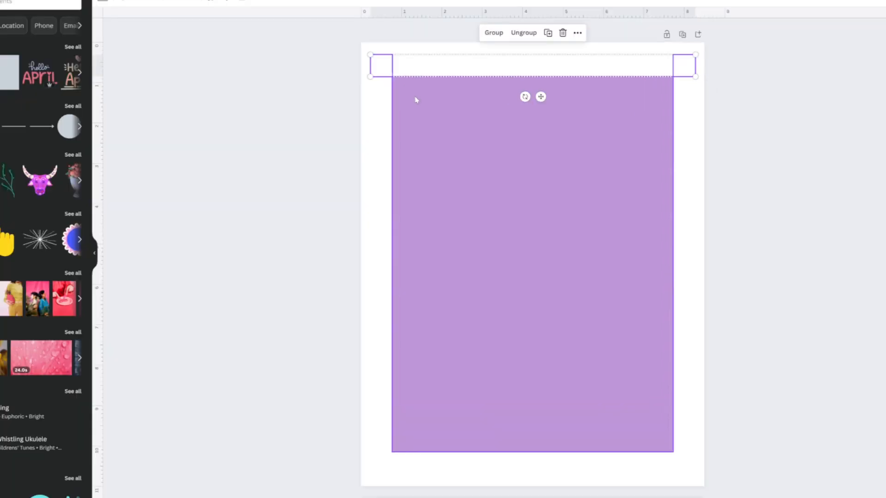
key("ctrl+d")
left_click_drag(571, 96, 566, 438)
left_click_drag(539, 465, 541, 429)
left_click(681, 378)
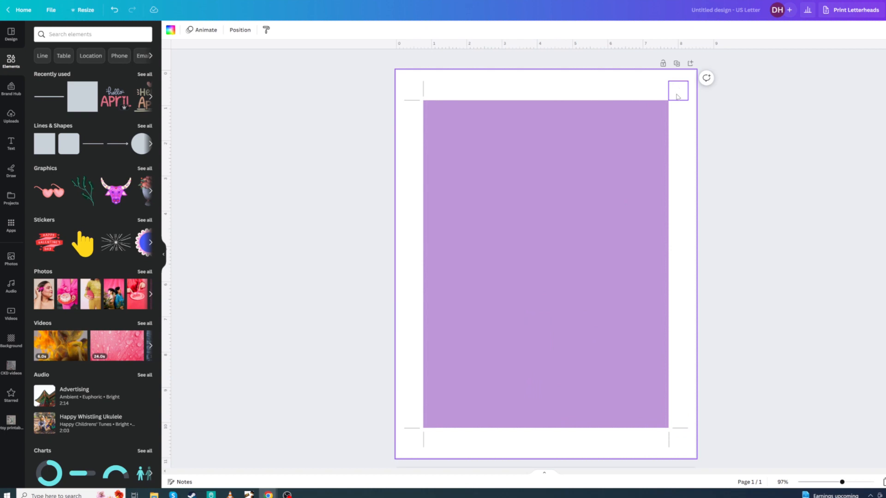
Bring the purple rectangle to the front of the layer order
left_click(619, 138)
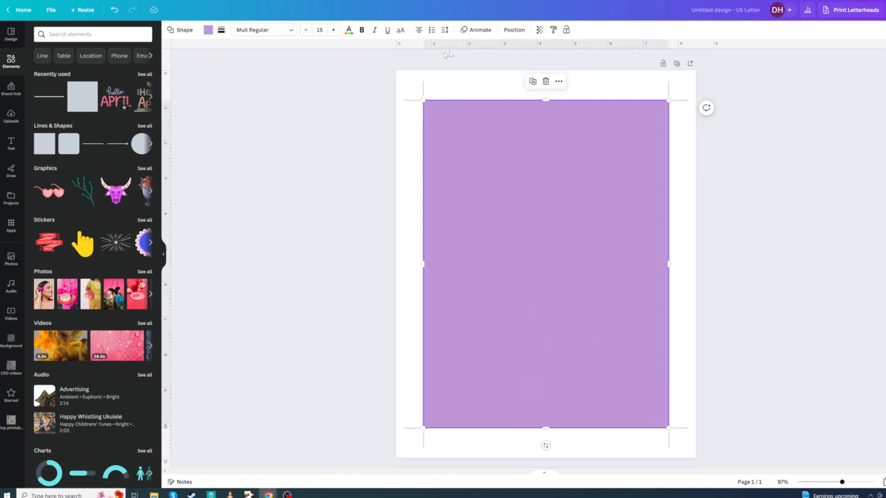
left_click(514, 30)
left_click(53, 65)
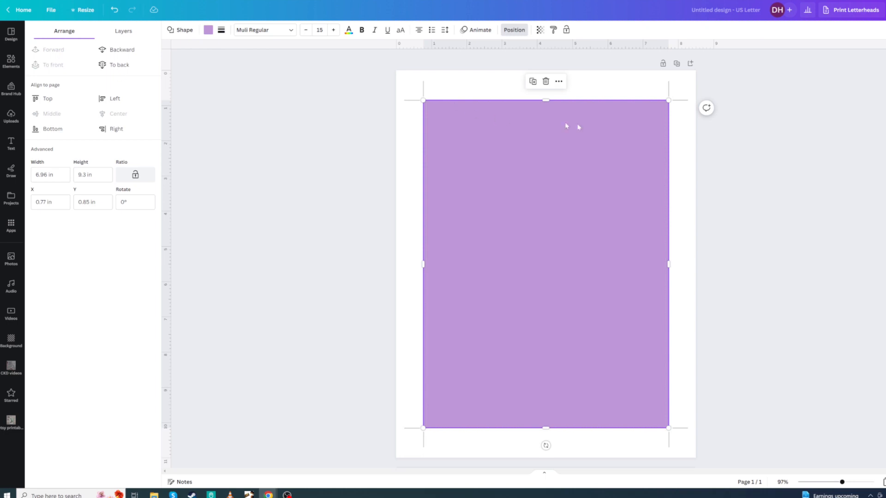
Group the crop marks at the rectangle's four corners and lock the group
left_click(678, 90)
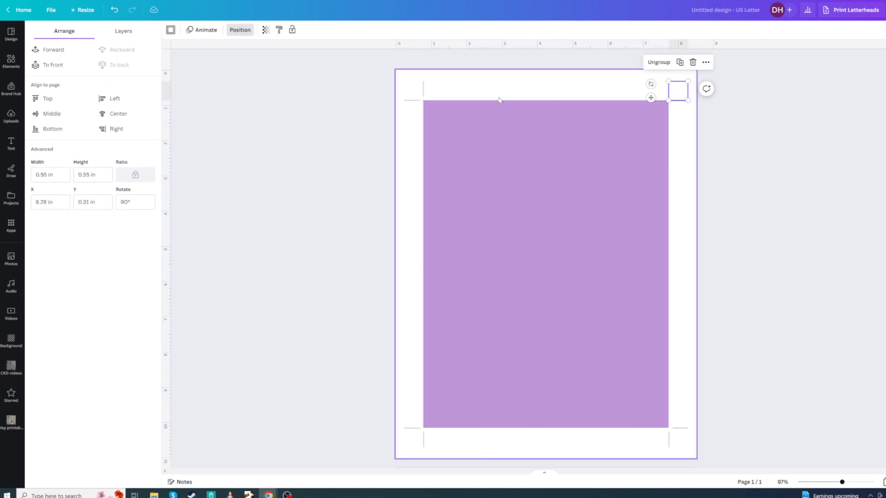
left_click(416, 88, "shift")
left_click(417, 443, "shift")
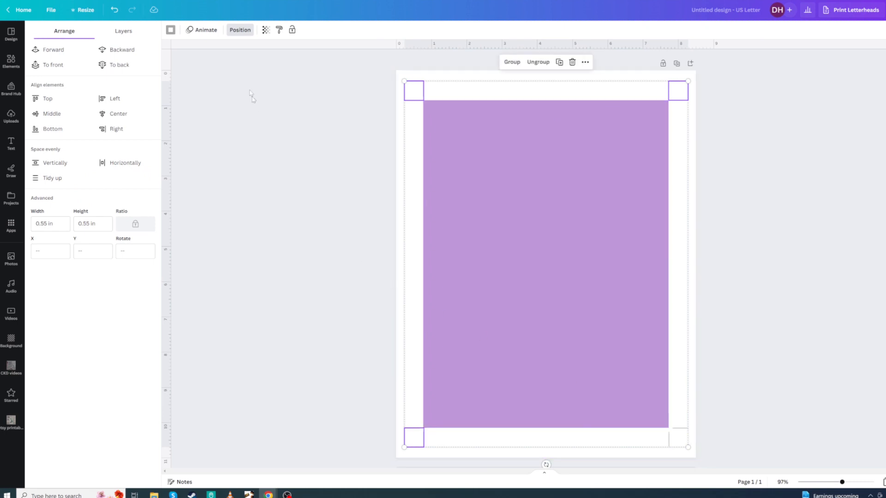
left_click(512, 62)
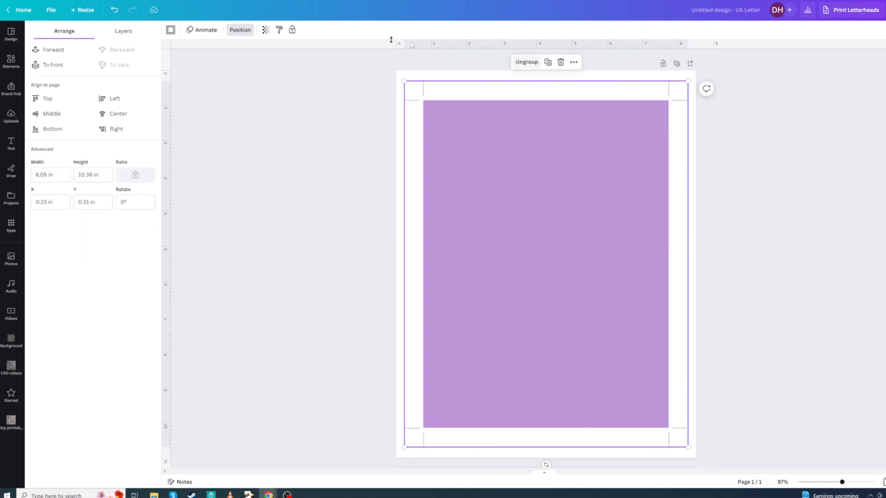
left_click(293, 30)
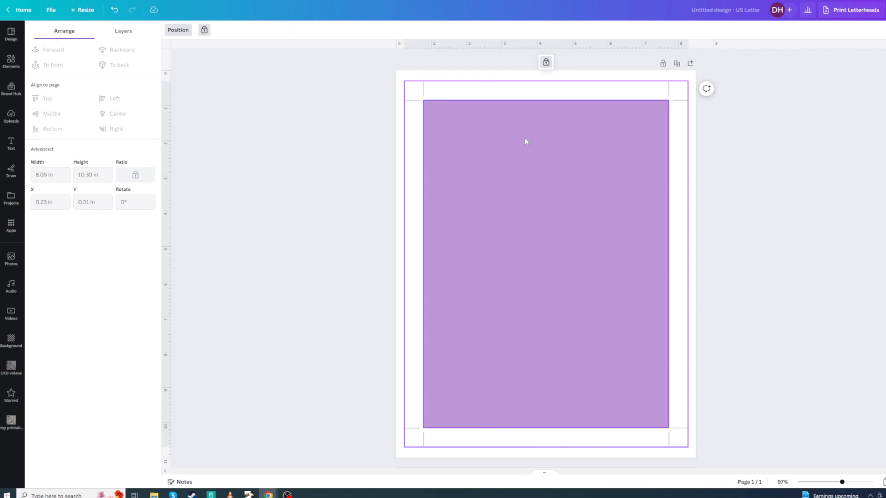
left_click(704, 142)
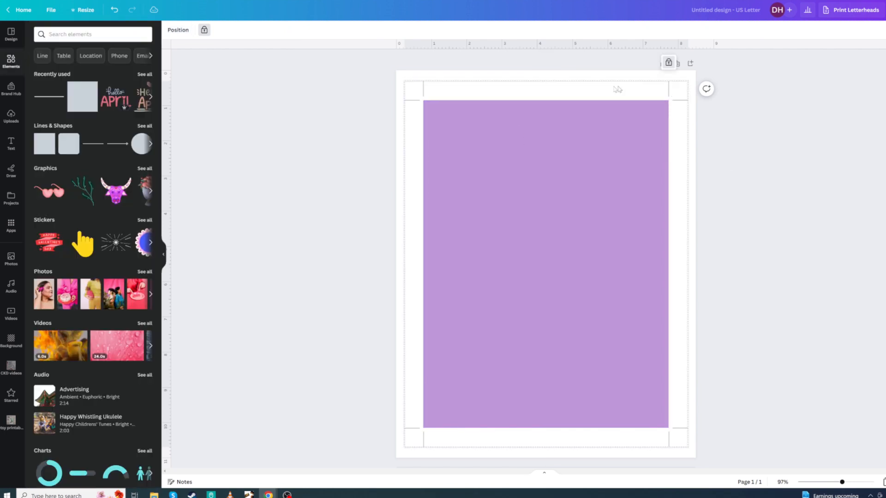
Try to move the locked crop marks around the purple rectangle, undoing any accidental shift
left_click_drag(564, 91, 577, 86)
left_click(452, 122)
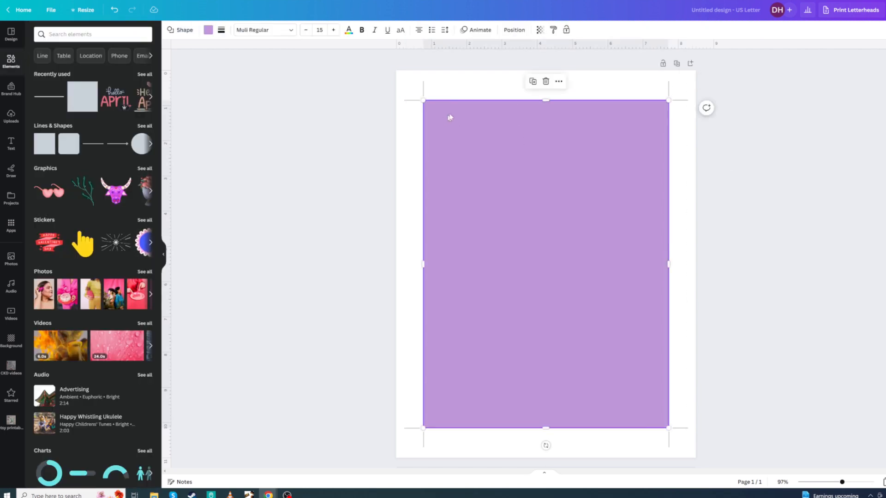
left_click(447, 83)
left_click_drag(436, 88, 442, 96)
mouse_move(461, 156)
left_mouse_down()
mouse_move(478, 178)
mouse_move(463, 152)
left_mouse_up()
key("ctrl+z")
left_click(437, 91)
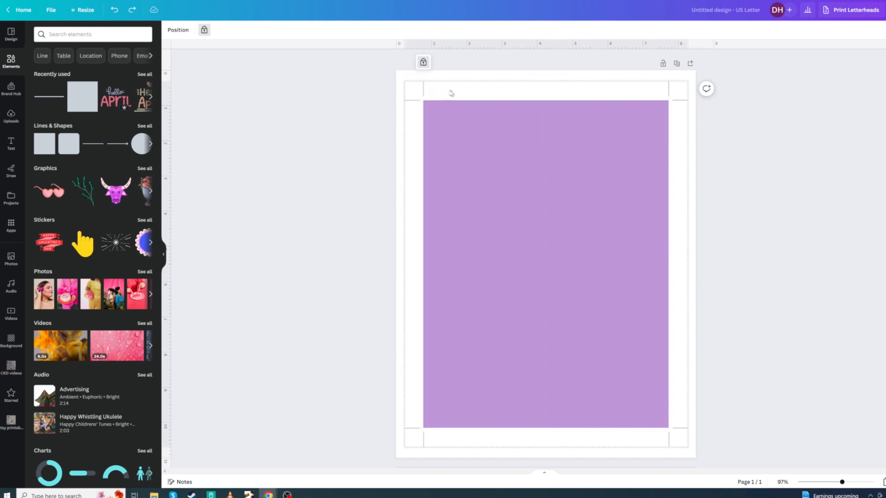
left_click(456, 95)
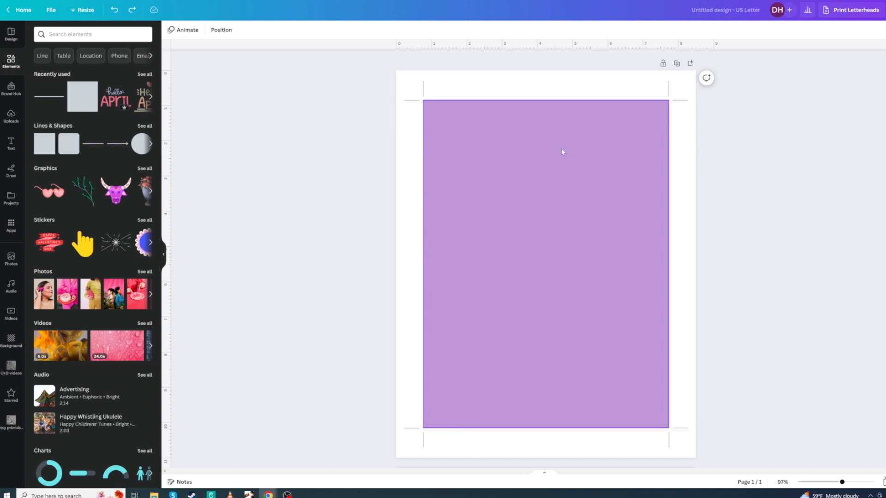
Lock only the position of the purple rectangle
left_click(495, 137)
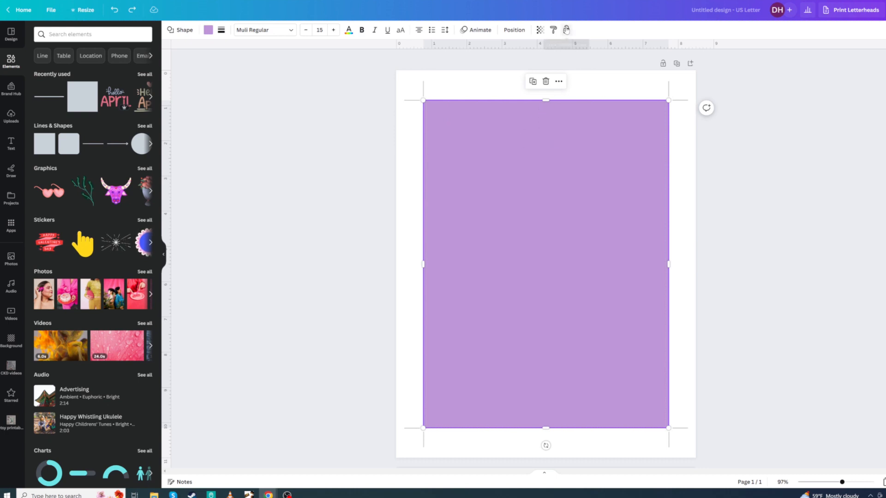
left_click(560, 75)
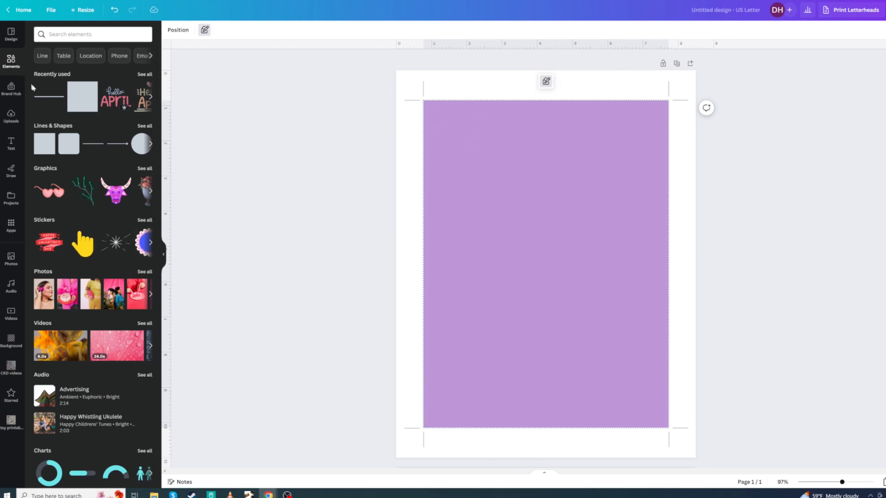
Search the graphics for "april", add the "hello April" lettering, and move it to the upper half of the rectangle
left_click(74, 34)
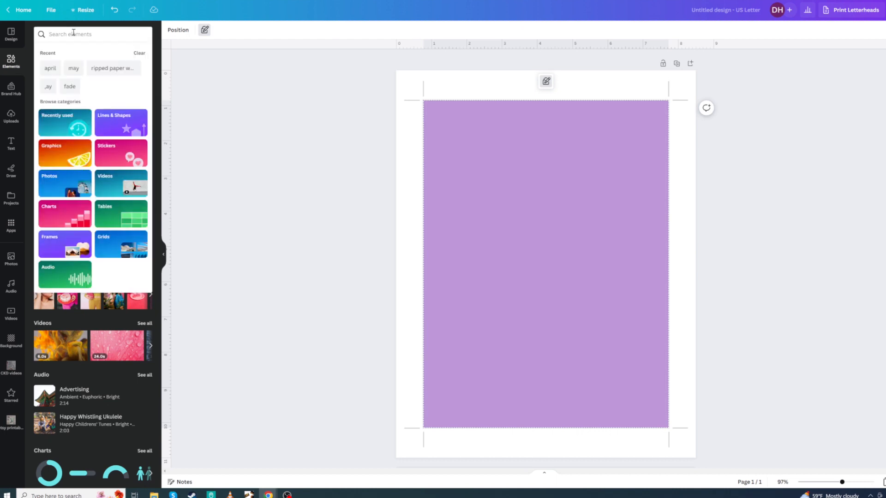
type("april")
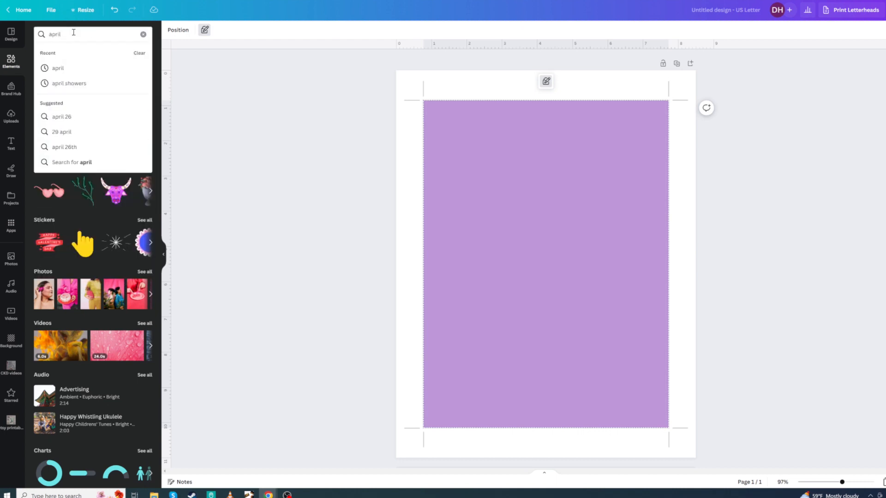
key("Return")
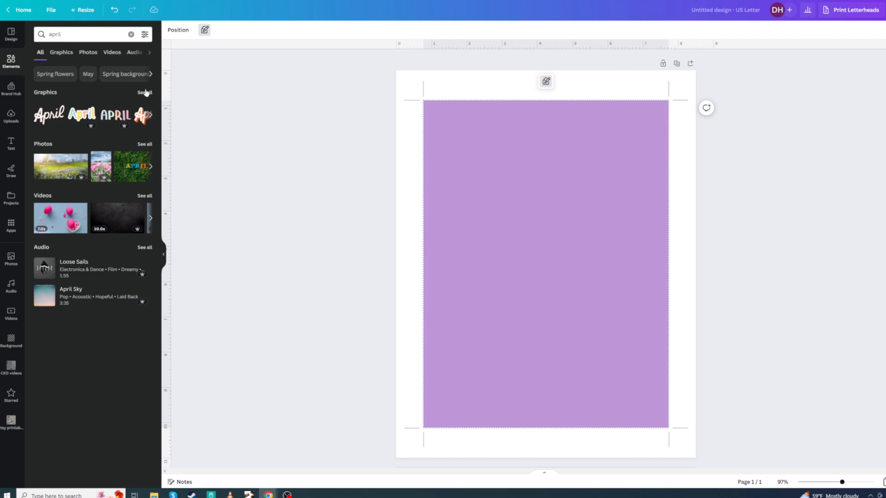
left_click(61, 53)
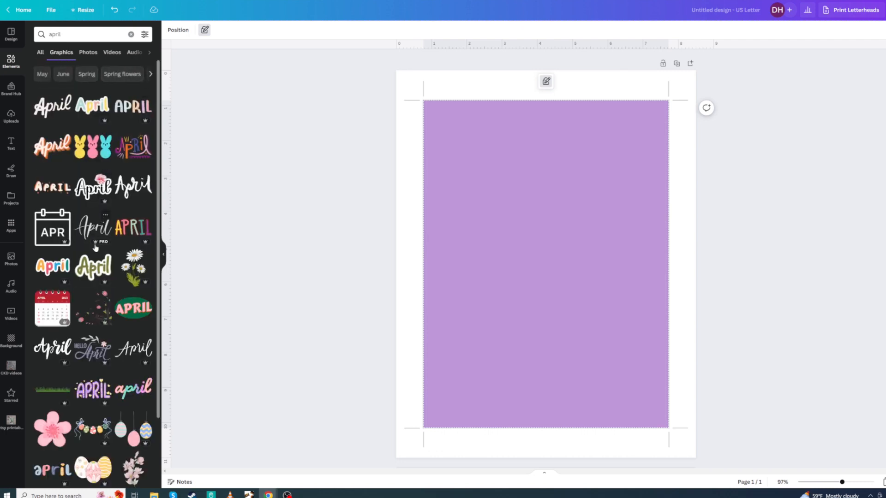
scroll(110, 291, "down", 4)
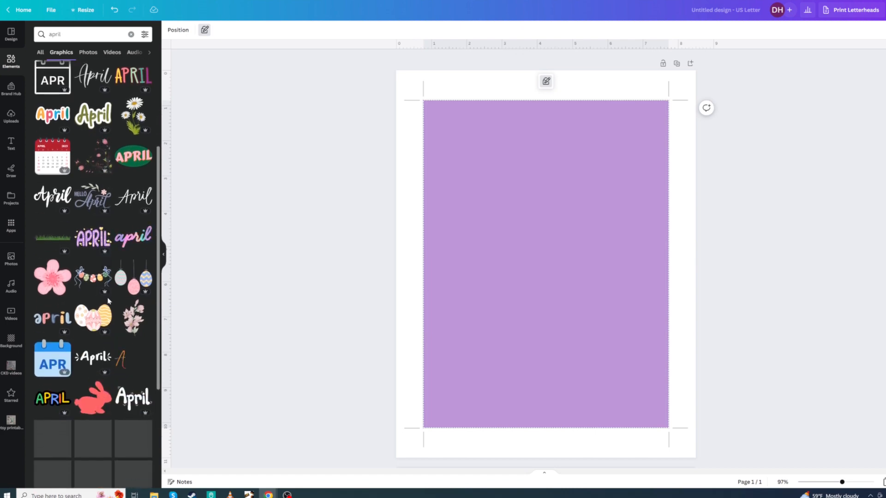
scroll(109, 300, "down", 3)
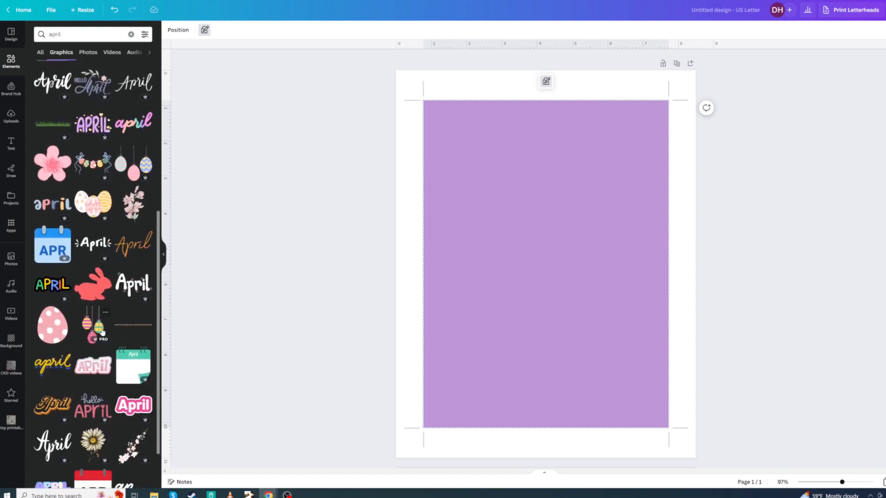
scroll(94, 350, "down", 2)
left_click(95, 349)
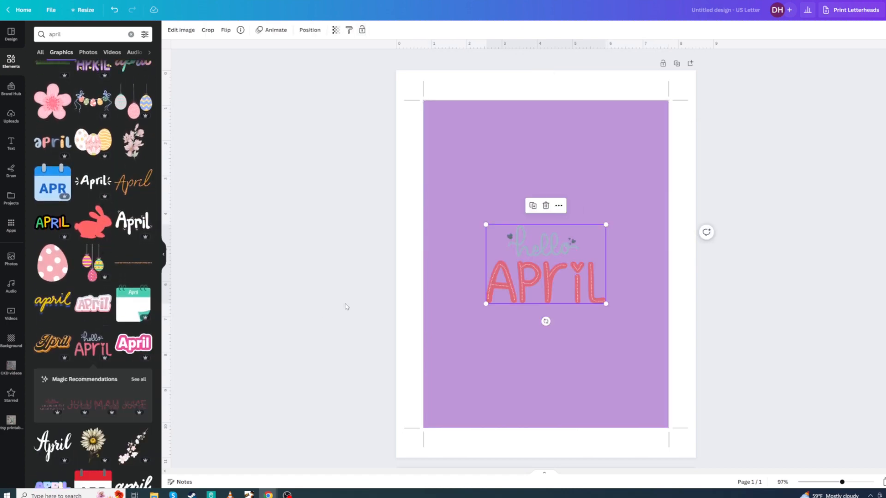
left_click_drag(527, 280, 518, 222)
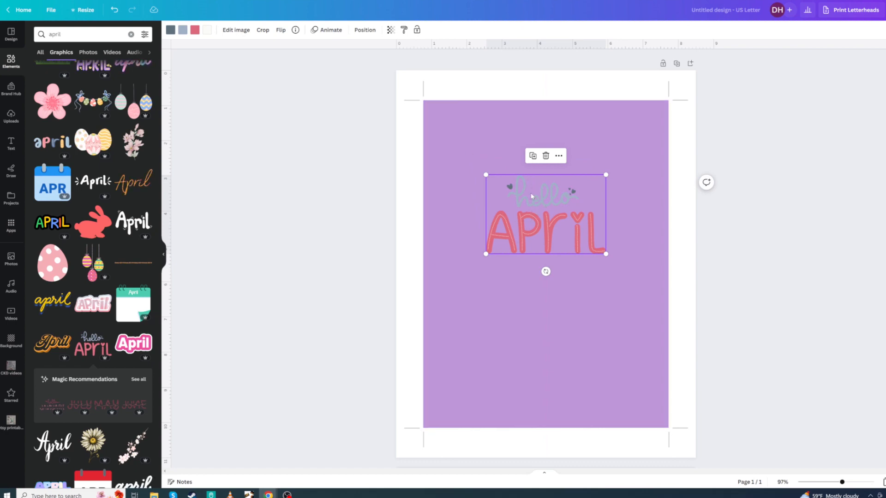
Crop "hello" off the lettering and place the remaining "April" in the rectangle's upper-left corner
left_click(263, 30)
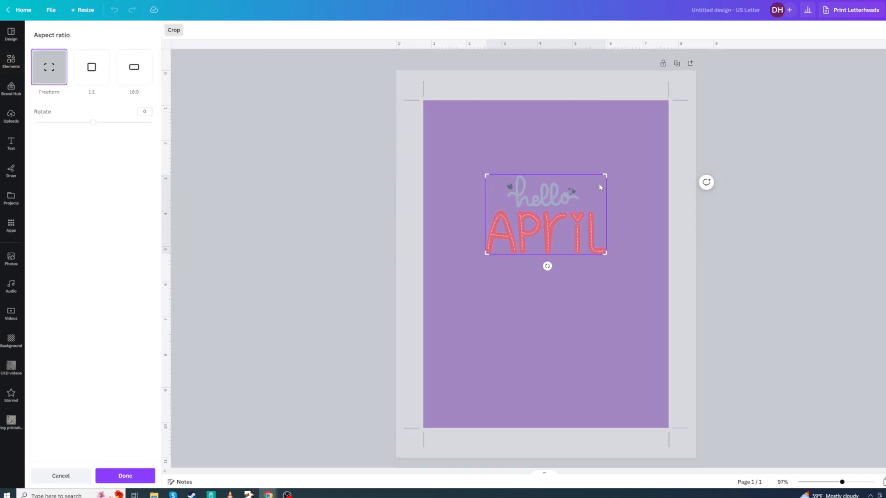
left_click_drag(609, 177, 614, 212)
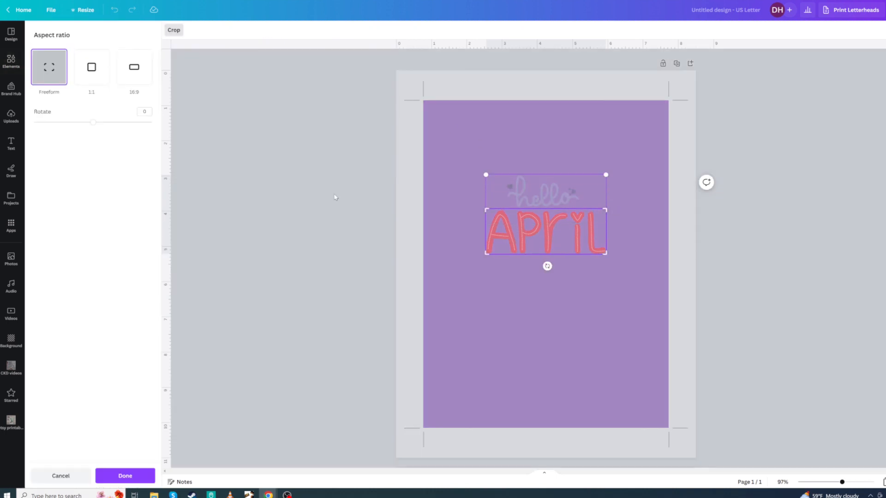
left_click(122, 476)
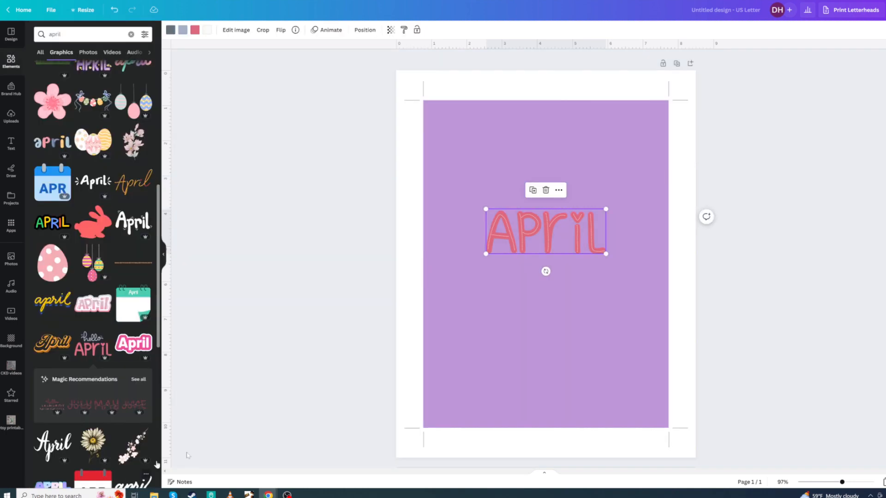
left_click_drag(559, 234, 504, 126)
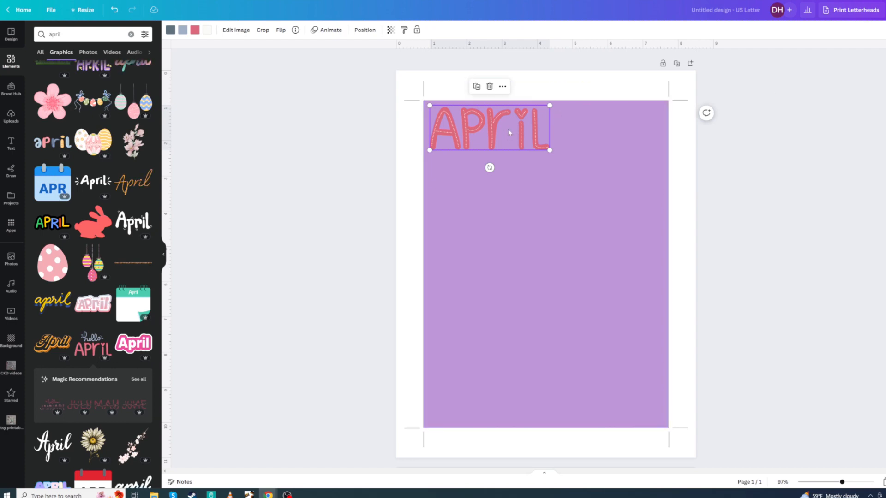
left_click_drag(488, 129, 487, 130)
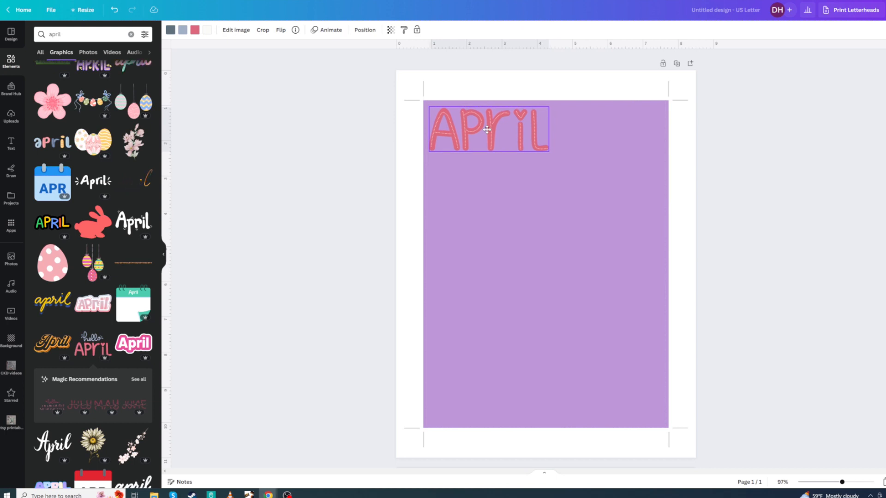
left_click(504, 207)
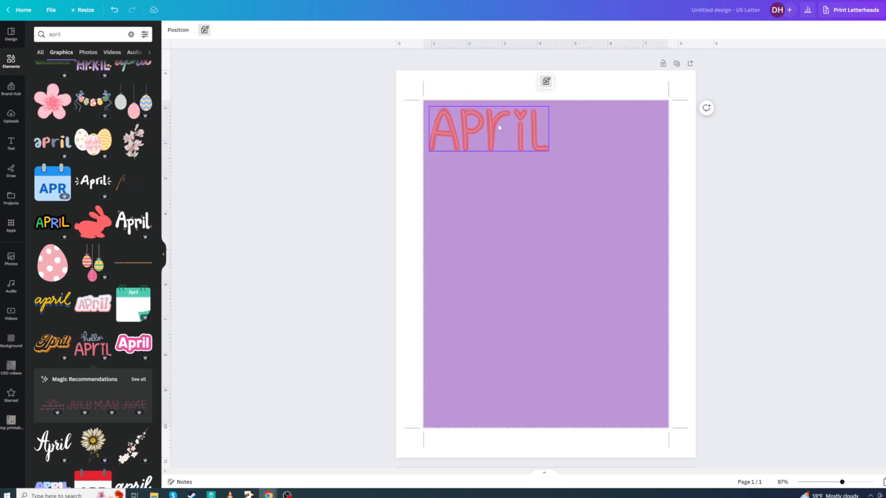
Add the uploaded Ted Lasso, Dead Ringers, Grimm and Path of Exile images plus the feet, button box and three dog photos
left_click(9, 119)
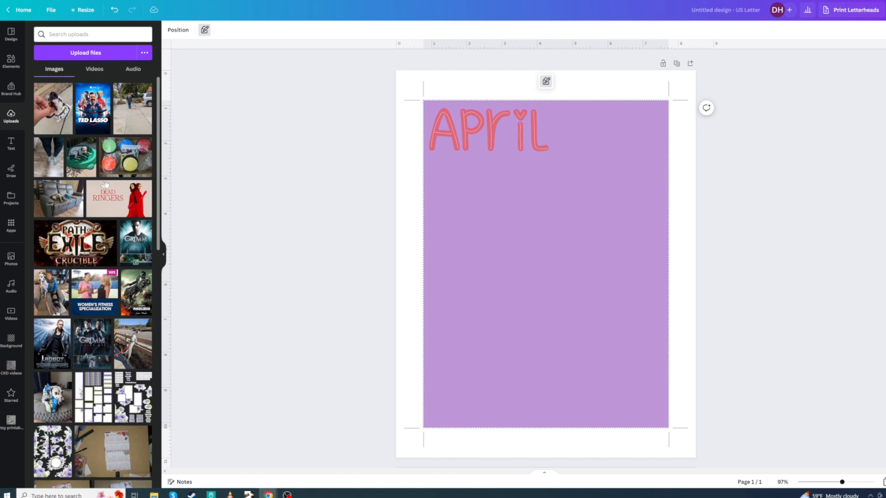
left_click(50, 108)
left_click(93, 108)
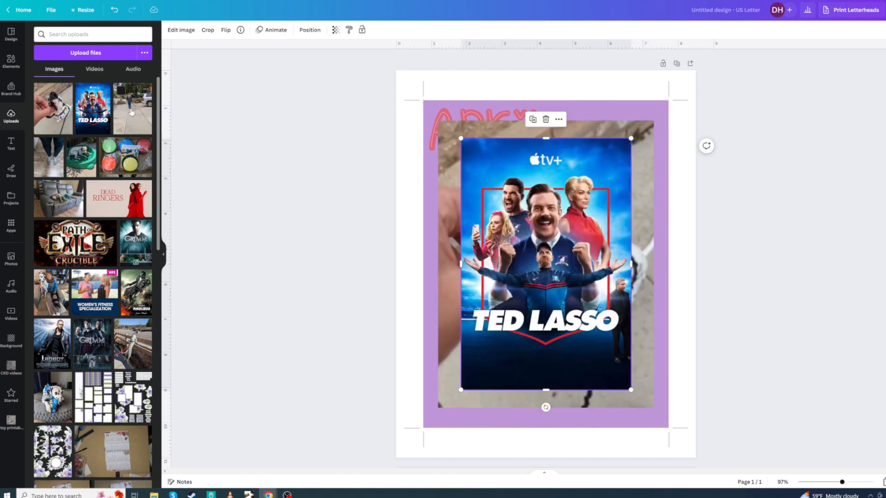
left_click(48, 167)
left_click(81, 157)
left_click(125, 157)
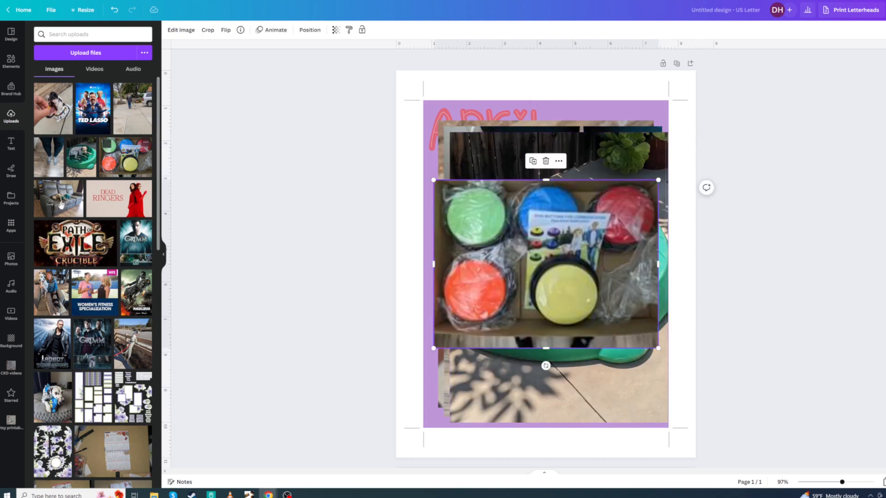
left_click(57, 206)
left_click(116, 199)
left_click(132, 248)
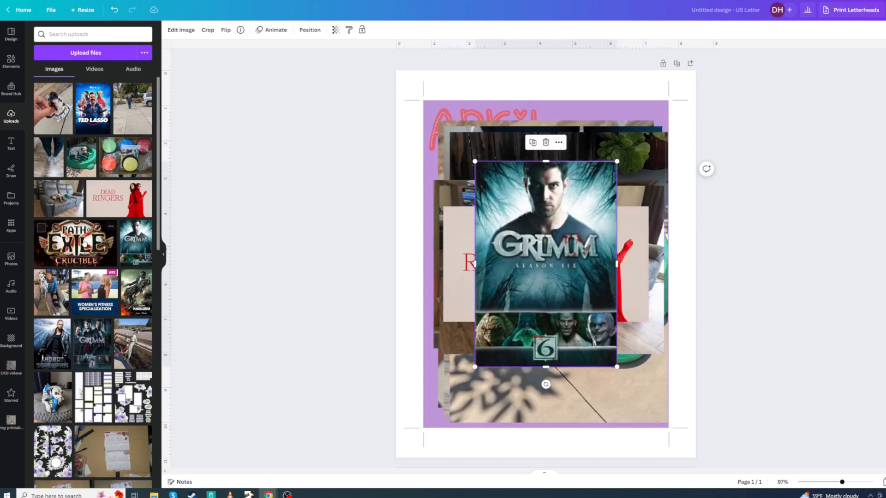
left_click(84, 244)
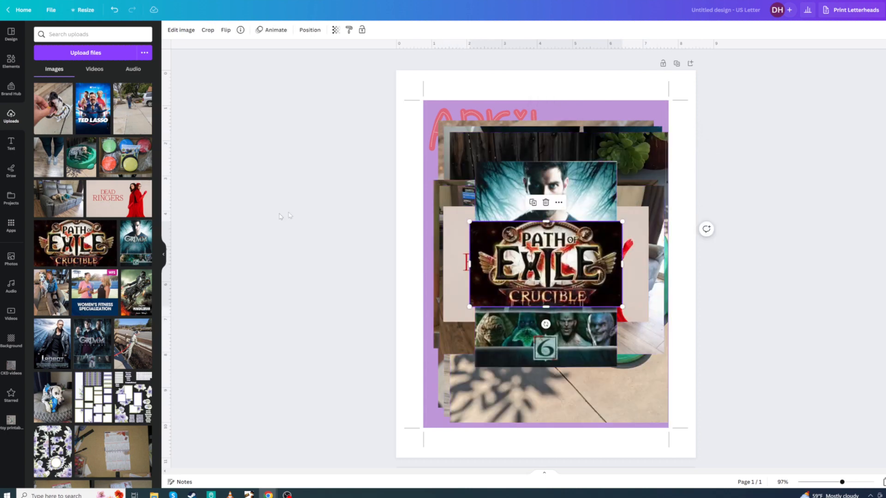
Shrink the Path of Exile and Grimm images and place them one above the other along the rectangle's right edge
left_click_drag(539, 265, 564, 152)
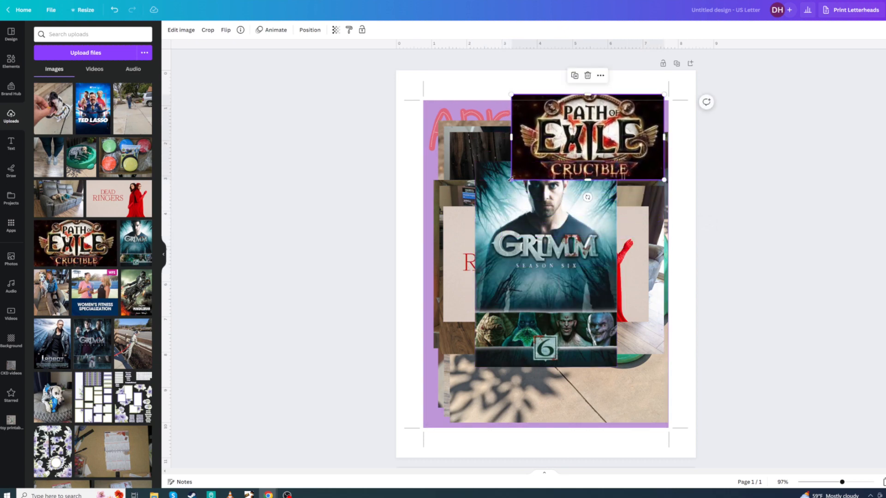
left_click_drag(511, 180, 586, 138)
left_click(559, 247)
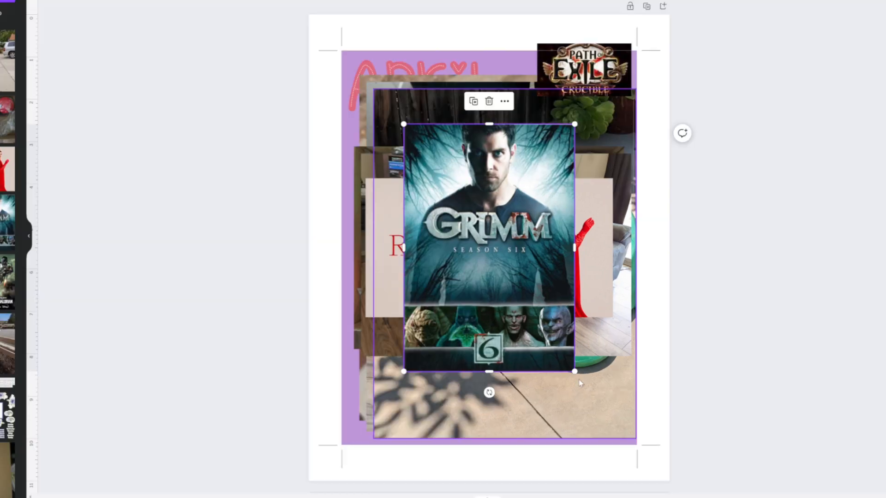
left_click_drag(617, 366, 514, 222)
left_click_drag(497, 194, 644, 194)
Shrink the large images stacked on the page and place Dead Ringers below Grimm at the rectangle's right edge
left_click_drag(353, 178, 539, 261)
left_click_drag(481, 244, 483, 248)
left_click_drag(636, 75, 461, 301)
left_click_drag(434, 341, 446, 263)
left_click_drag(511, 275, 505, 213)
left_click_drag(480, 239, 624, 248)
Spread the dog photos across the rectangle's lower part, with Ted Lasso below Dead Ringers and the feet photo at upper left
left_click_drag(473, 239, 470, 371)
left_click_drag(478, 276, 609, 383)
left_click_drag(482, 240, 464, 376)
mouse_move(487, 256)
left_mouse_down()
mouse_move(443, 228)
mouse_move(648, 273)
left_mouse_up()
left_click_drag(496, 234, 533, 344)
left_click_drag(444, 198, 485, 204)
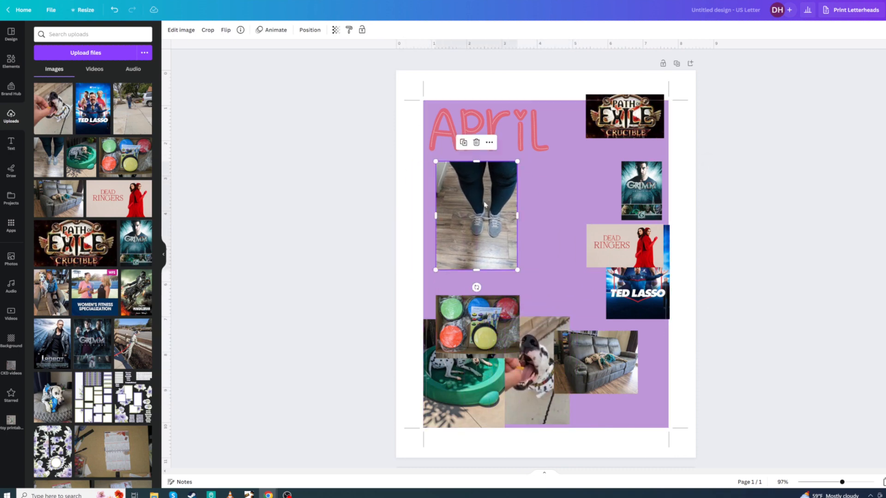
Crop the feet photo to about 2 × 2.4 in and place it below the "April" lettering near the left edge
left_click_drag(437, 216, 448, 216)
left_click_drag(487, 270, 489, 247)
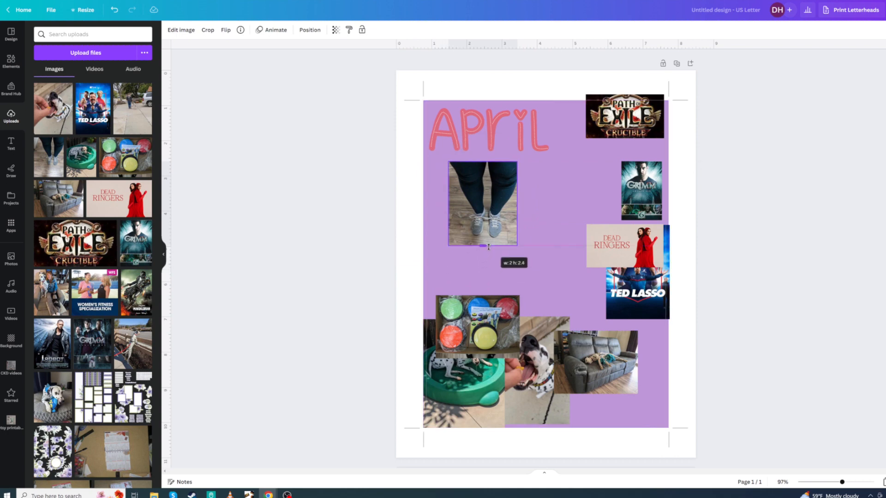
left_click_drag(480, 194, 463, 196)
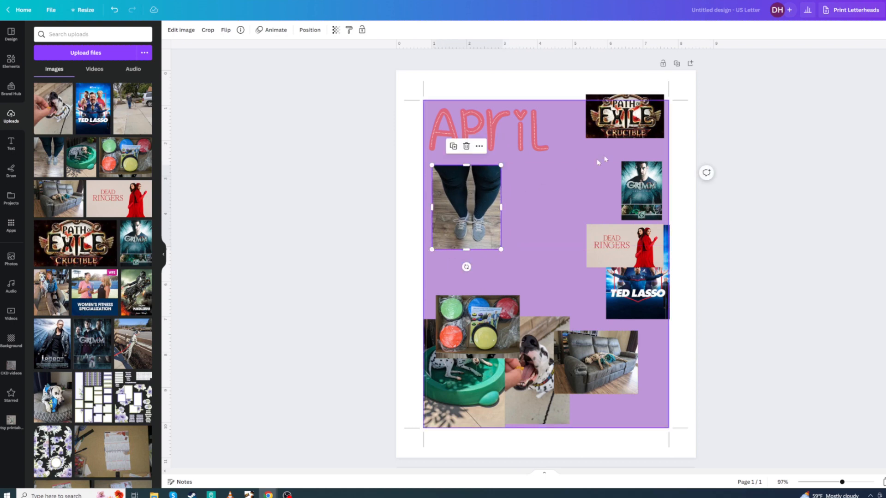
Move the Path of Exile image beside the "April" lettering and enlarge it to about 2.5 × 1.4 in
left_click_drag(616, 134, 611, 141)
left_click_drag(586, 147, 566, 156)
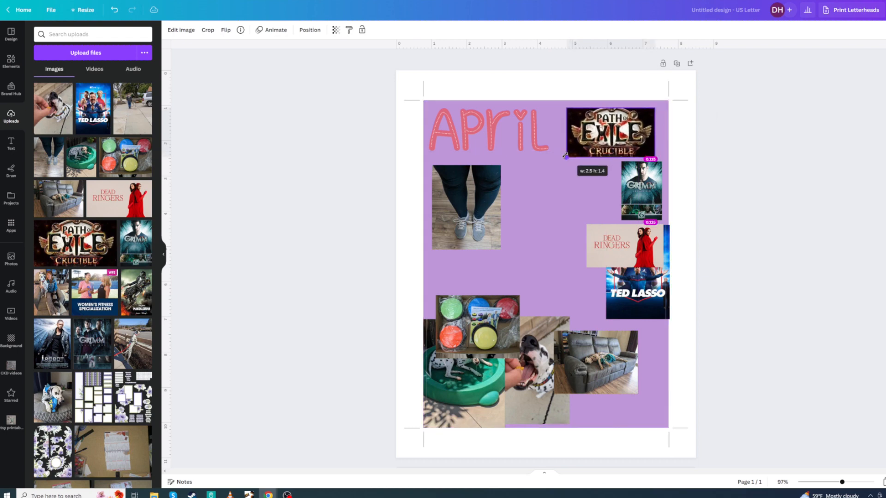
Arrange Grimm and a shrunken Ted Lasso side by side beneath Dead Ringers, and widen Dead Ringers to match the pair's combined width
left_click(563, 217)
mouse_move(627, 253)
left_mouse_down()
mouse_move(619, 206)
mouse_move(582, 200)
left_mouse_up()
mouse_move(652, 180)
left_mouse_down()
mouse_move(583, 226)
mouse_move(561, 229)
left_mouse_up()
left_click_drag(626, 263, 594, 249)
left_click_drag(638, 305, 618, 268)
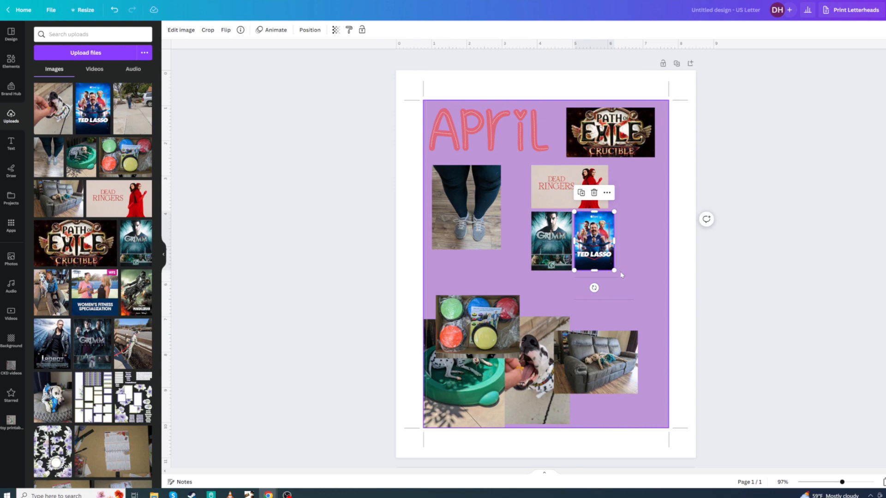
left_click(600, 201)
left_click_drag(606, 207, 614, 208)
left_click(602, 237)
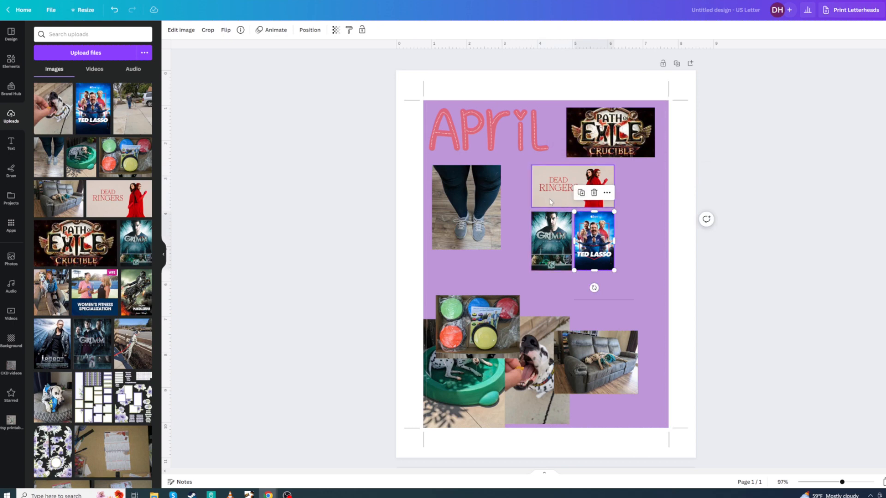
Group the Dead Ringers, Grimm and Ted Lasso images and move the group just below Path of Exile near the rectangle's right edge
left_click(572, 187, "shift")
left_click(551, 237, "shift")
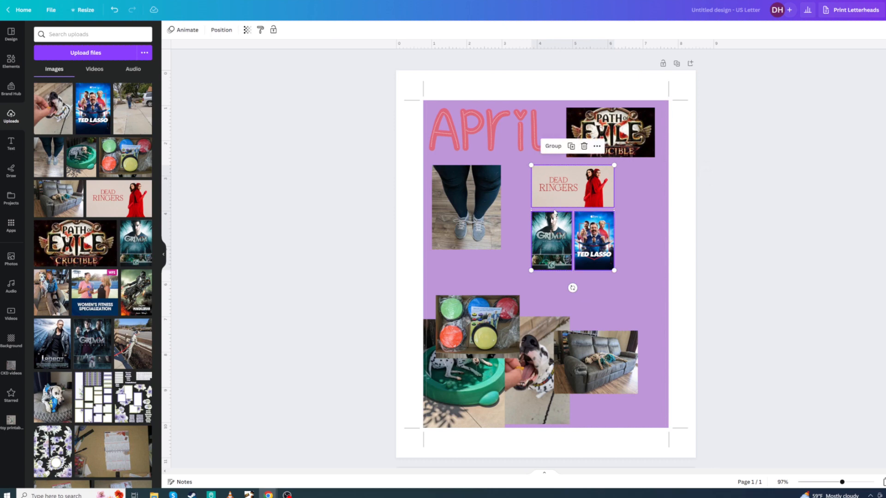
left_click(554, 146)
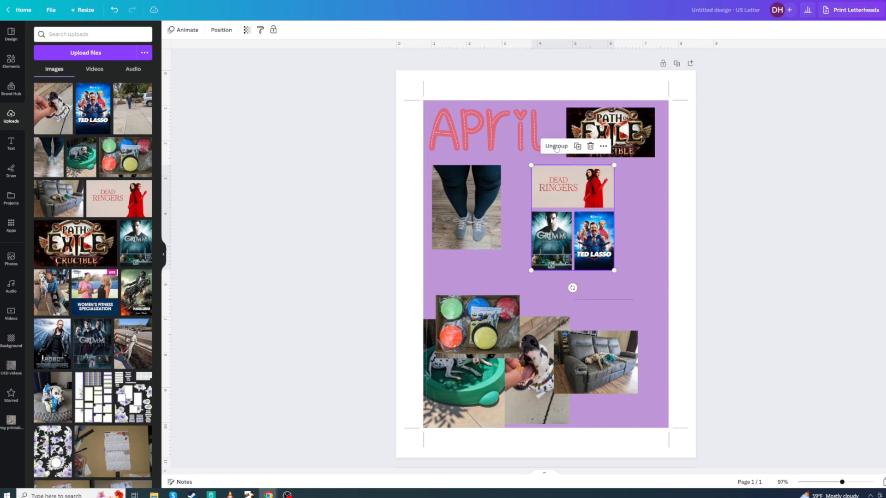
mouse_move(591, 201)
left_mouse_down()
mouse_move(627, 201)
mouse_move(625, 233)
mouse_move(613, 237)
mouse_move(619, 245)
left_mouse_up()
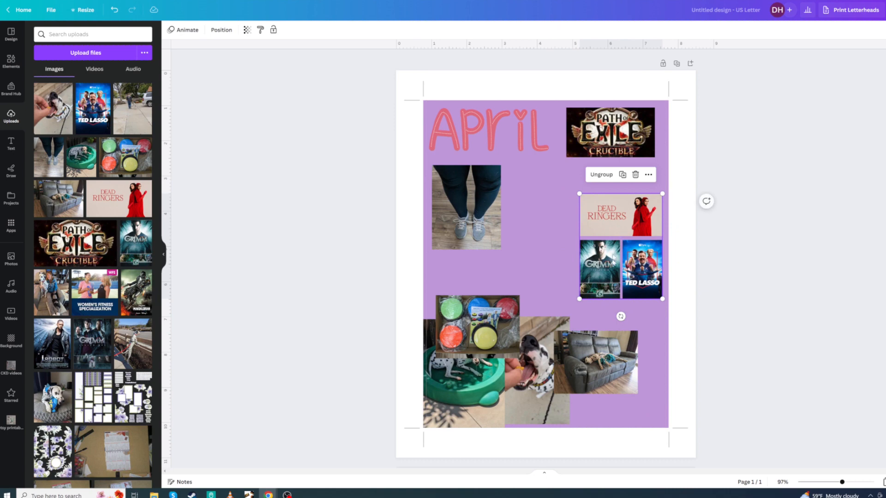
left_click_drag(590, 297, 589, 269)
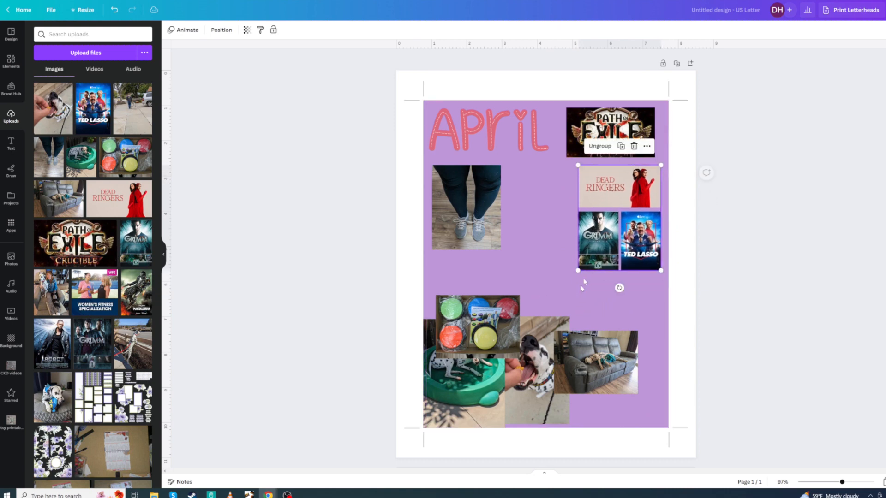
Move the colored discs photo up below the feet photo, and place the couch photo in the rectangle's lower-right corner with its edges cropped
left_click_drag(503, 323, 538, 274)
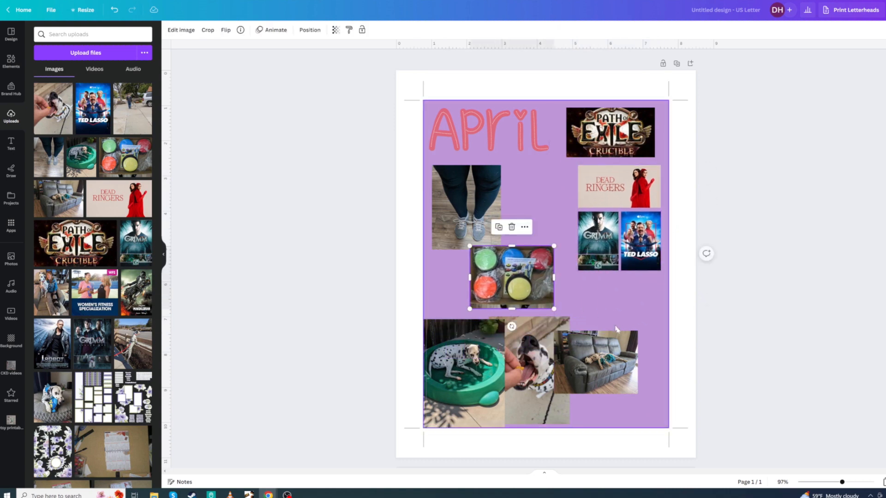
left_click_drag(609, 358, 632, 381)
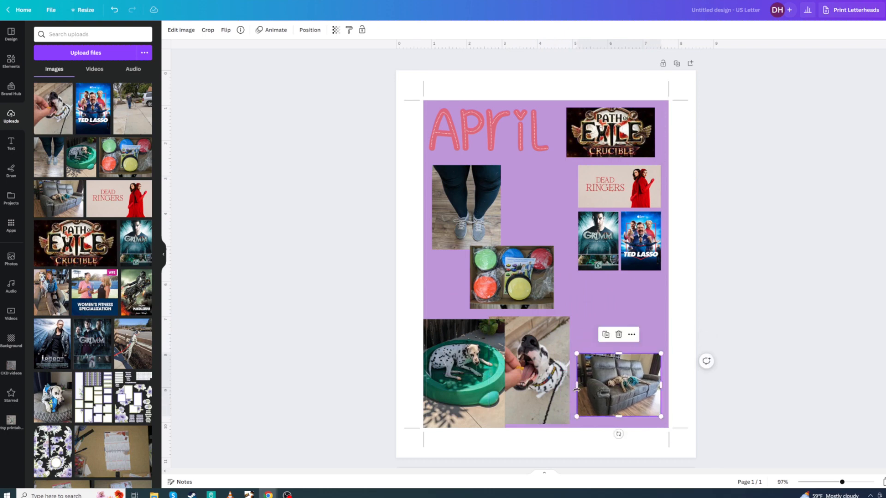
left_click_drag(576, 384, 585, 384)
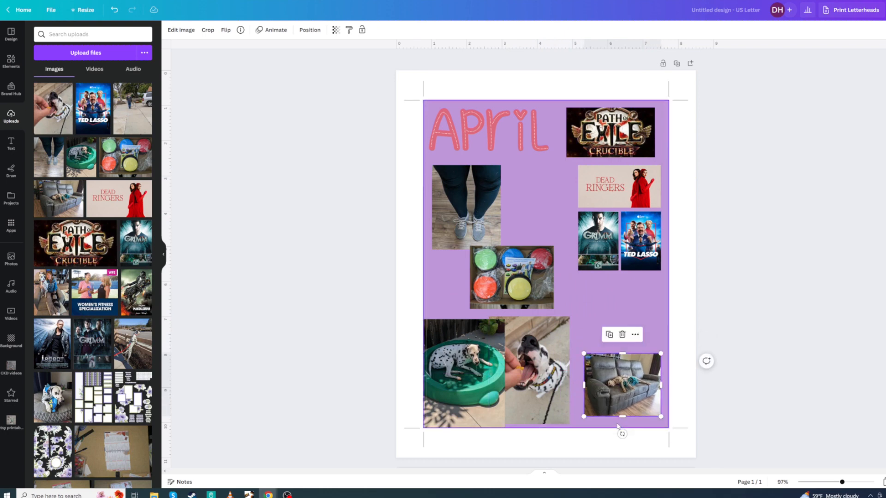
left_click_drag(624, 417, 623, 414)
left_click_drag(623, 354, 621, 357)
Crop the top and bottom of the photo of the dog taking a treat and place it just left of the couch photo
left_click(526, 365)
left_click_drag(526, 365, 567, 319)
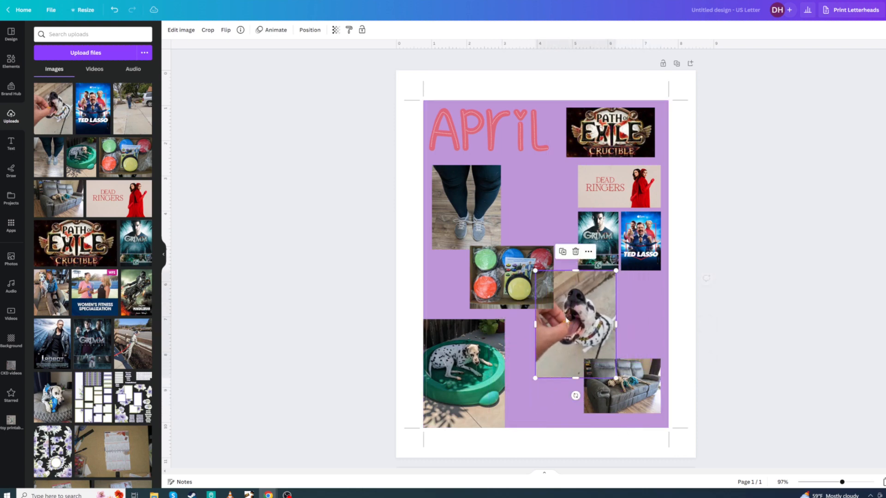
left_click_drag(576, 270, 576, 284)
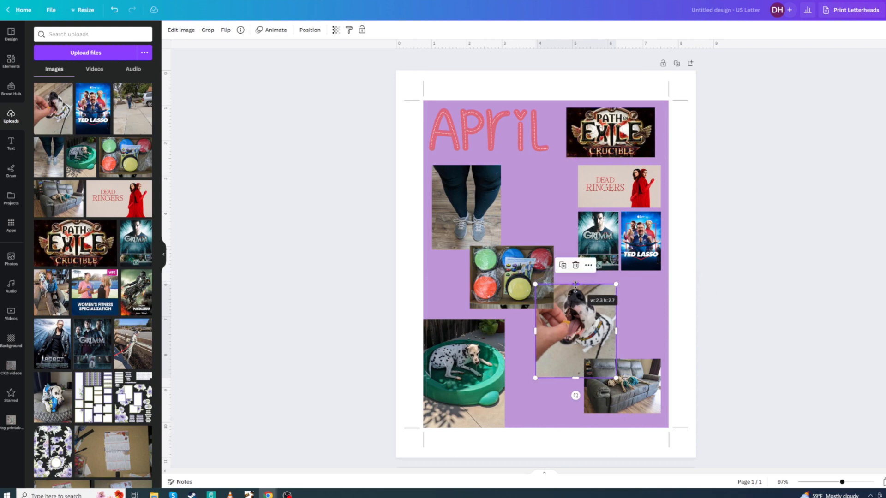
left_click_drag(572, 379, 572, 359)
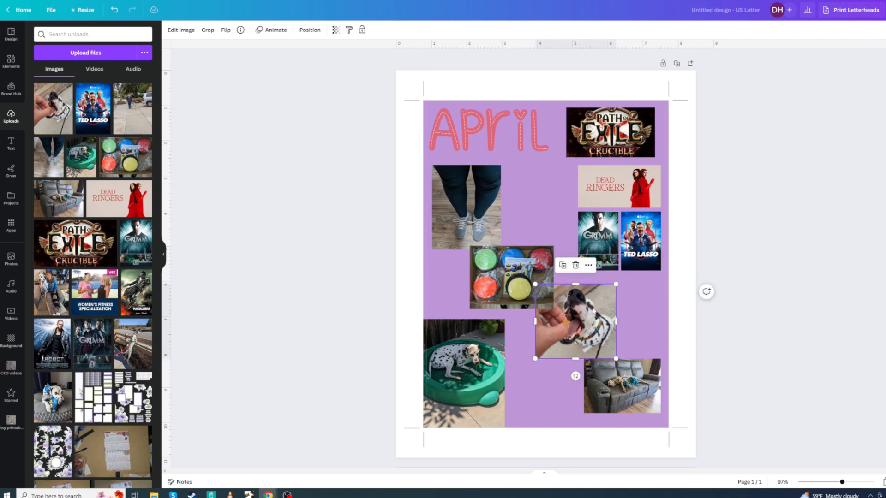
left_click_drag(576, 323, 545, 367)
Crop the colored discs photo and place it under the feet photo, and trim the top and bottom of the green pool photo
left_click(544, 304)
left_click_drag(511, 309, 472, 285)
left_click(481, 380)
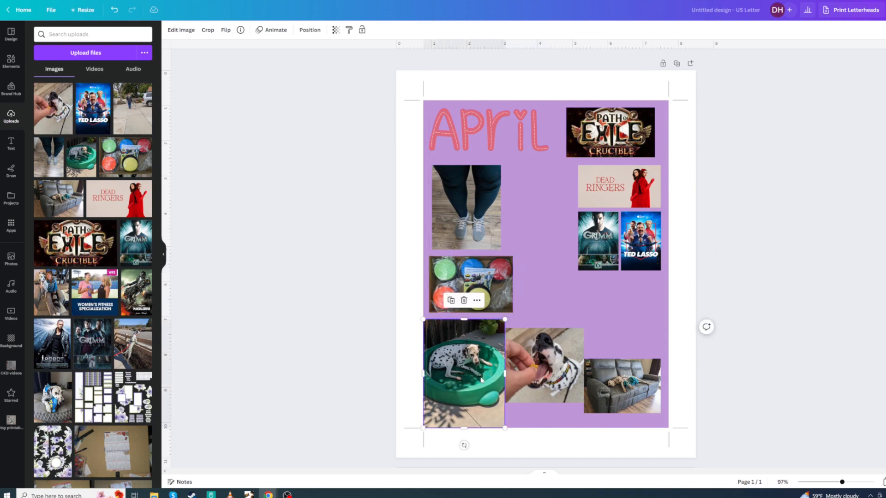
left_click_drag(463, 318, 463, 336)
left_click_drag(464, 427, 465, 413)
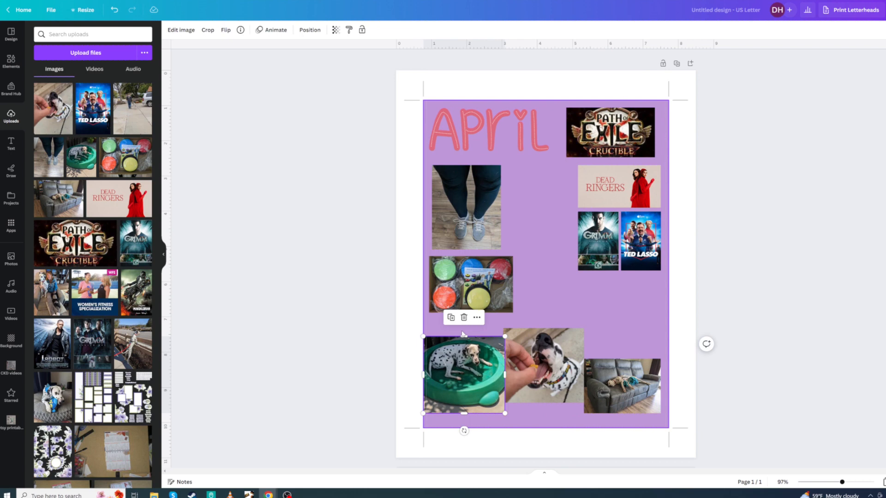
Move the pool photo directly below the feet photo and enlarge it, with the colored discs photo beneath it at the same left edge
left_click_drag(464, 279, 562, 323)
left_click_drag(470, 368, 479, 286)
left_click_drag(514, 331, 538, 354)
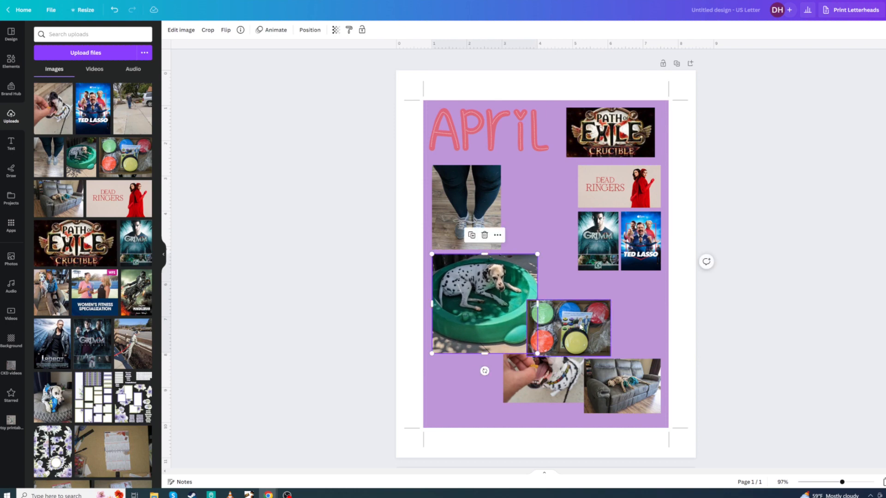
left_click_drag(600, 324, 506, 368)
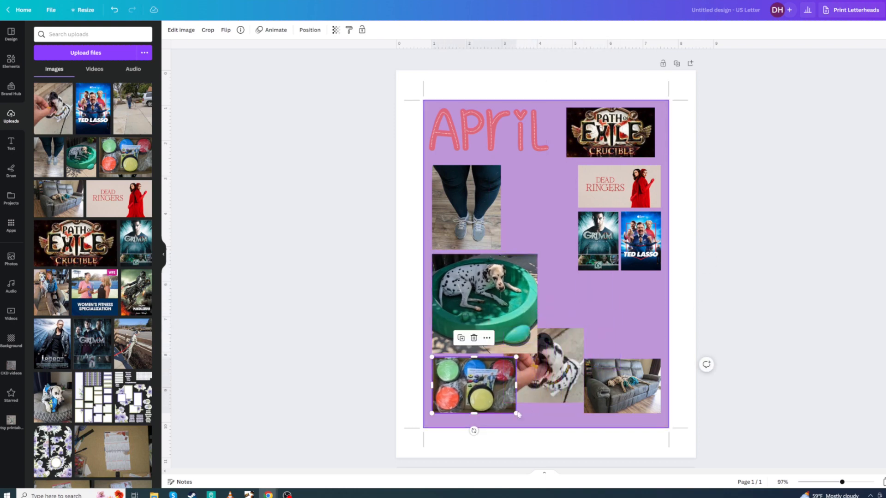
Shrink the colored discs and pool photos in the left column and shift the discs, dog-treat and couch photos upward
left_click_drag(515, 414, 491, 395)
left_click_drag(462, 376, 471, 378)
left_click_drag(544, 369, 514, 333)
left_click(534, 351)
left_click_drag(553, 367, 534, 350)
left_click_drag(471, 377, 461, 361)
left_click_drag(532, 353, 533, 332)
left_click_drag(623, 387, 621, 383)
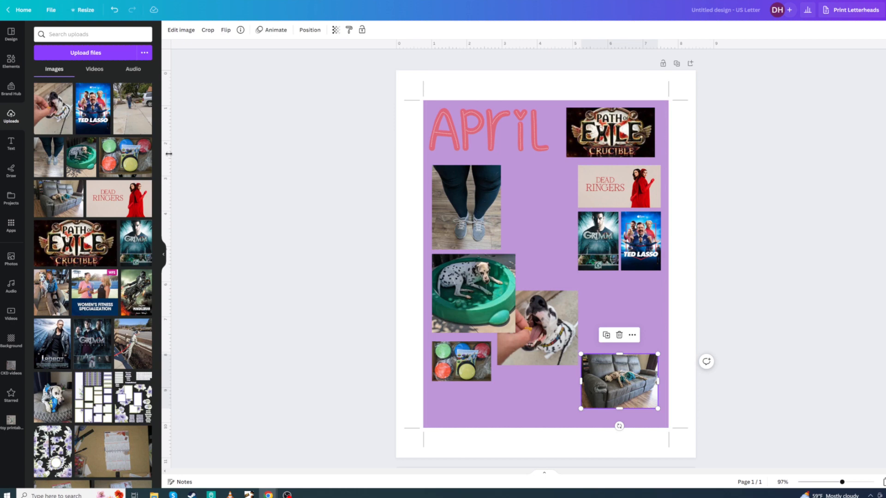
Add a vertical guide at Path of Exile's right edge and align the show image group and the couch photo to it
left_click_drag(165, 158, 655, 186)
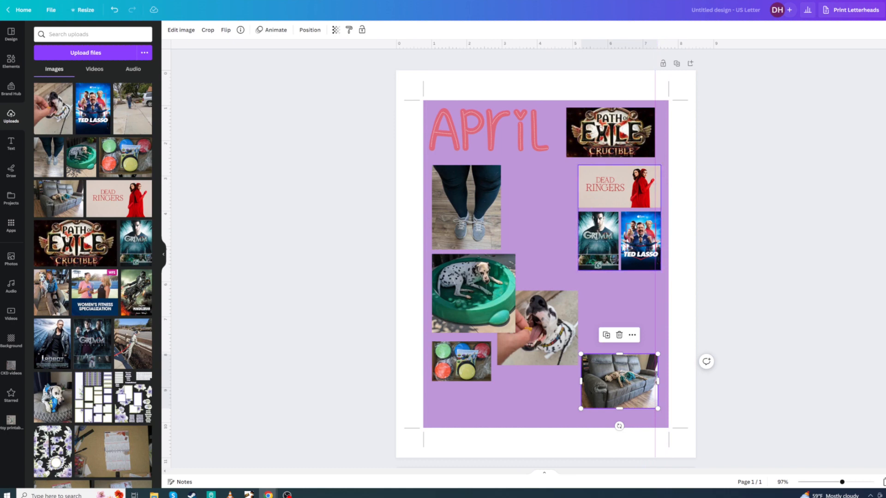
left_click_drag(655, 186, 649, 186)
left_click_drag(627, 381, 623, 382)
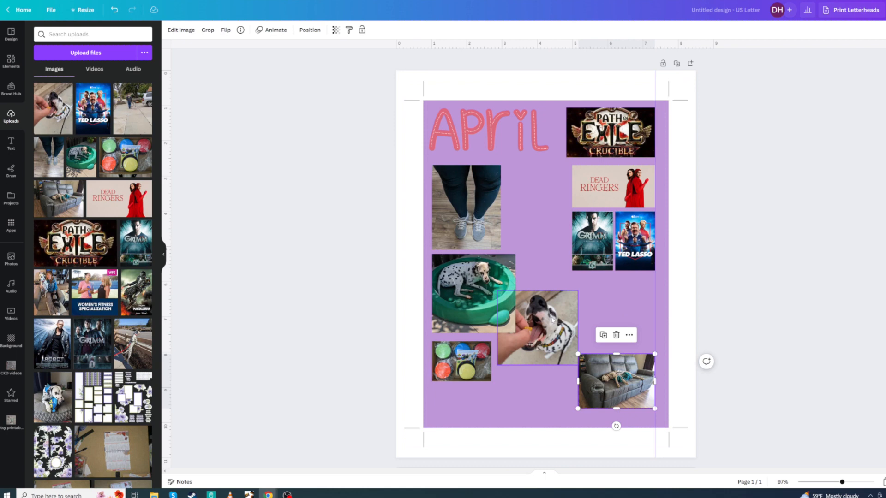
Shrink the pool photo slightly and move the colored discs and dog-treat photos up close to it
left_click_drag(560, 325, 551, 345)
left_click(456, 289)
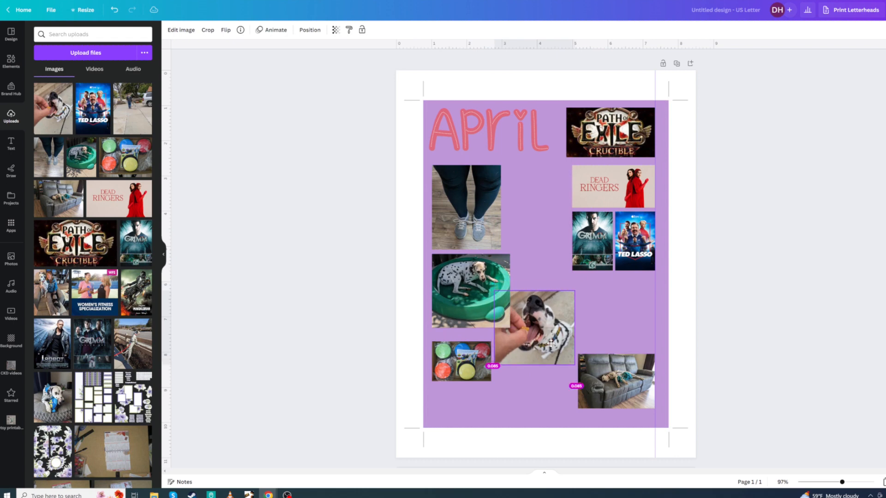
left_click(472, 362)
left_click_drag(472, 362, 472, 353)
left_click_drag(546, 353, 545, 347)
Move the show image group down above the couch photo and shrink it to fit inside the vertical guide
left_click_drag(608, 244, 614, 321)
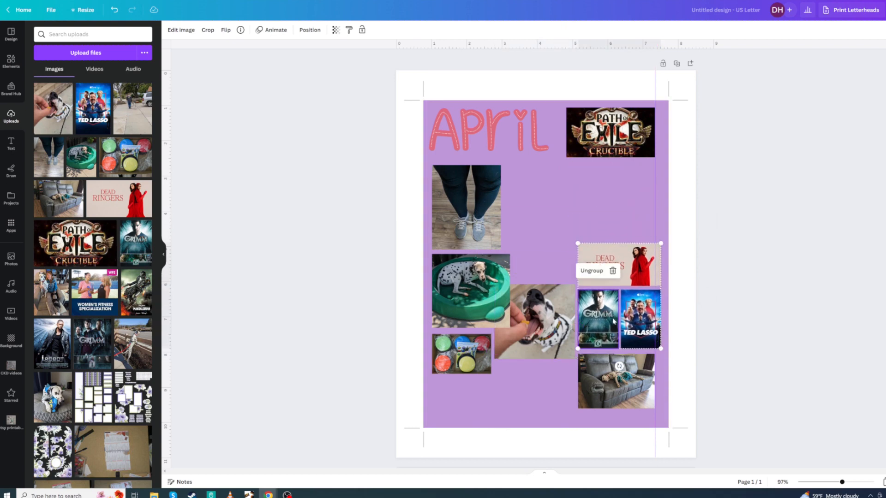
left_click_drag(659, 241, 644, 249)
left_click_drag(616, 278, 619, 270)
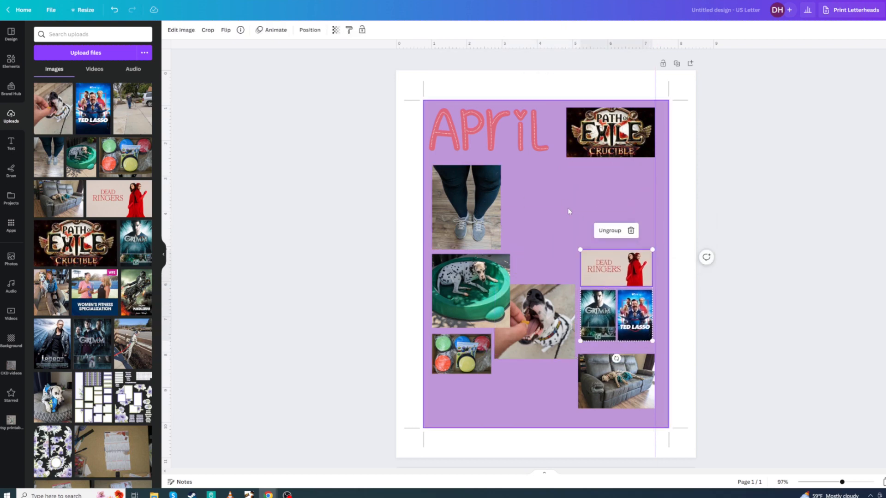
Unlock the purple background rectangle and delete it
left_click(543, 215)
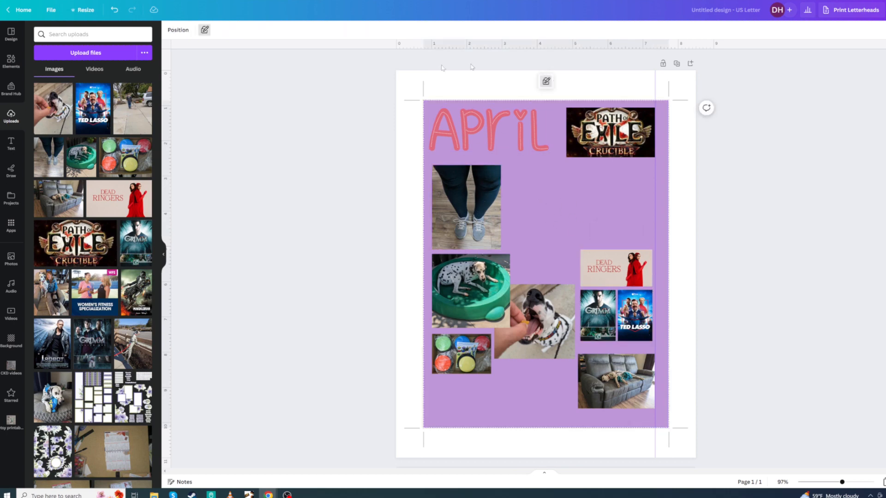
left_click(204, 30)
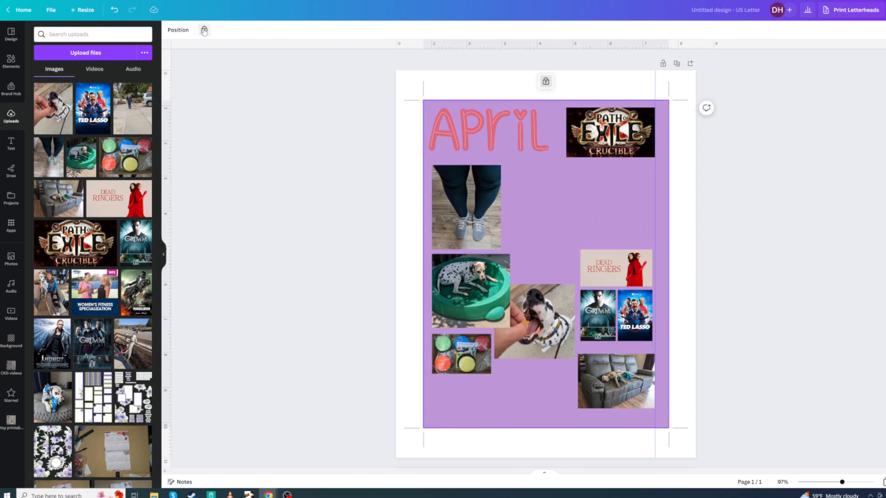
left_click(566, 185)
left_click(559, 186)
left_click(204, 30)
key("Delete")
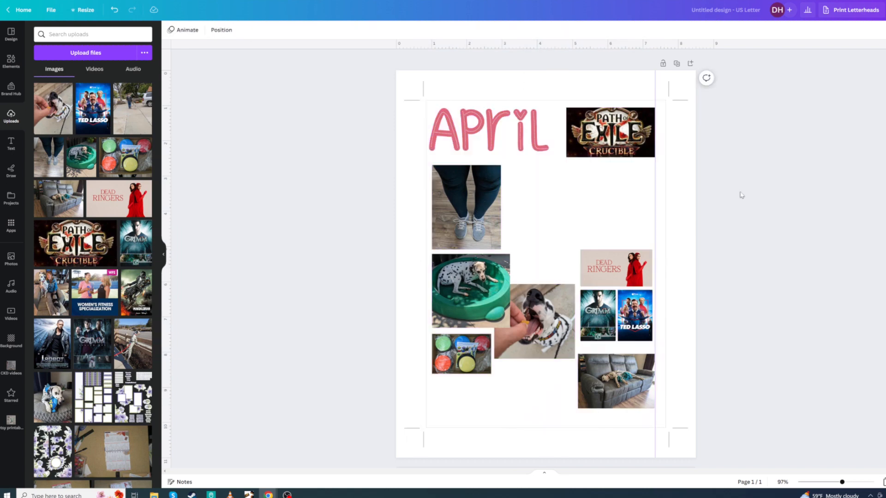
Insert a square shape over the Path of Exile image and stretch it to about 3.04 × 3.8 in
left_click(7, 62)
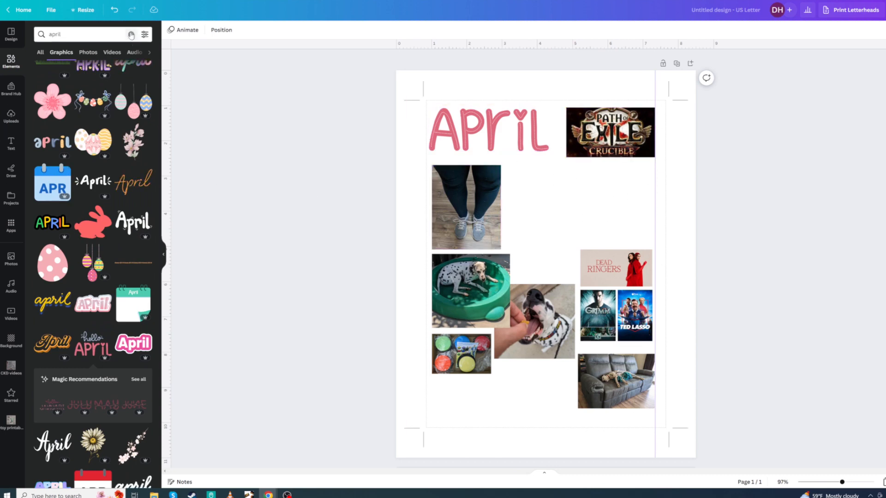
left_click(132, 35)
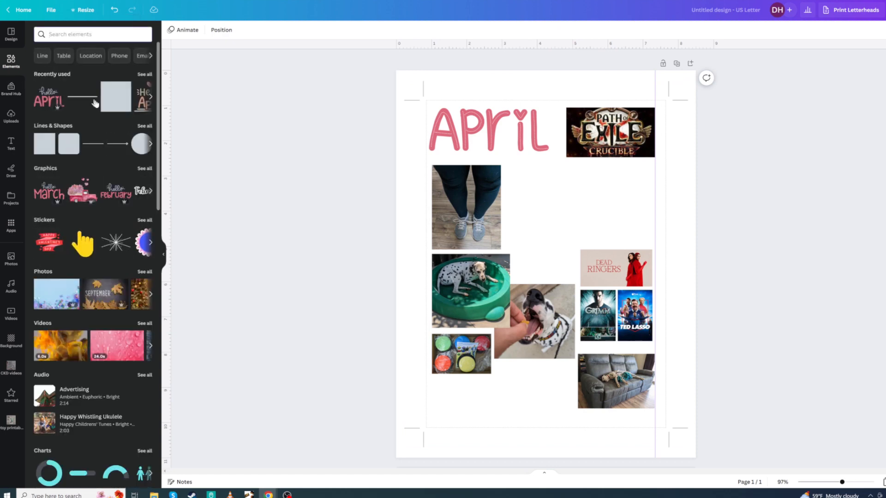
left_click(43, 147)
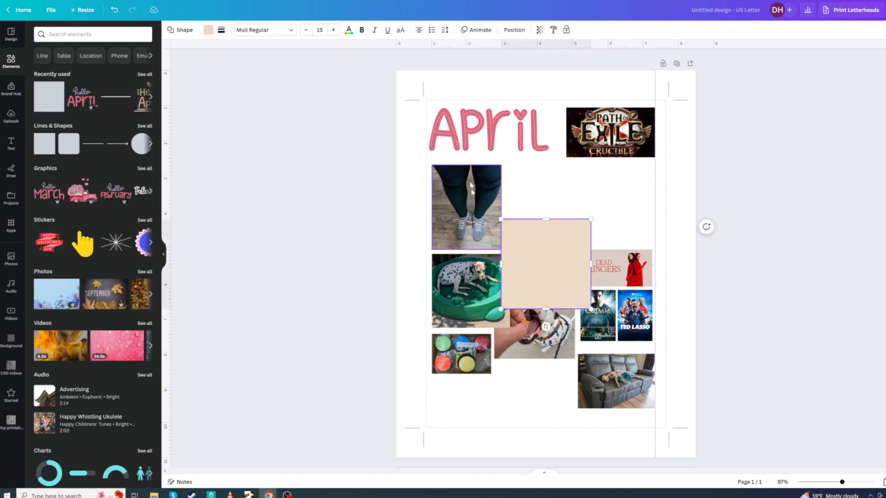
left_click_drag(564, 239, 666, 146)
left_click_drag(612, 189, 612, 234)
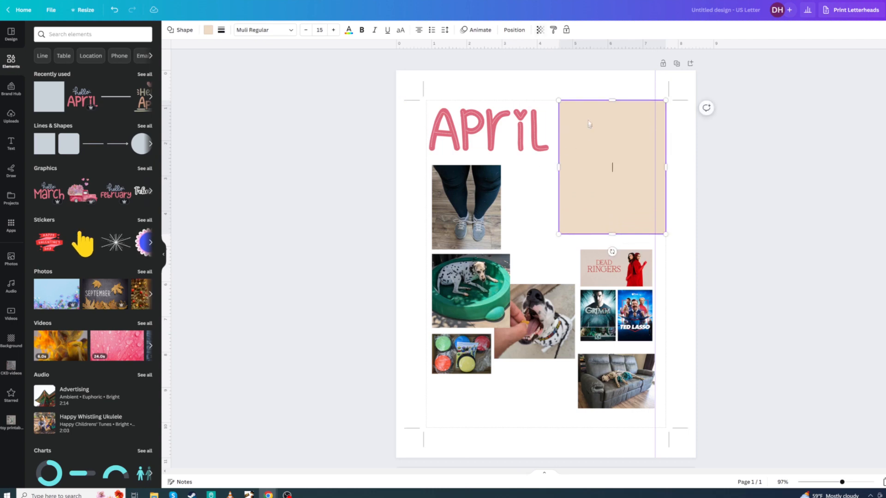
Send the beige rectangle behind the Path of Exile image, then shift it and narrow it to frame the image's sides
left_click(515, 30)
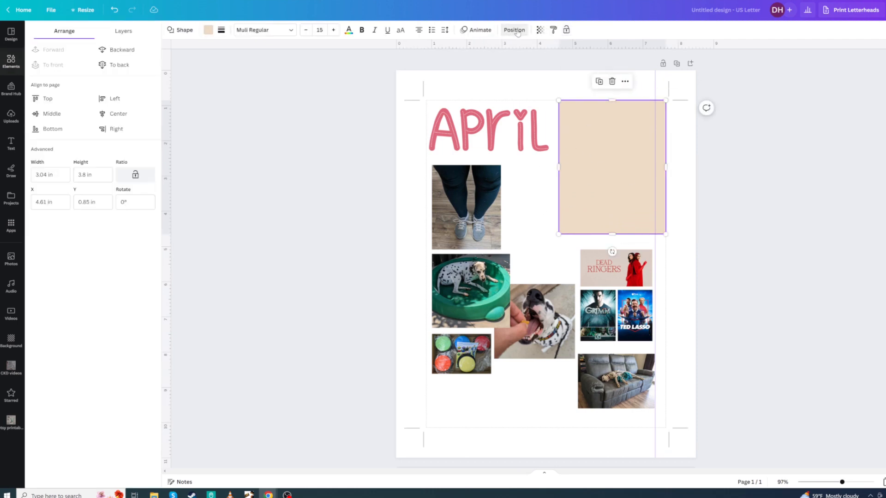
left_click(111, 50)
left_click_drag(608, 202, 600, 205)
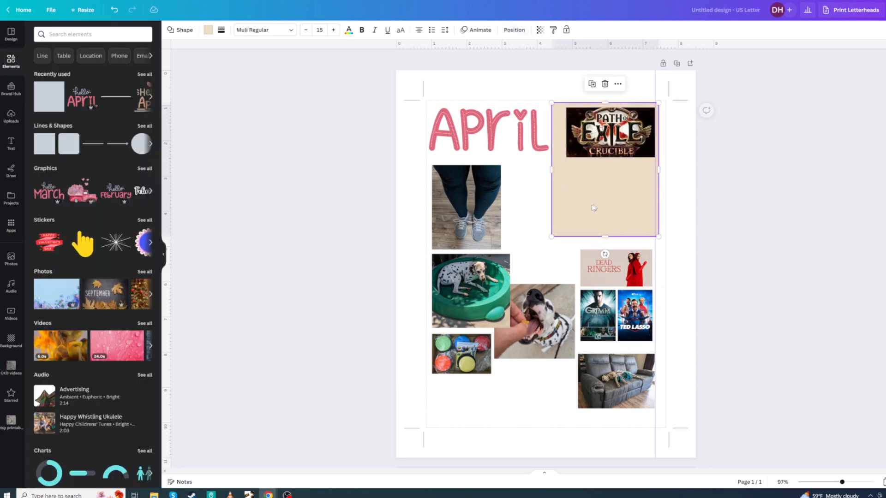
left_click_drag(550, 170, 562, 171)
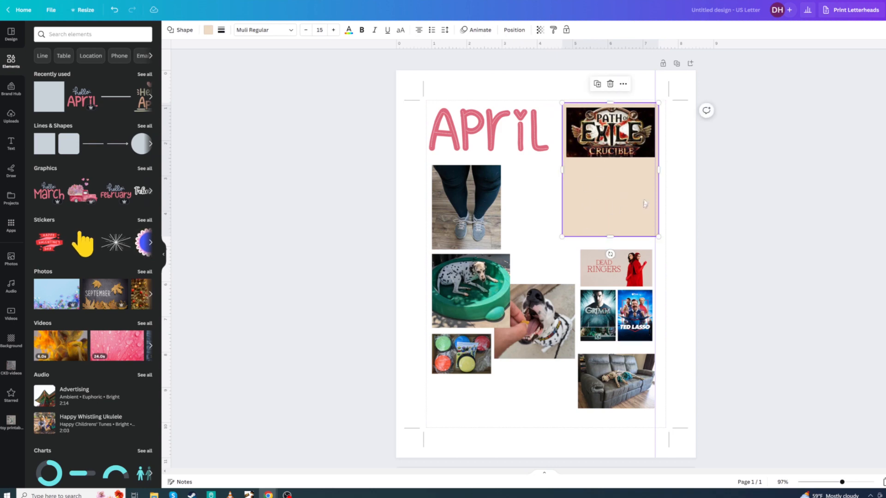
left_click(540, 198)
Duplicate the Path of Exile beige rectangle, resize it to about 3.66 × 2.38 in over the leg photo, and move it behind the photo
left_click(637, 190)
key("ctrl+d")
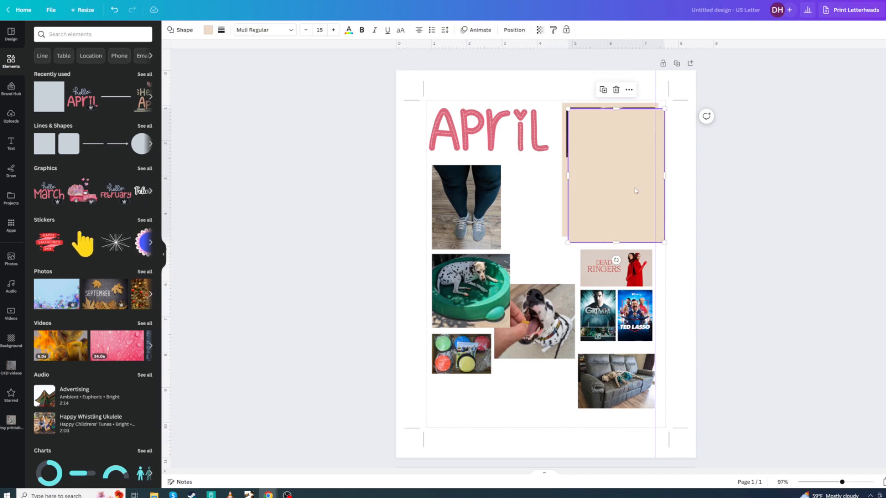
left_click_drag(624, 191, 561, 215)
left_click_drag(497, 297, 491, 238)
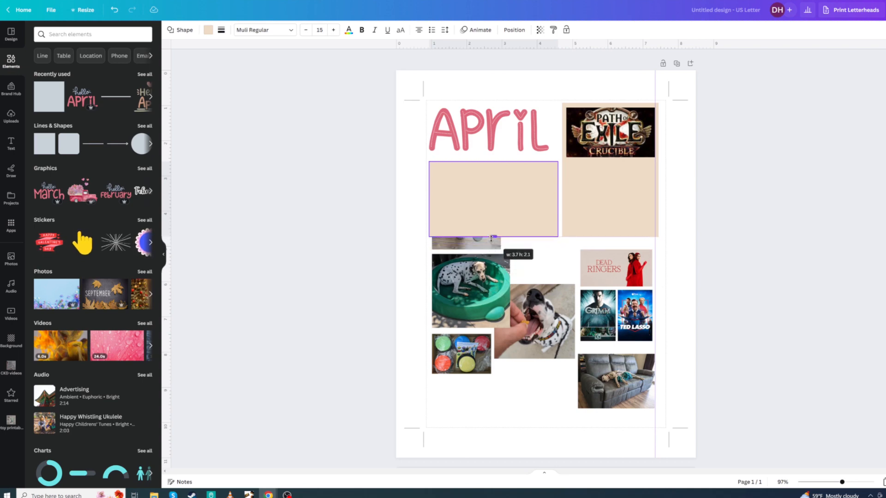
left_click(514, 30)
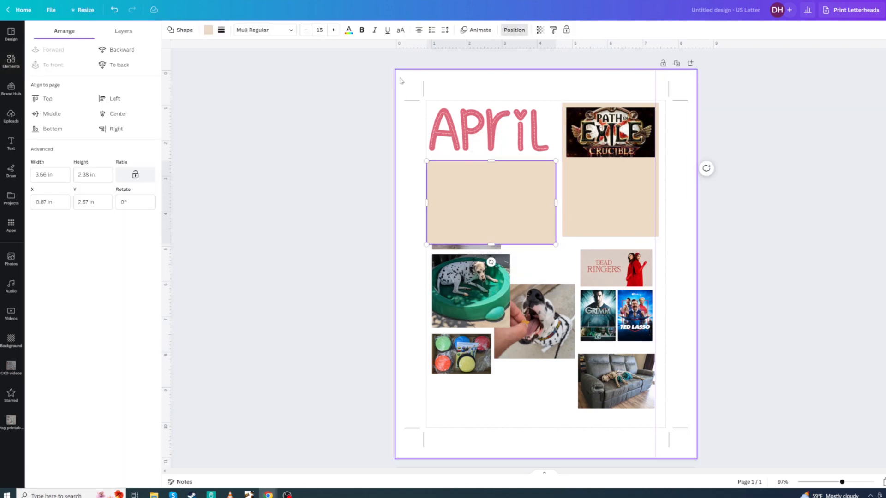
left_click(109, 50)
left_click(552, 267)
Copy the leg photo's beige rectangle to the lower-left photos and the show images, and send the copies to the back
left_click(544, 200)
key("ctrl+c")
key("ctrl+v")
left_click_drag(540, 198, 616, 289)
left_click(99, 68)
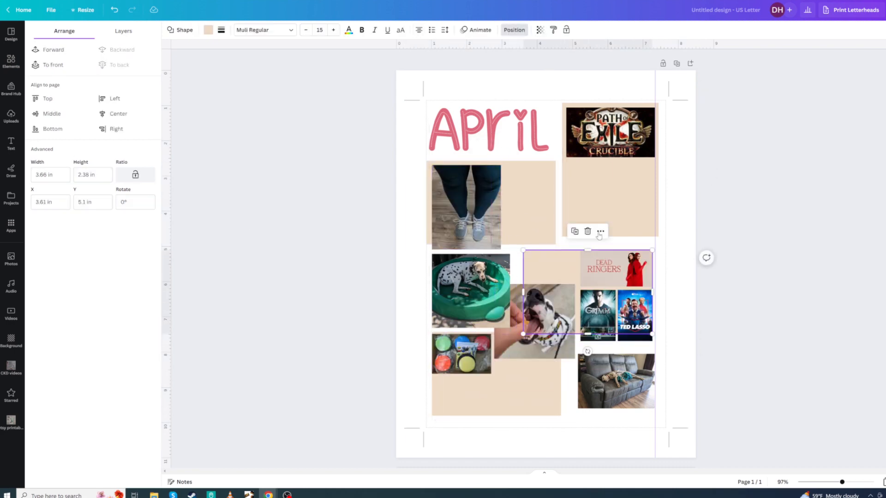
left_click(514, 29)
Enlarge the couch photo toward its lower-left corner and shrink the dog-treat photo beside it
left_click(613, 383)
left_click_drag(578, 409, 567, 416)
left_click(562, 340)
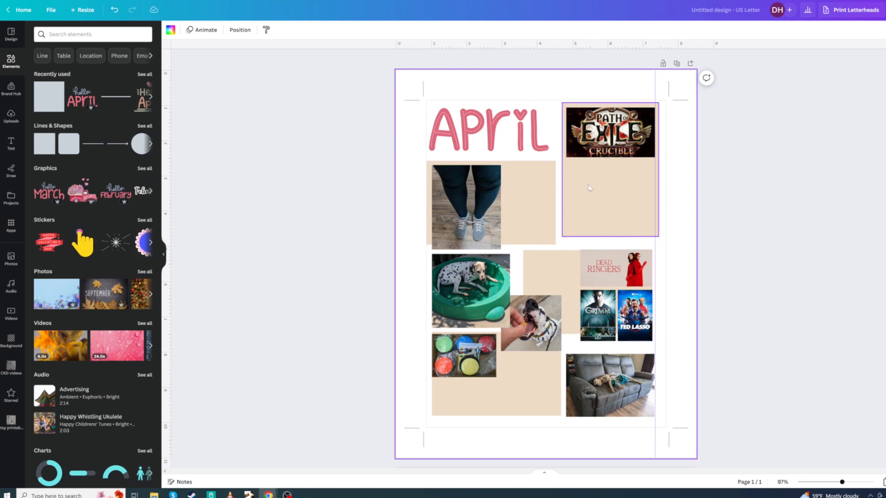
Recolor the pink of the April lettering to a custom muted red close to #CF5D5D
left_click(498, 132)
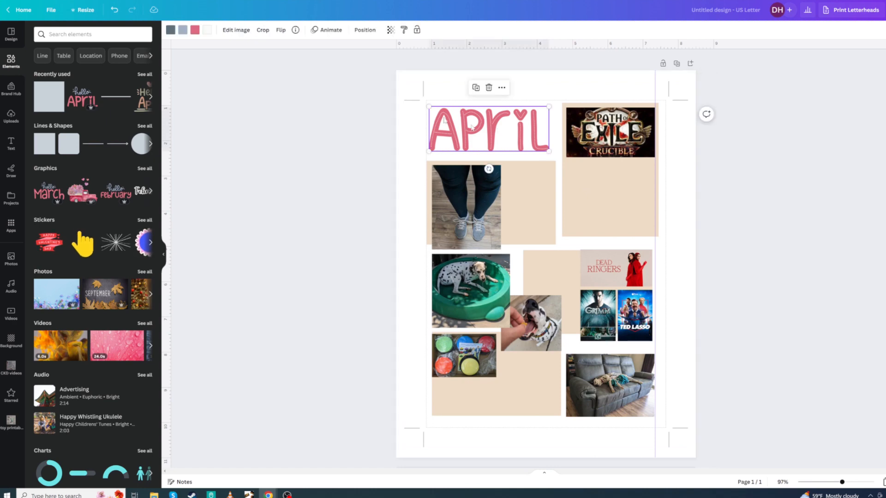
left_click(195, 30)
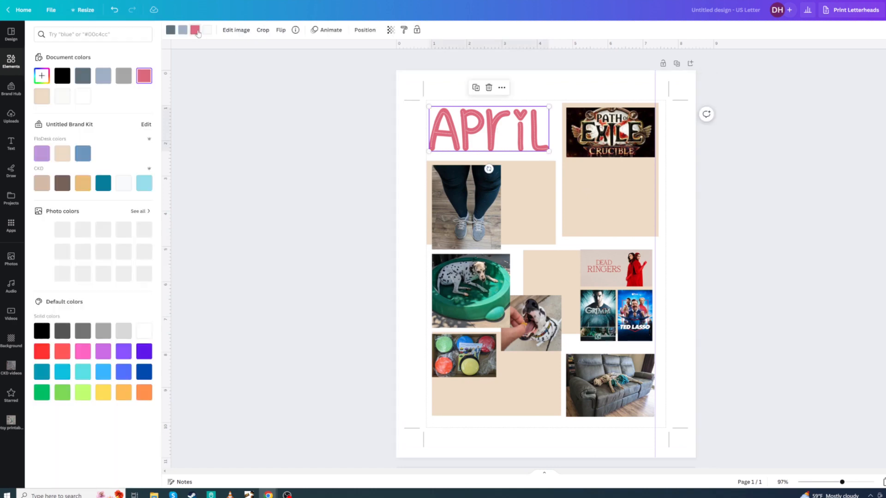
left_click(63, 354)
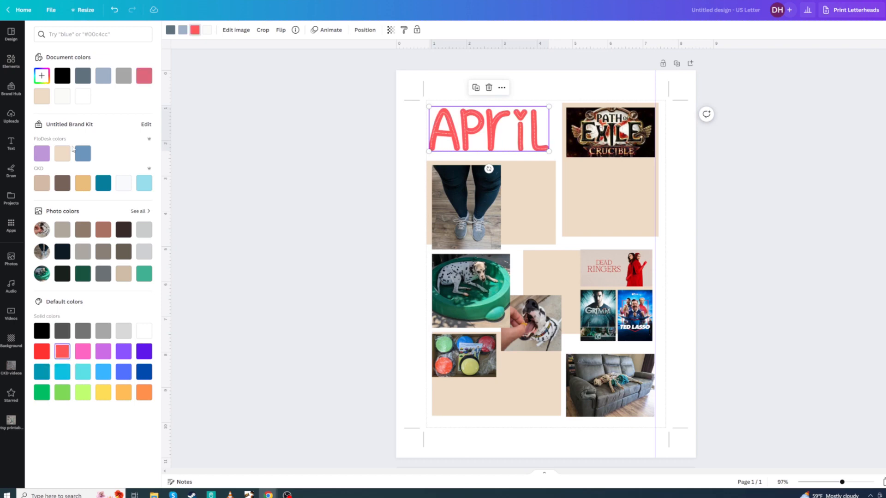
left_click(41, 75)
left_click_drag(110, 97, 118, 119)
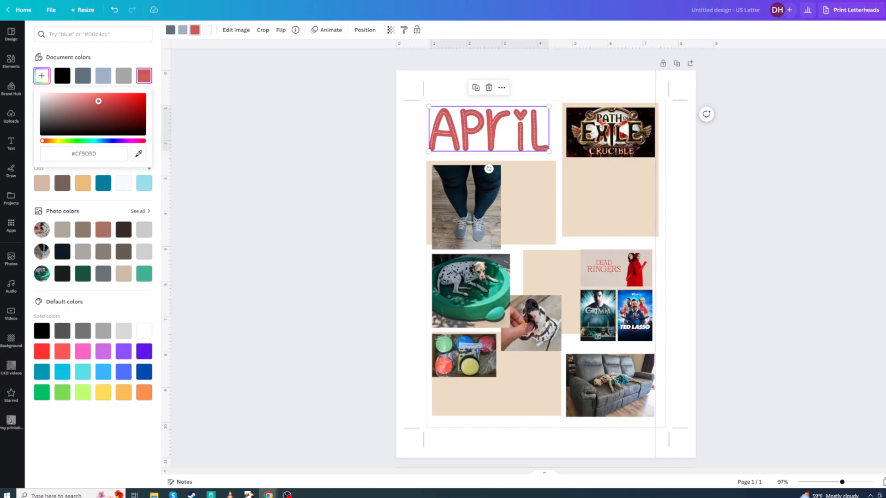
left_click_drag(98, 101, 95, 101)
left_click(340, 153)
left_click(361, 210)
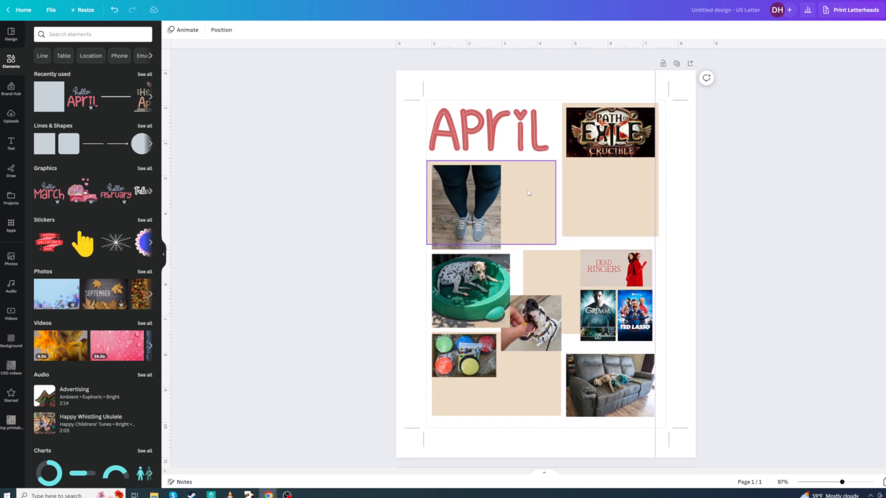
Add a text box as wide as the Path of Exile image beneath it and paste in the paragraph about the P.O.E 3.21 Crucible launch
left_click(604, 204)
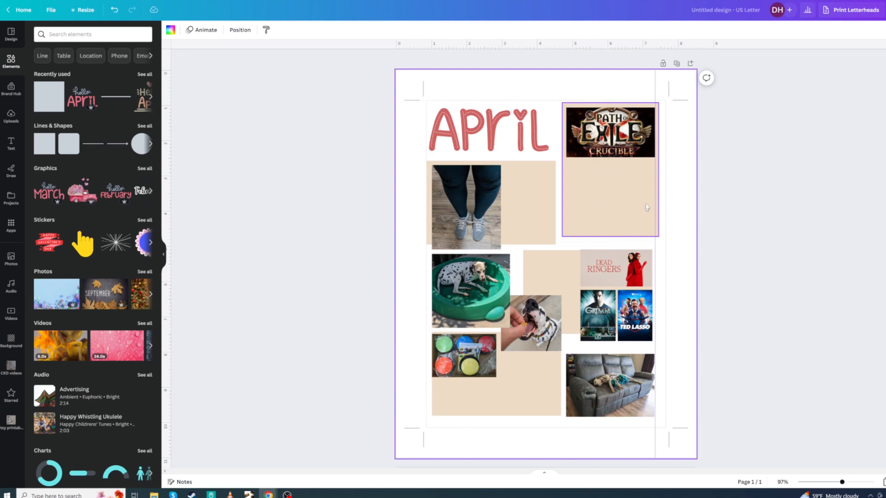
key("t")
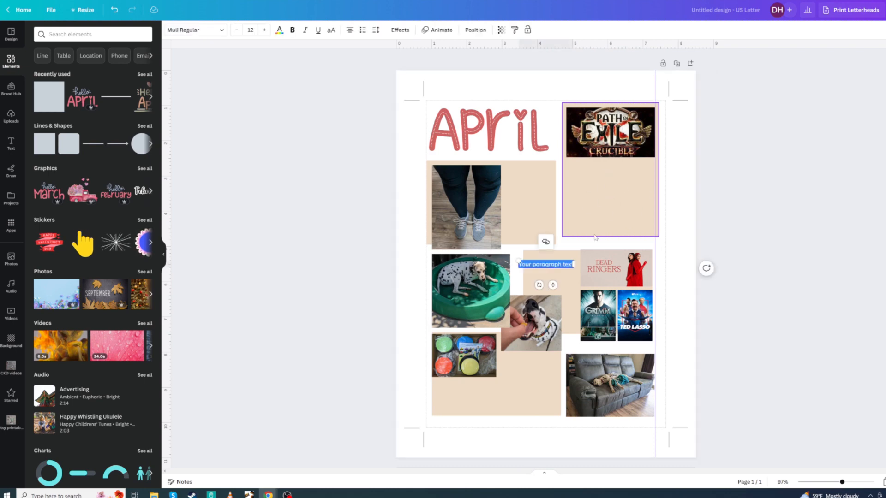
left_click_drag(552, 285, 651, 167)
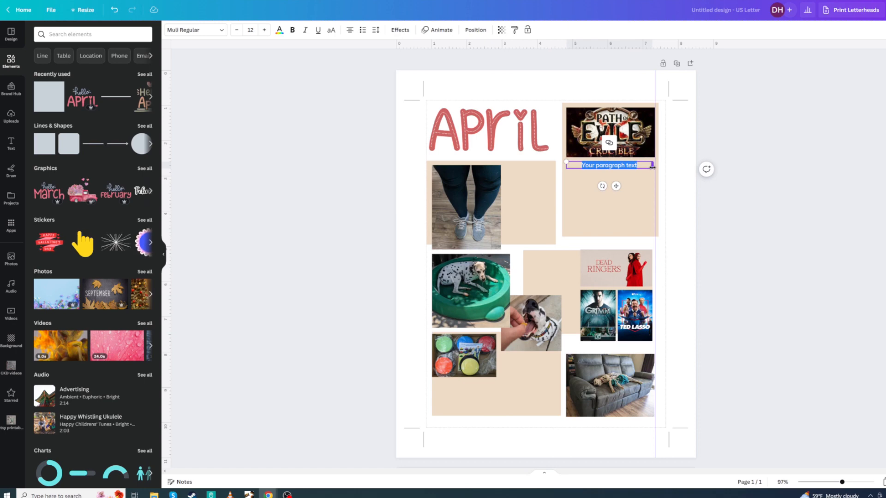
key("ctrl+v")
left_click(613, 106)
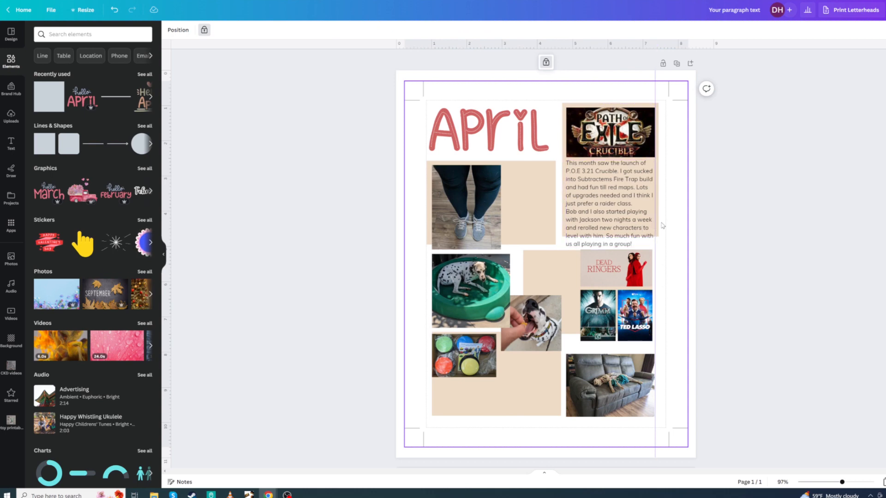
Extend the Path of Exile rectangle down past its paragraph and move the show-image rectangle to X 3.78 in, Y 5.21 in
left_click(610, 234)
mouse_move(610, 236)
left_mouse_down()
mouse_move(610, 252)
mouse_move(635, 279)
left_mouse_up()
left_click(552, 267)
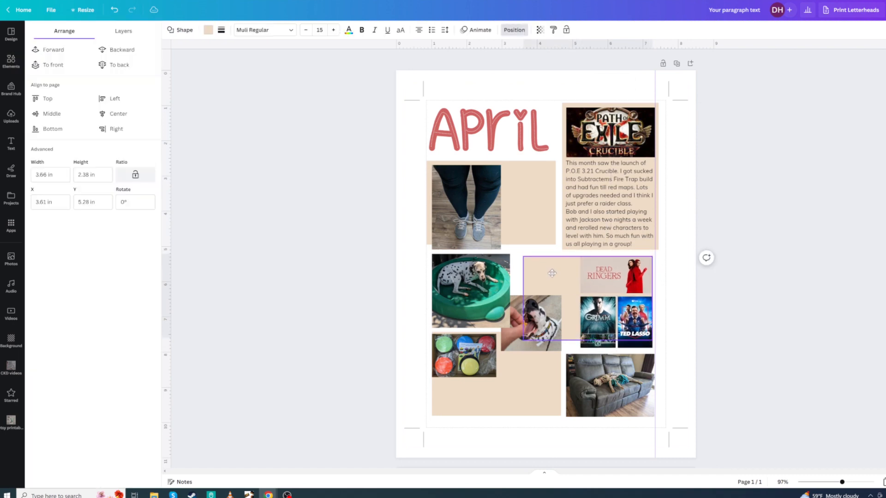
left_click_drag(552, 267, 558, 270)
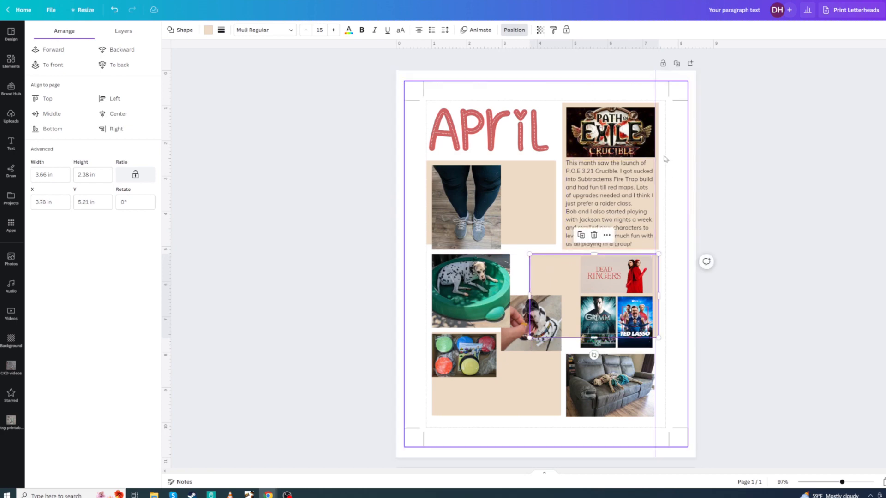
Stretch the leg photo's beige rectangle to about 2.54 in tall, then shrink and reposition the leg photo inside it
left_click(518, 190)
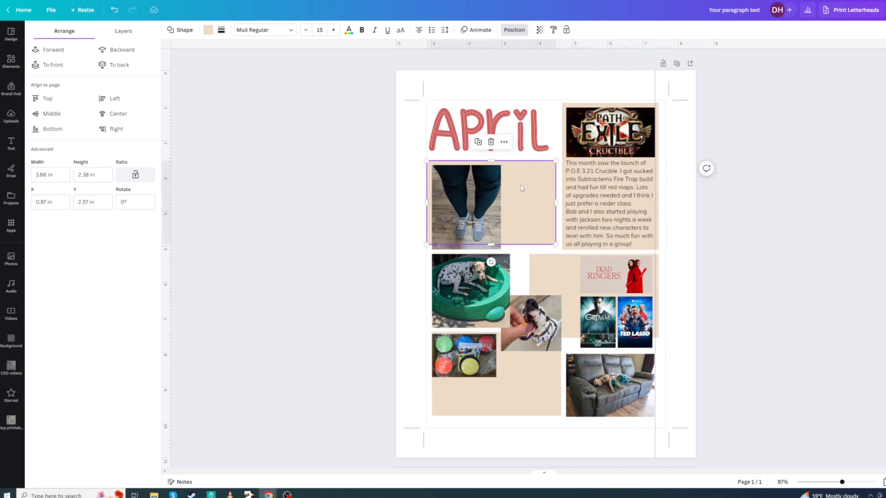
left_click_drag(491, 245, 490, 250)
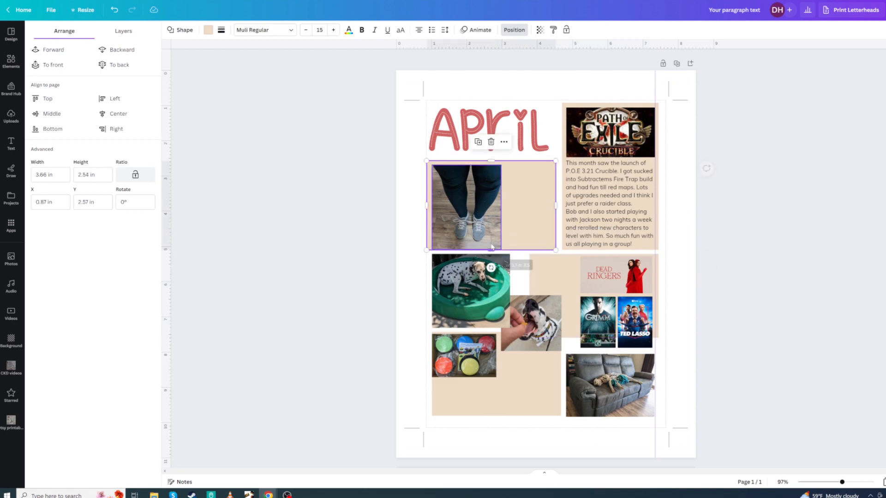
left_click(377, 194)
left_click_drag(460, 196, 457, 194)
left_click_drag(499, 248, 497, 245)
left_click_drag(474, 209, 474, 211)
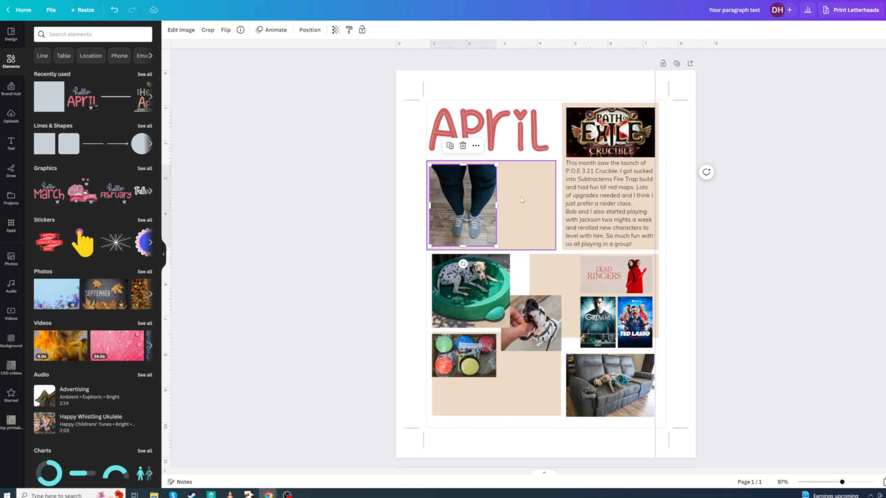
Duplicate the Path of Exile paragraph beside the leg photo and replace its text with the "Ten weeks after breaking my knee cap" note
left_click(596, 179)
left_click_drag(596, 179, 525, 185)
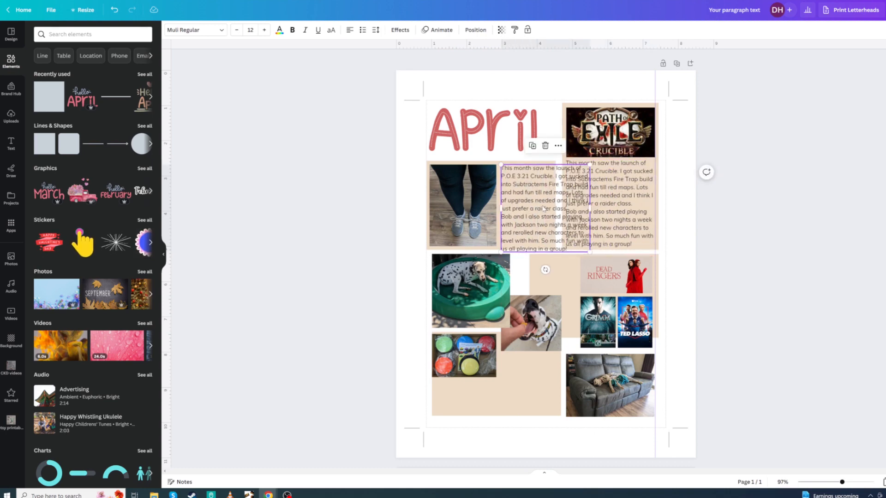
double_click(563, 238)
left_click(507, 176)
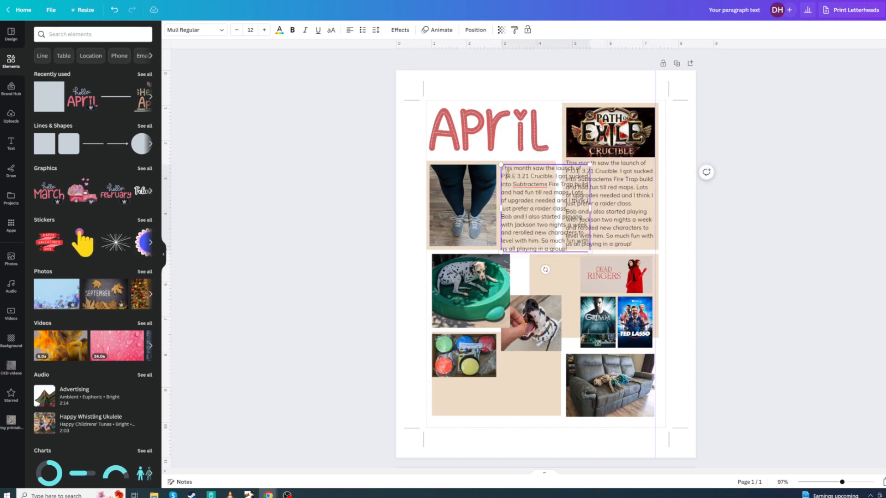
left_click_drag(511, 168, 570, 250)
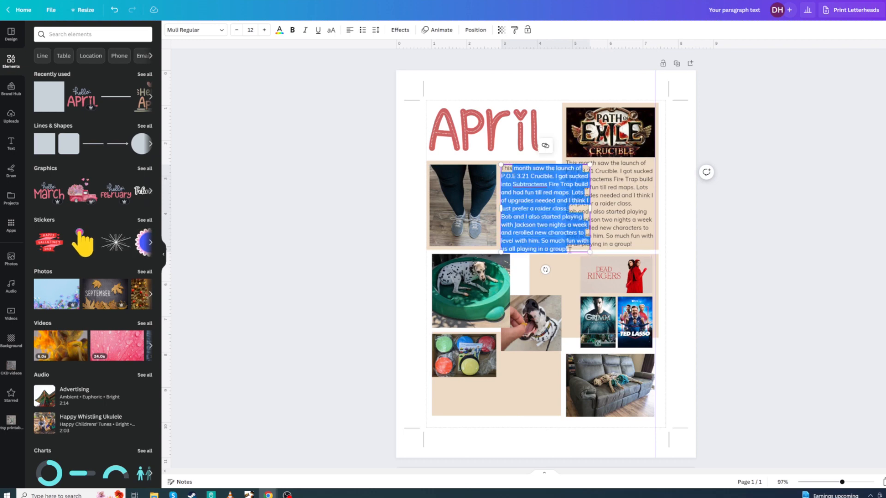
key("BackSpace")
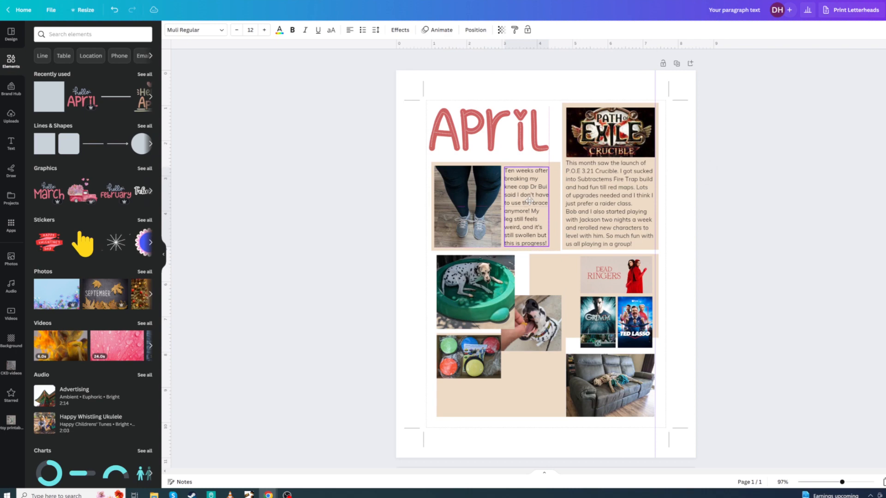
Nudge the knee note slightly right within its rectangle and shift the April lettering slightly down and right
left_click(529, 201)
left_click_drag(539, 203, 541, 203)
left_click_drag(498, 131, 500, 133)
Narrow the leg photo's beige rectangle slightly and move it up together with its photo and note
left_click(560, 185)
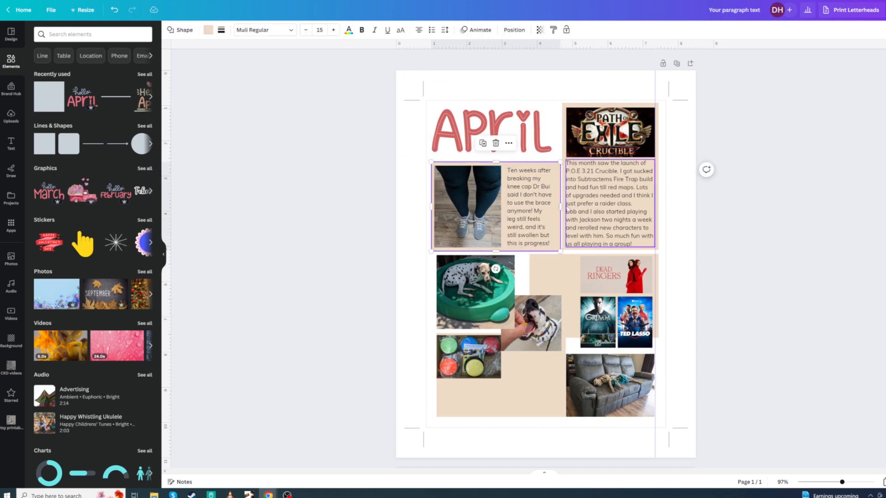
left_click_drag(558, 207, 556, 206)
left_click_drag(403, 186, 547, 208)
left_click_drag(533, 208, 533, 205)
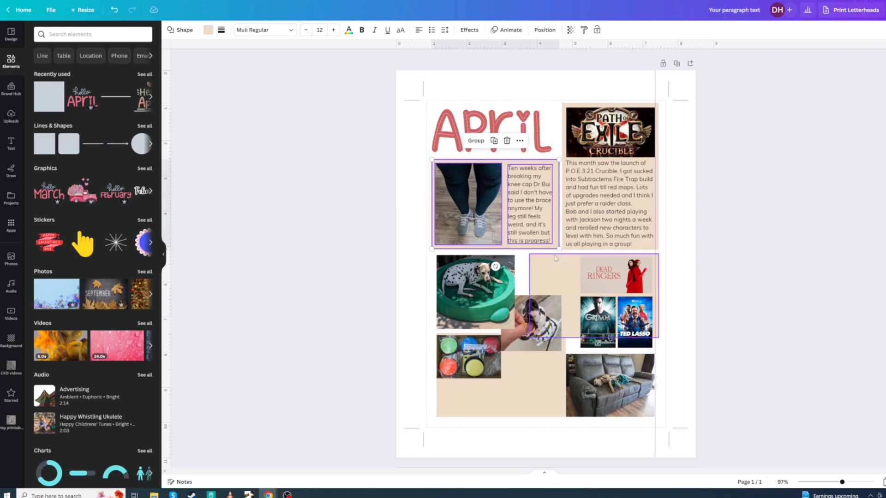
left_click(668, 205)
left_click(699, 204)
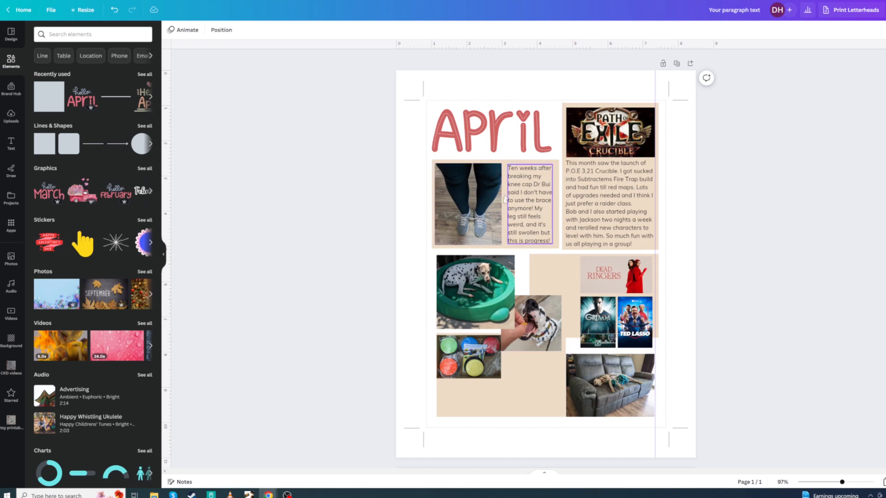
Duplicate the knee note beside the show images and replace it with "Since breaking my knee cap I've binge watched a ton of TV. So much time "wasted"! But so fun!"
scroll(503, 206, "down", 1)
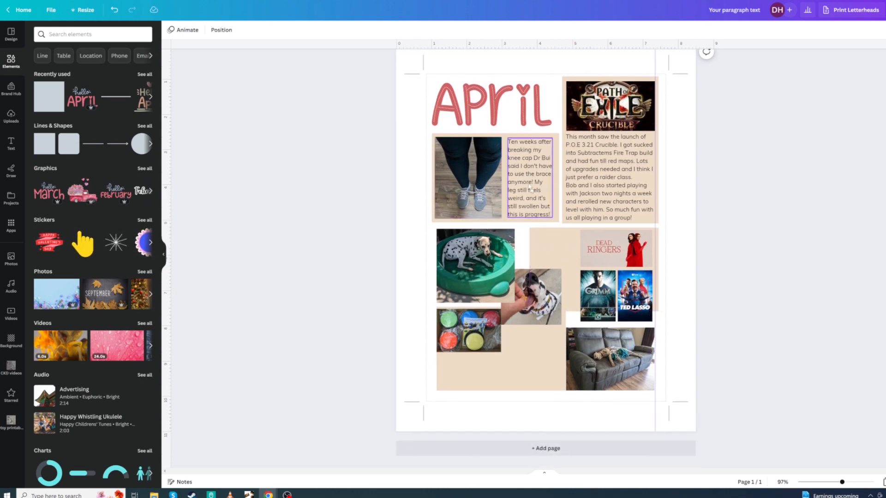
left_click(549, 214)
key("ctrl+d")
left_click_drag(526, 169, 575, 307)
double_click(546, 249)
left_click(535, 276)
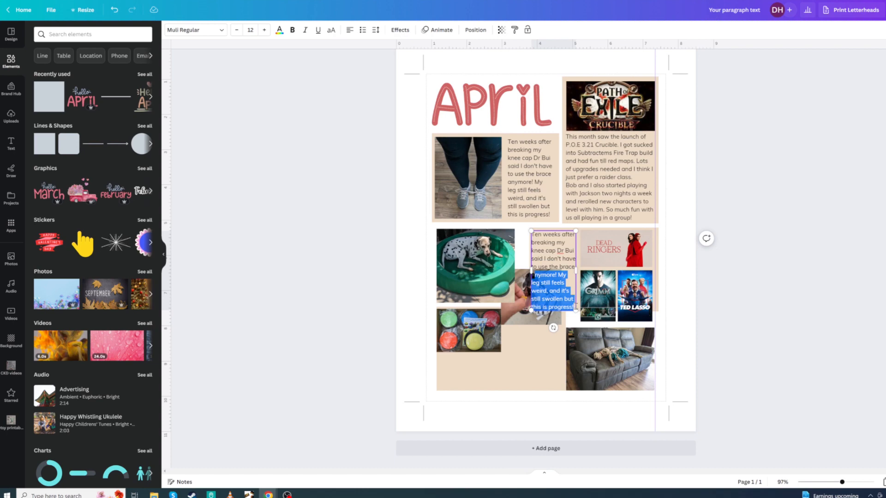
key("BackSpace")
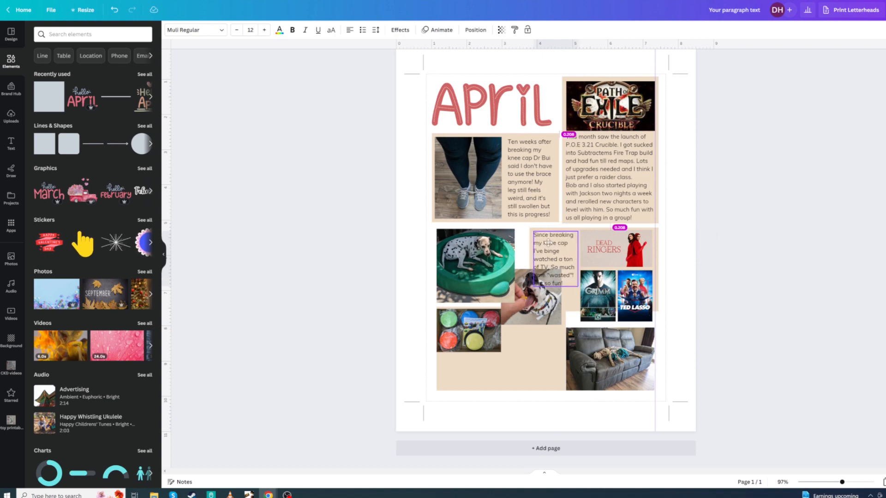
left_click_drag(550, 243, 540, 241)
Move the dog-treat photo down below the TV note and widen the beige rectangle leftward behind the note
left_click_drag(540, 318, 542, 337)
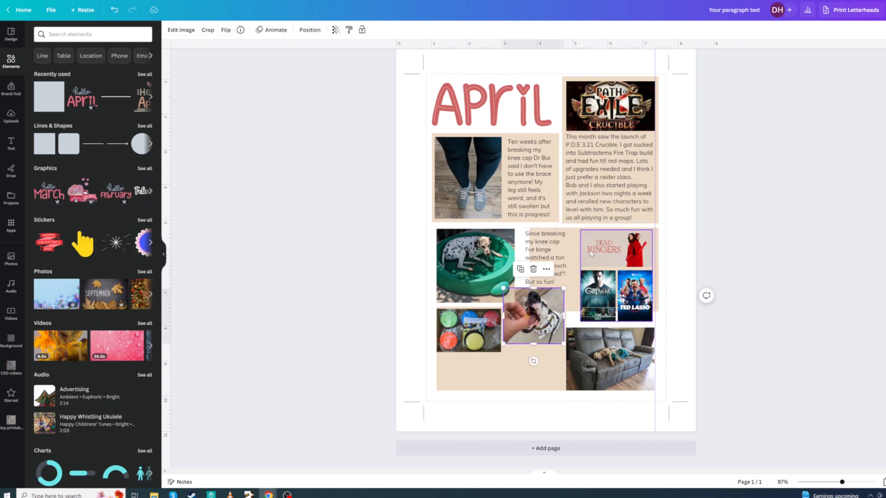
left_click(573, 262)
left_click_drag(529, 270, 518, 271)
Enlarge the show image group toward its lower left and fit the couch photo beneath it with matching side edges
left_click(599, 255)
left_click_drag(580, 320, 576, 332)
left_click(618, 369)
left_click(601, 293, "shift")
left_click_drag(576, 388, 572, 395)
left_click(634, 311)
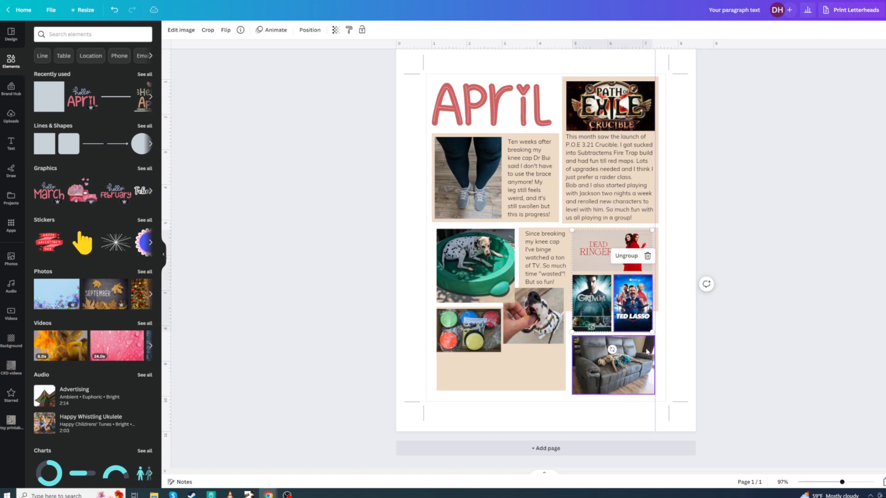
left_click(646, 351)
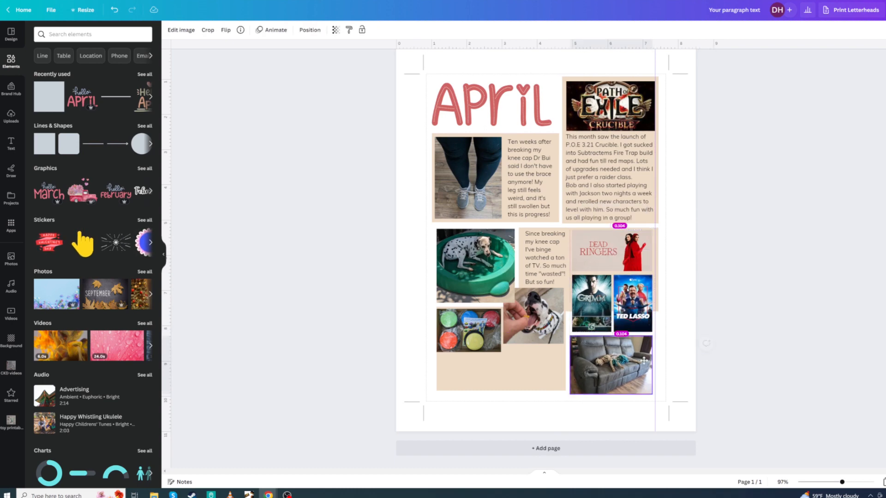
left_click(750, 287)
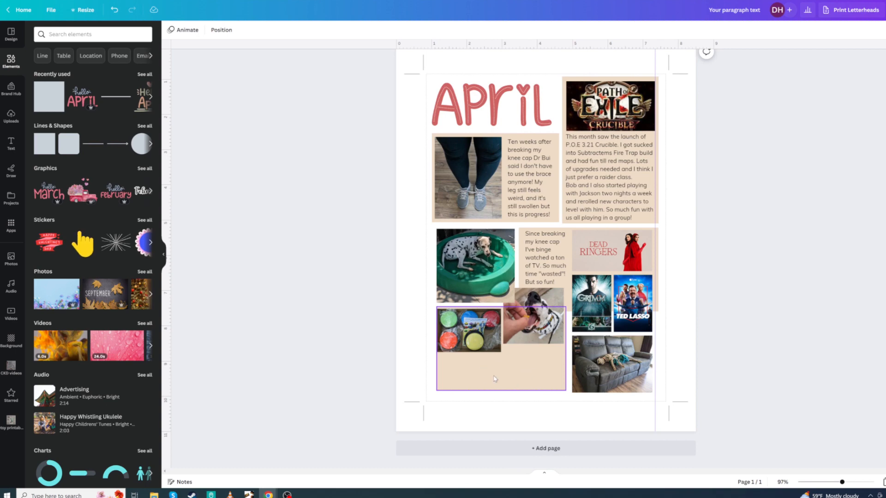
Duplicate the TV note onto the beige rectangle below the button photo and widen its text box across the rectangle
left_click(534, 254)
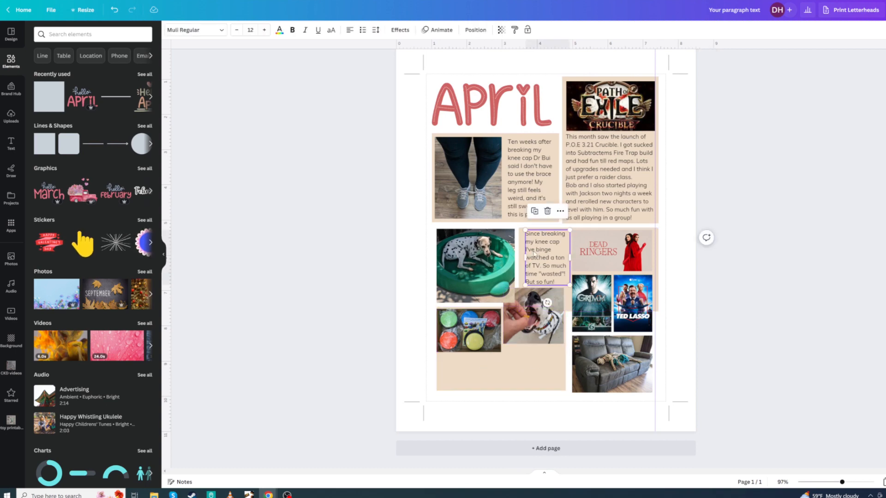
left_click_drag(534, 253, 523, 347)
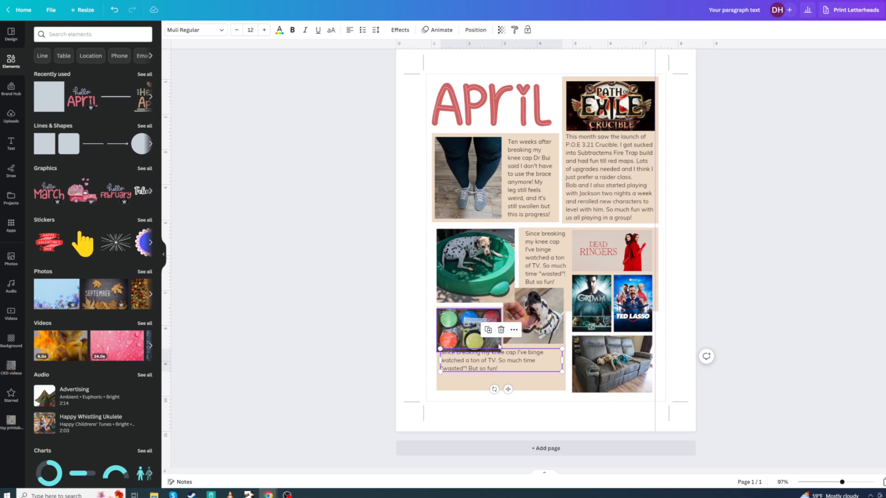
left_click(493, 367)
left_click(444, 355)
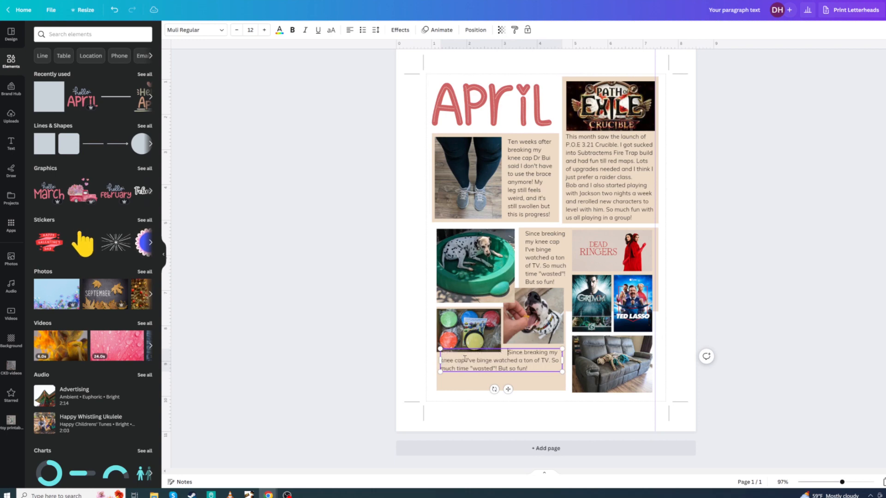
Replace the copied note with "This month Stella just came into her own!" plus lines on warm weather, tug, the kiddie pool and communication buttons
key("BackSpace")
key("BackSpace")
type("This month Stella just")
key("ctrl+shift+End")
key("BackSpace")
type("came into her own!")
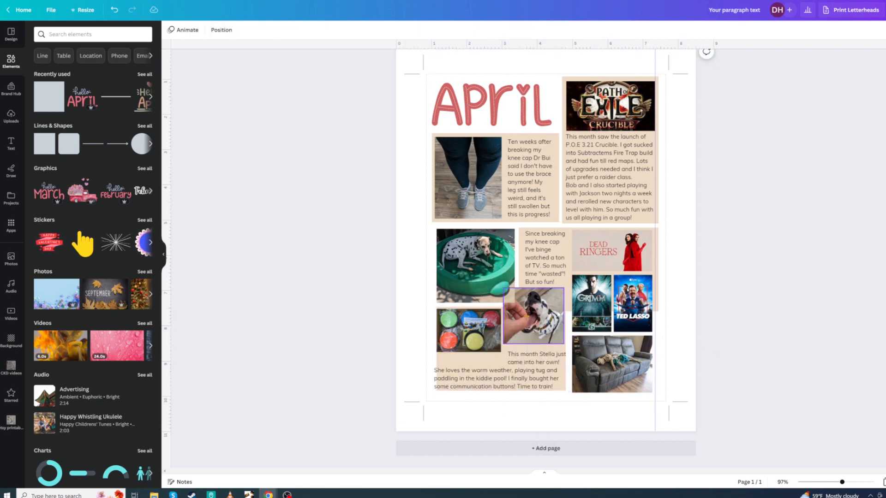
Widen the beige rectangle leftward behind the Stella note and nudge the communication button photo up slightly
left_click(511, 347)
left_click_drag(437, 350, 432, 352)
left_click_drag(499, 391, 498, 393)
left_click_drag(474, 338, 474, 339)
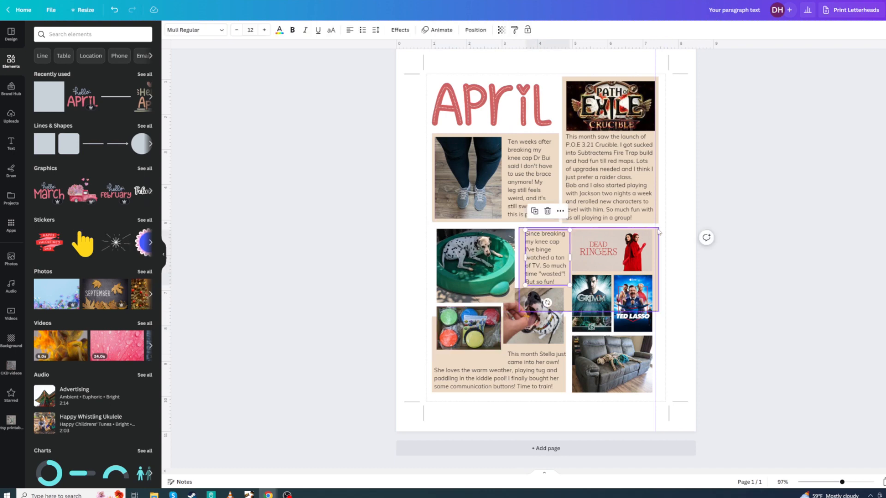
Extend the show images' beige rectangle down past the lower posters and resize the couch photo to fit beneath it
left_click(658, 233)
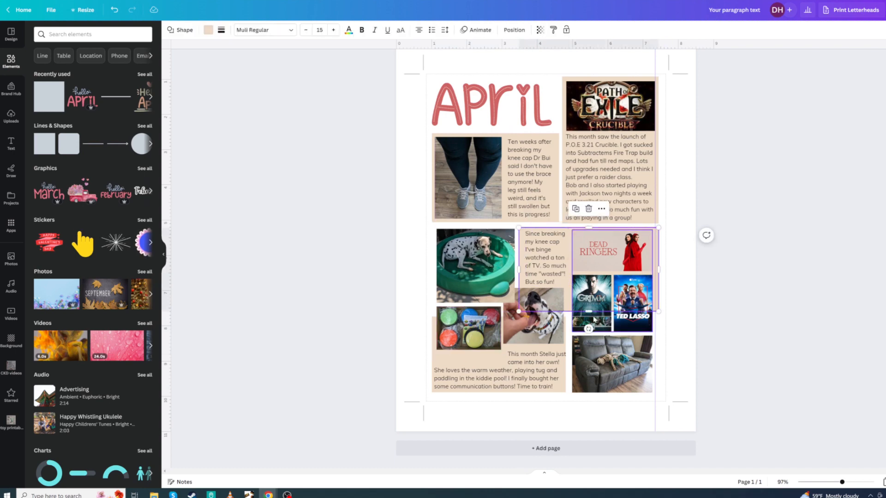
left_click_drag(590, 312, 599, 354)
left_click_drag(612, 393, 612, 390)
left_click_drag(612, 336, 610, 366)
left_click(680, 332)
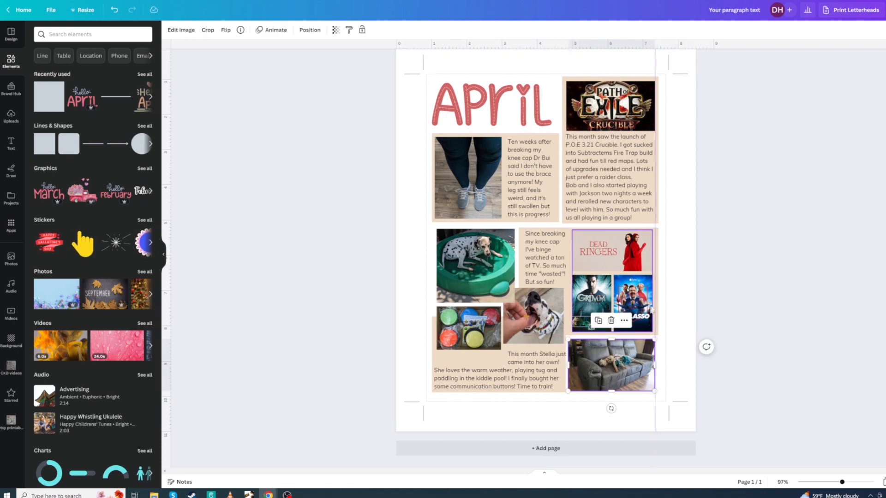
Shift all collage elements together slightly left so their outer right edge meets the vertical guide
left_click_drag(621, 62, 425, 400)
left_click_drag(546, 372, 548, 367)
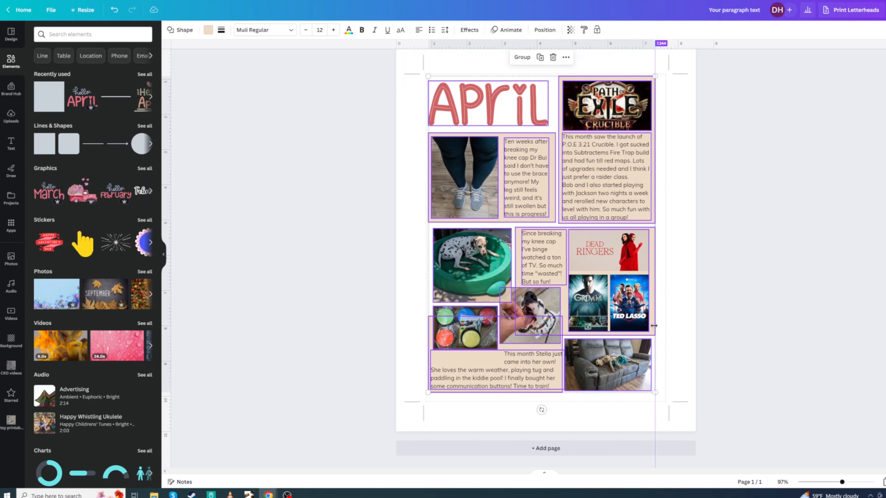
left_click(718, 368)
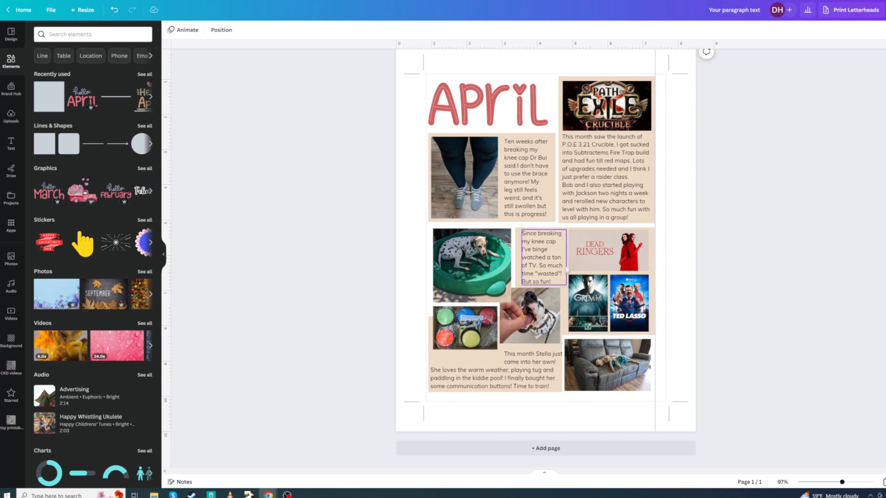
Try black, light blue, coral red and green fills on the leg photo's rectangle and settle on off-white
left_click(550, 140)
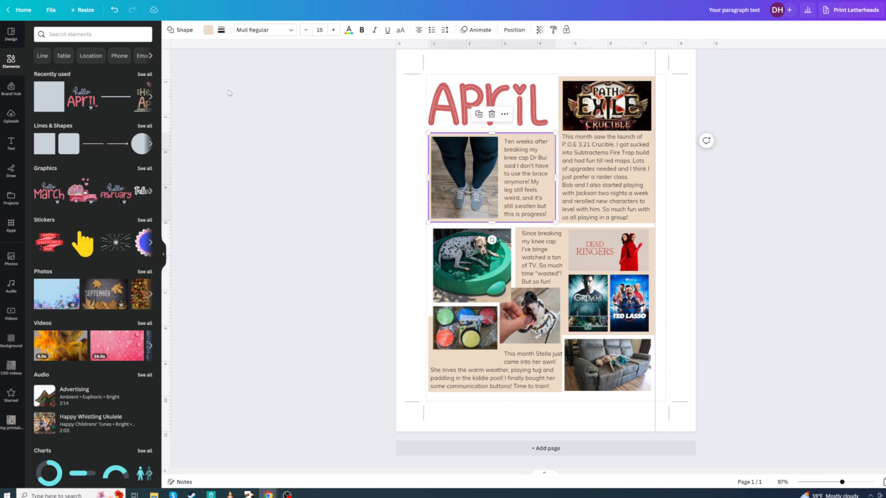
left_click(208, 30)
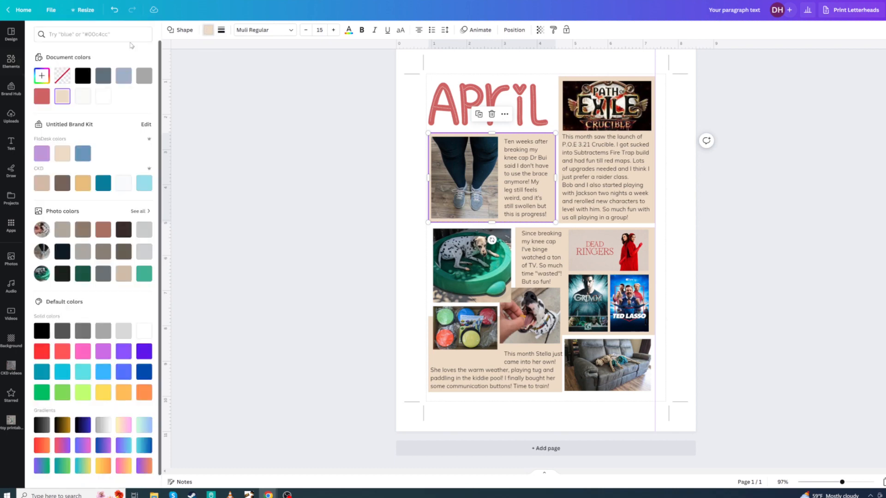
left_click(84, 77)
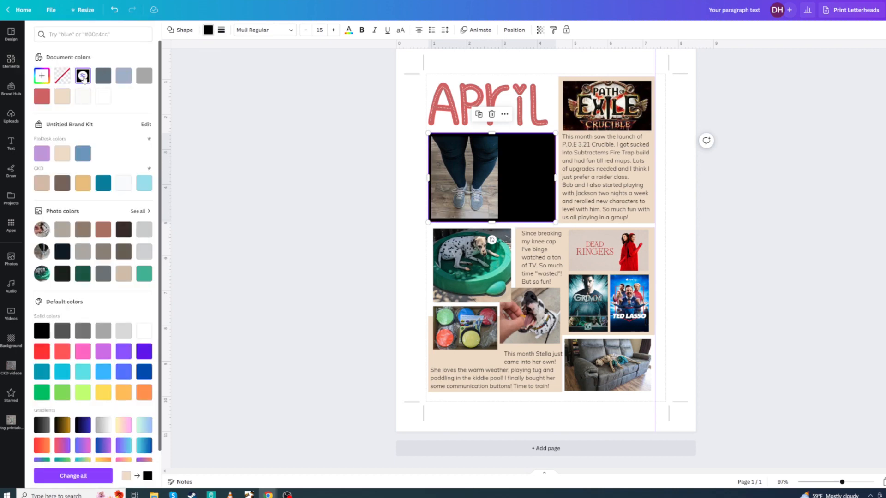
left_click(123, 76)
left_click(42, 98)
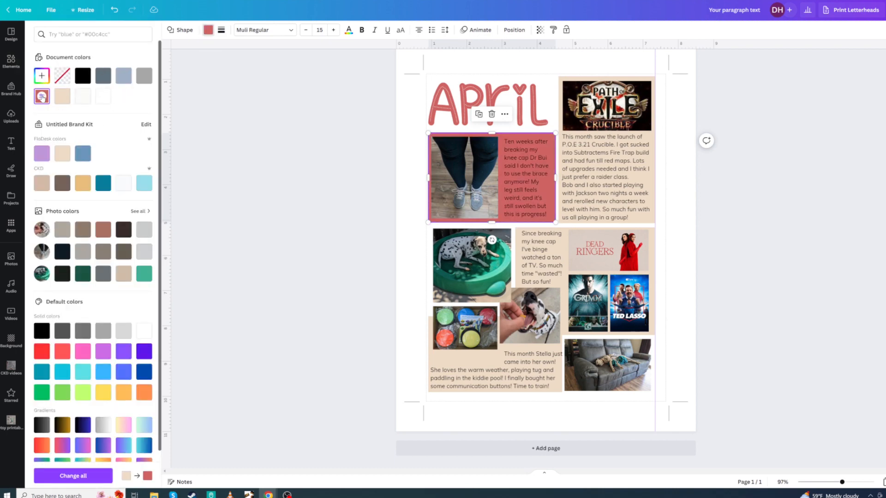
left_click(144, 274)
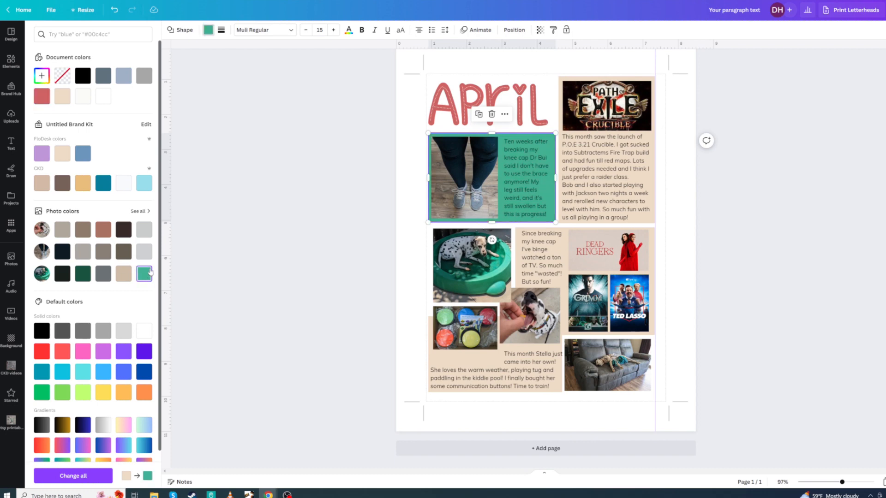
left_click(86, 100)
Give the leg photo's rectangle a solid coral red border with a weight of 1
left_click(222, 31)
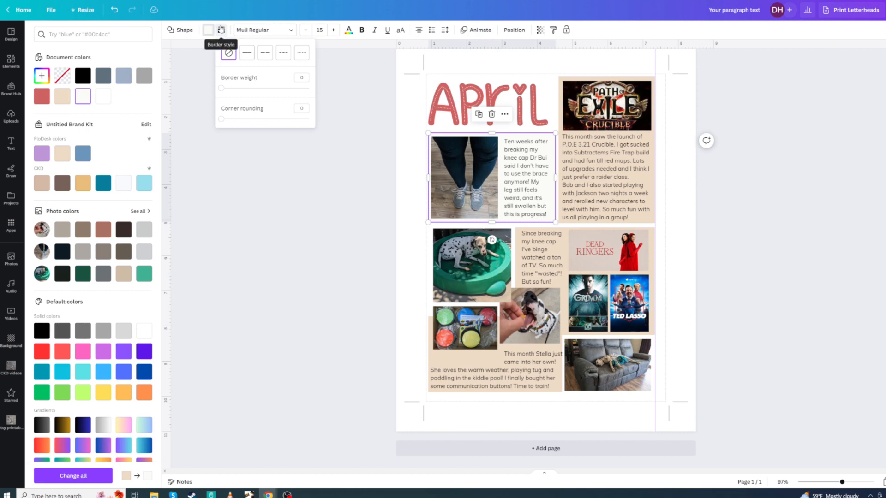
left_click(208, 30)
left_click(208, 31)
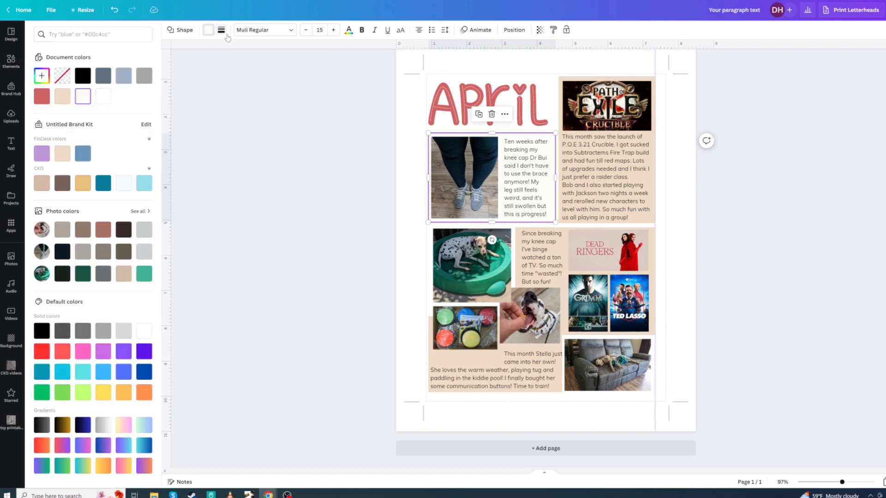
left_click(222, 30)
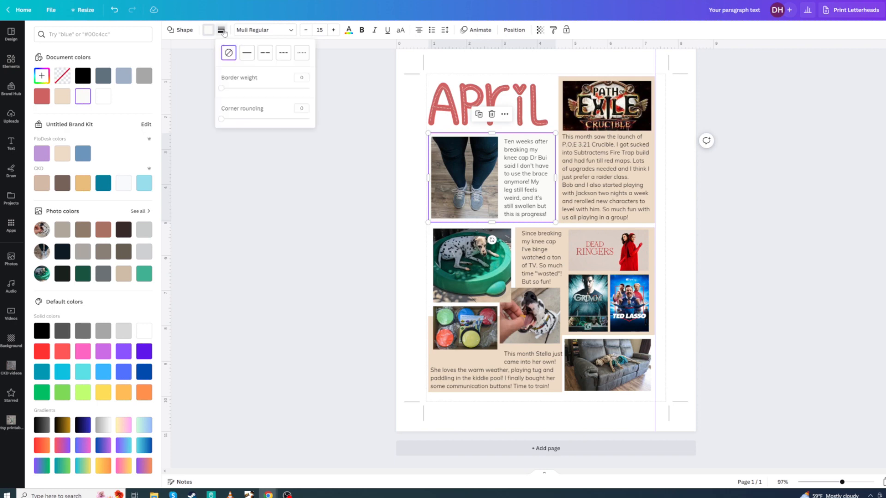
left_click(247, 52)
left_click(221, 31)
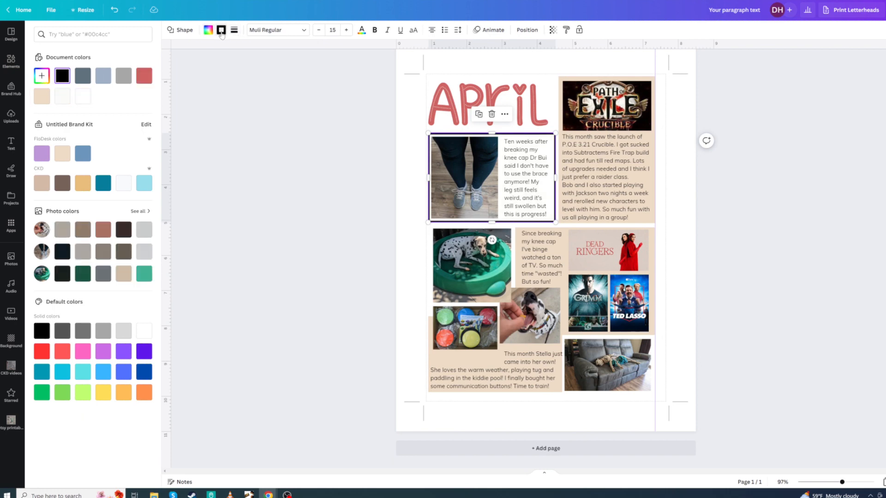
left_click(142, 79)
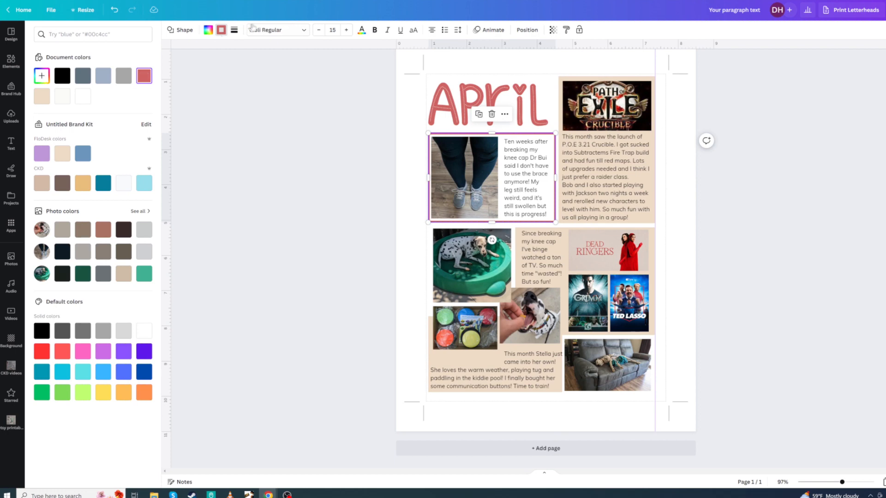
left_click(234, 30)
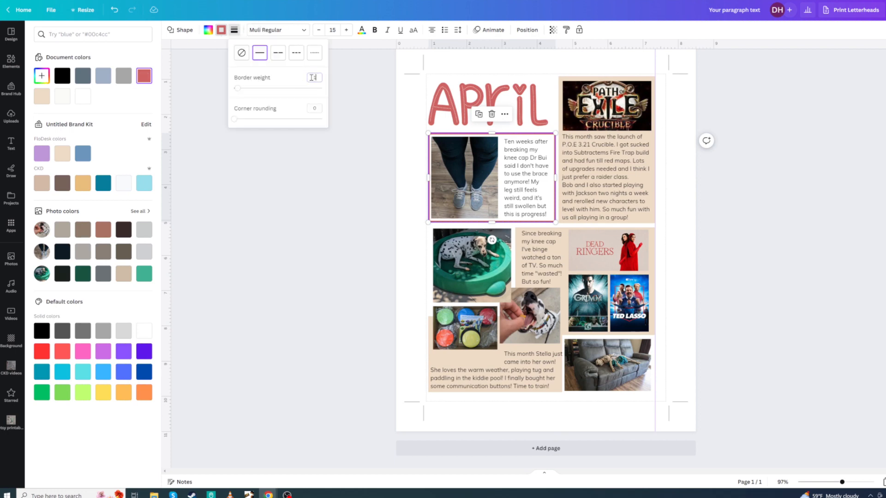
key("Return")
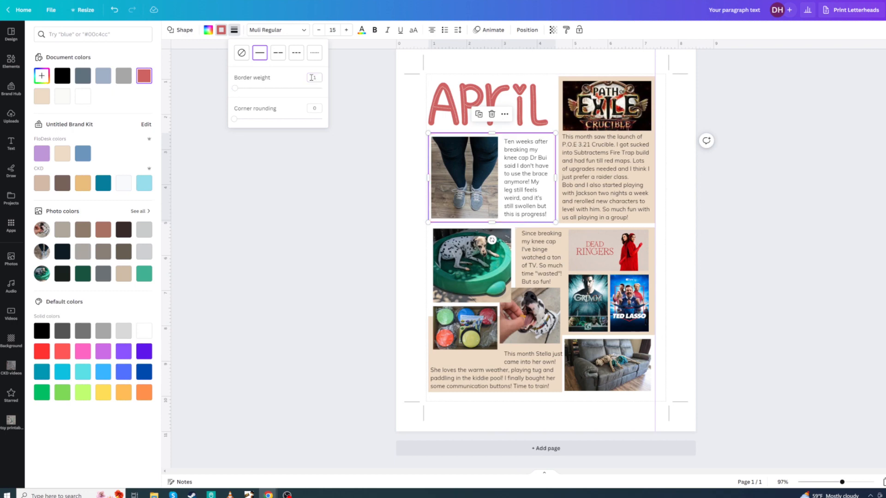
left_click(530, 177)
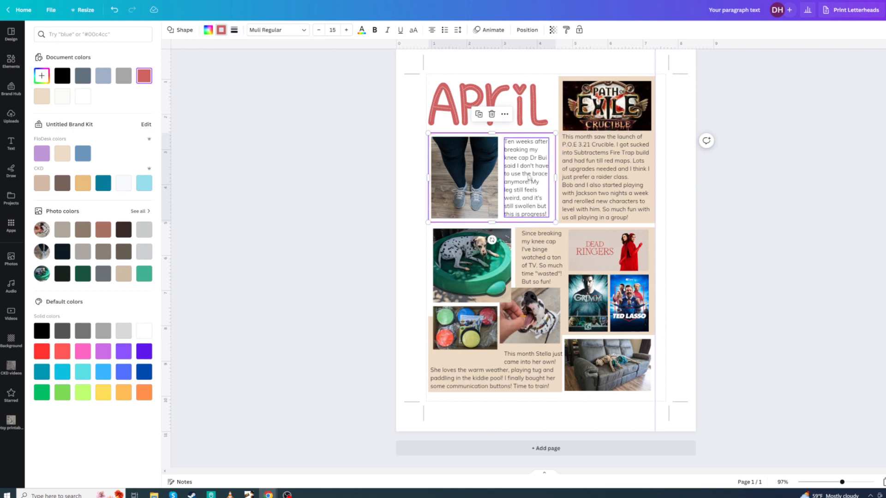
left_click(686, 159)
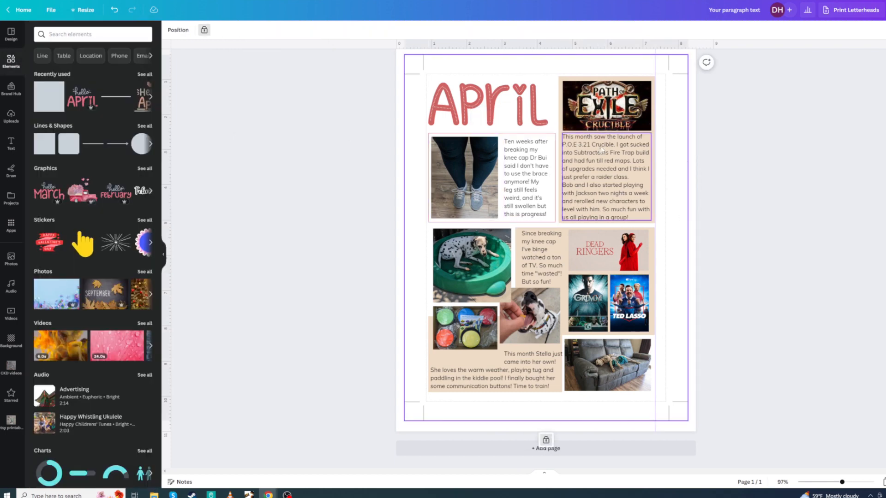
Fill the Path of Exile rectangle with white and give it a solid coral red border of weight 1
left_click(648, 221)
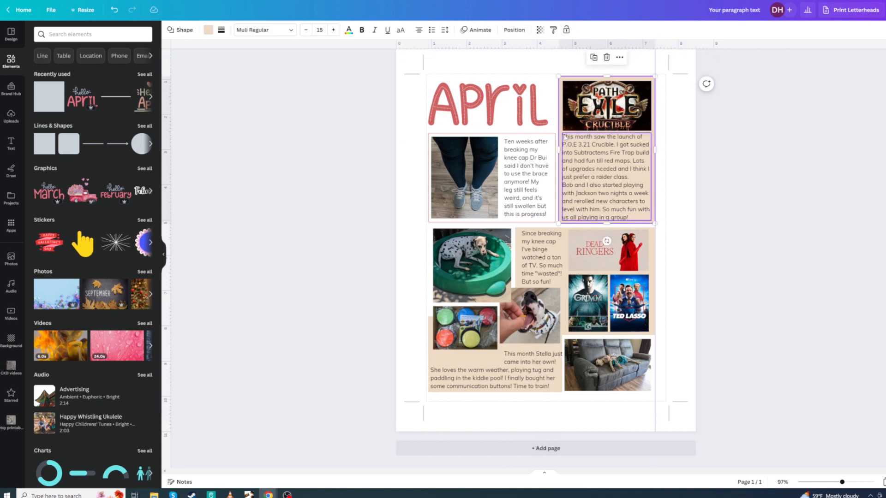
left_click(209, 31)
left_click(103, 96)
left_click(222, 30)
left_click(247, 53)
left_click(221, 31)
left_click(144, 77)
left_click(234, 30)
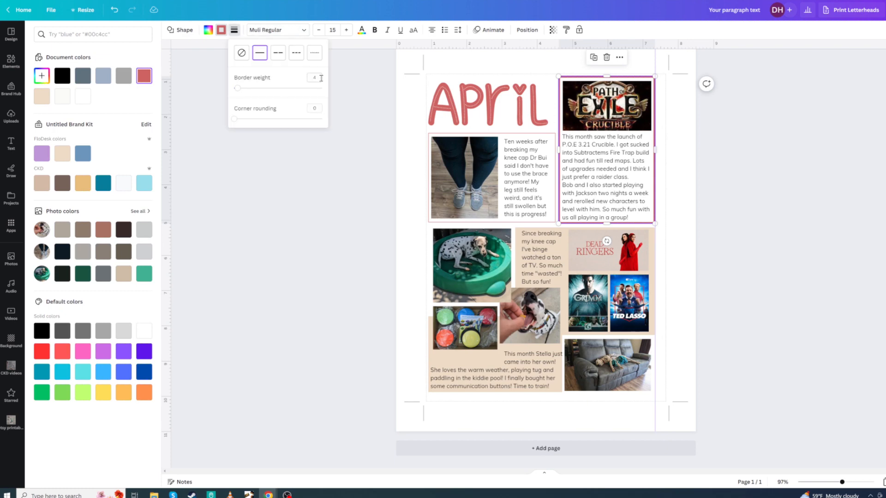
type("1")
left_click(674, 202)
Fill the rectangle behind the TV note and show images with white and add a solid coral red border of weight 1
left_click(566, 229)
left_click(208, 30)
left_click(209, 30)
left_click(657, 232)
left_click(652, 232)
left_click(208, 30)
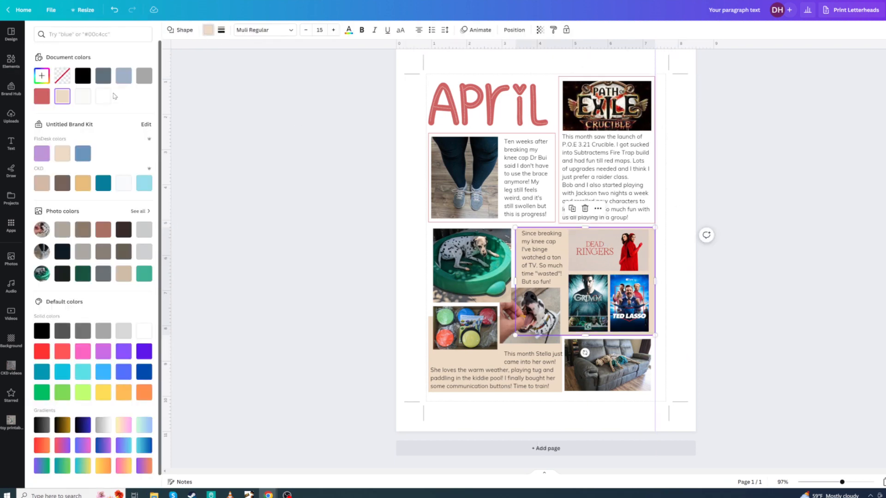
left_click(103, 96)
left_click(222, 30)
left_click(247, 53)
left_click(222, 31)
left_click(221, 31)
left_click(144, 76)
left_click(234, 31)
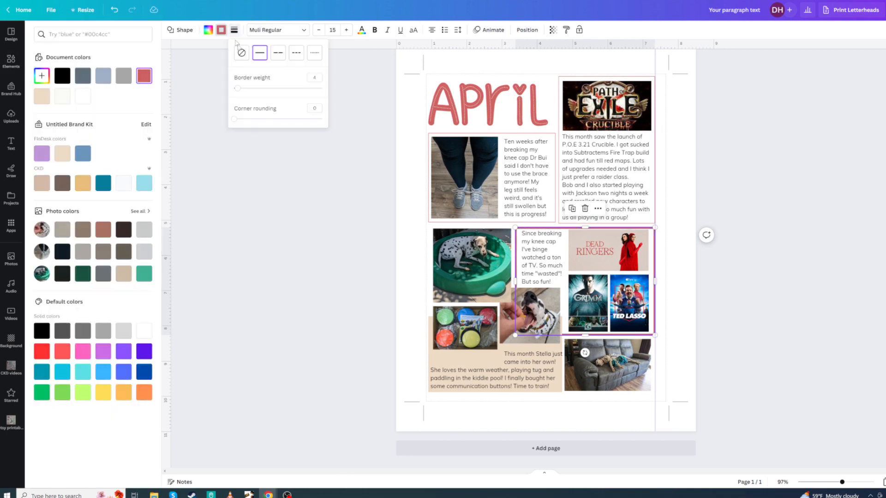
type("1")
Fill the Stella note's rectangle with white and outline it with a solid coral red border of weight 1
left_click(429, 356)
left_click(209, 30)
left_click(103, 96)
left_click(222, 31)
left_click(247, 53)
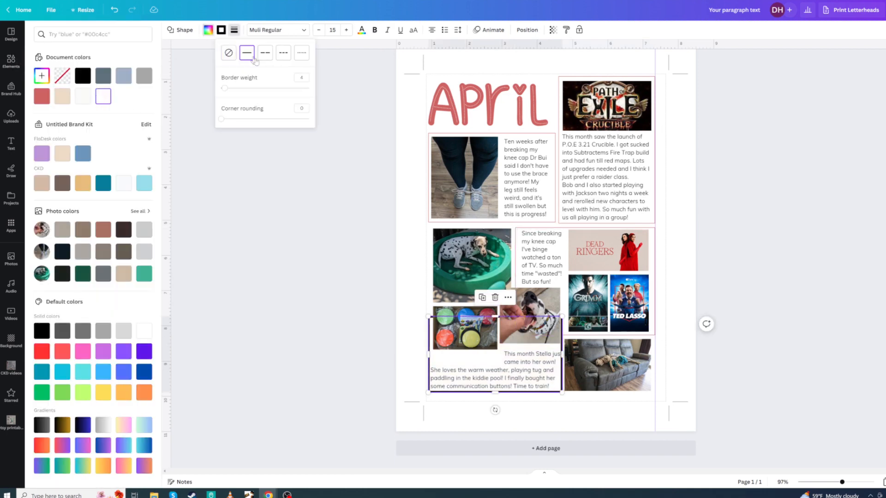
left_click(221, 30)
left_click(41, 96)
left_click(234, 30)
type("1")
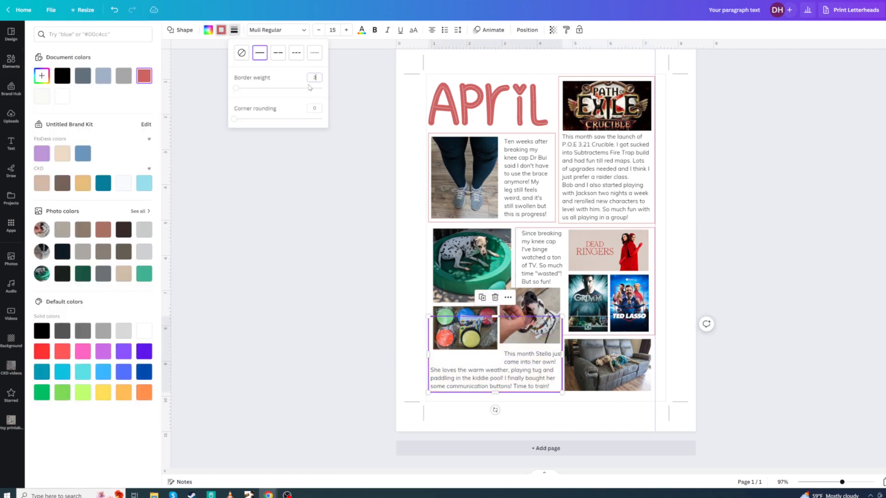
left_click(729, 233)
Nudge the Stella note down slightly and move the kiddie pool photo up and left to the collage's left edge
left_click_drag(537, 361, 537, 362)
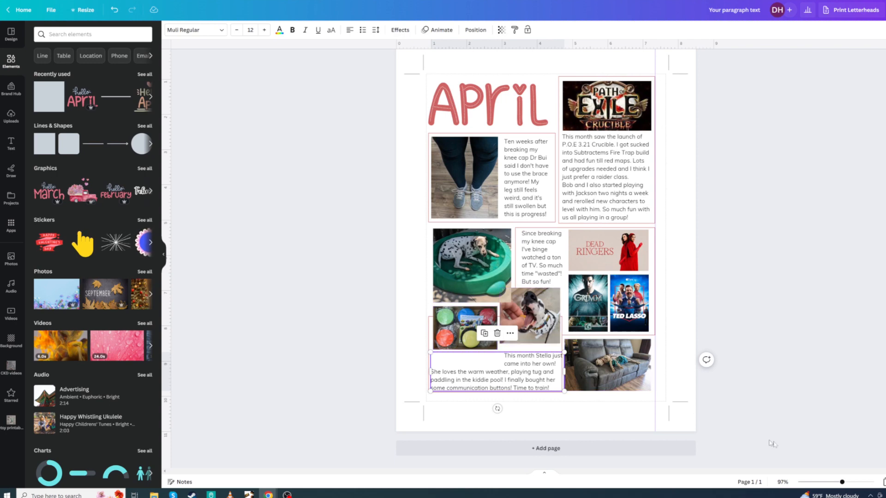
left_click_drag(843, 483, 850, 484)
scroll(697, 378, "down", 2)
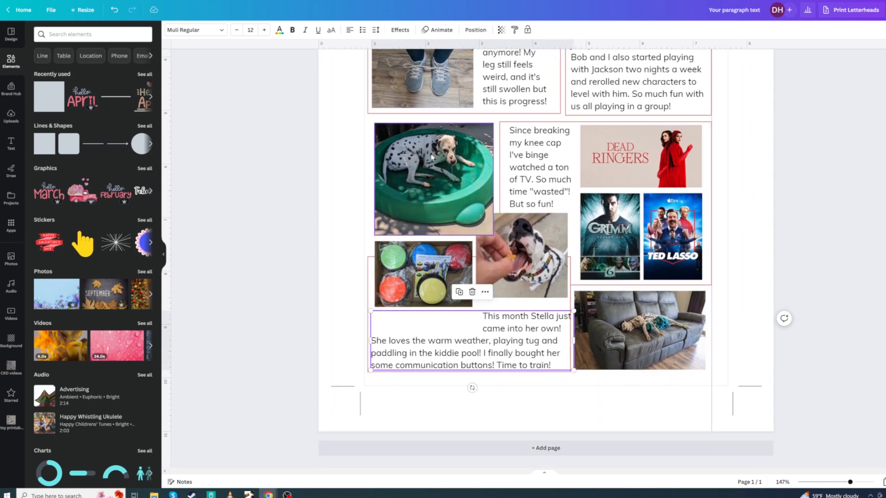
left_click_drag(431, 154, 424, 148)
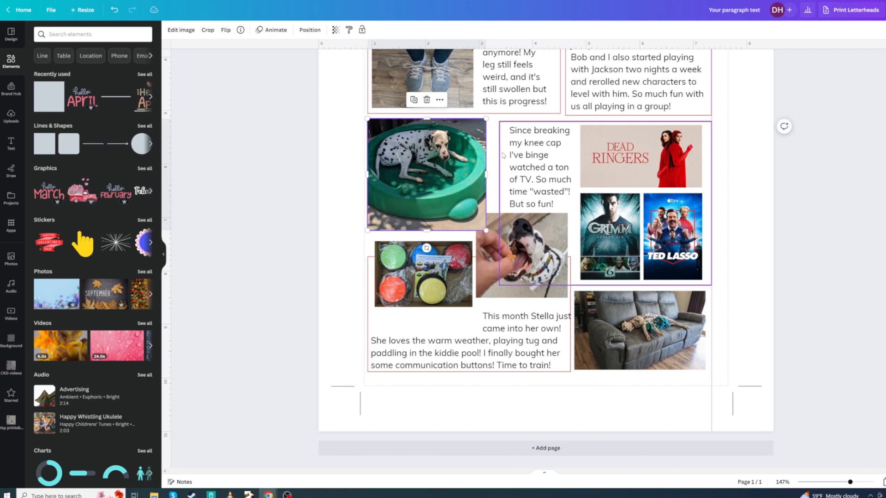
Move the TV note slightly up and left within its frame and widen the kiddie pool photo rightward toward that frame
left_click(565, 128)
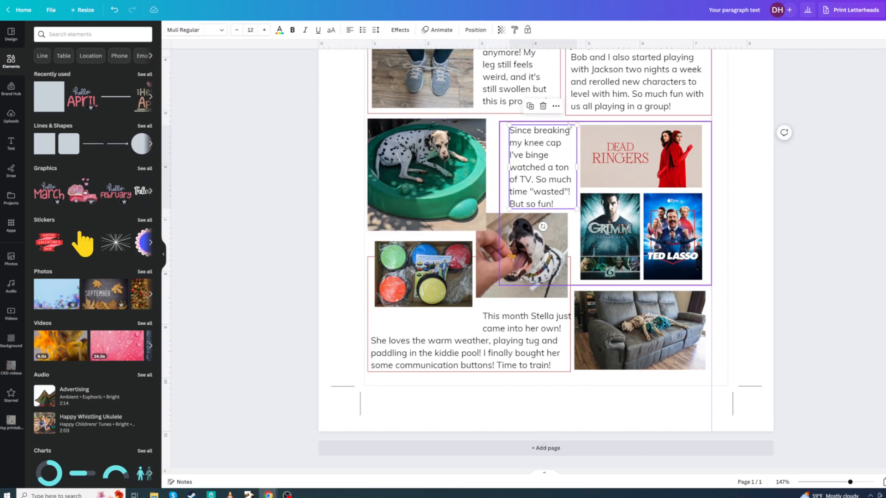
left_click(775, 150)
left_click_drag(551, 133, 520, 144)
left_click(483, 154)
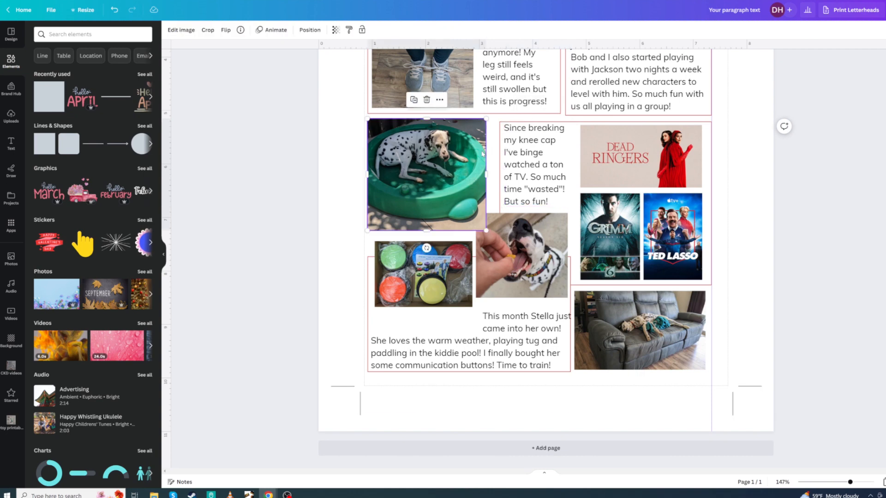
left_click_drag(485, 174, 491, 173)
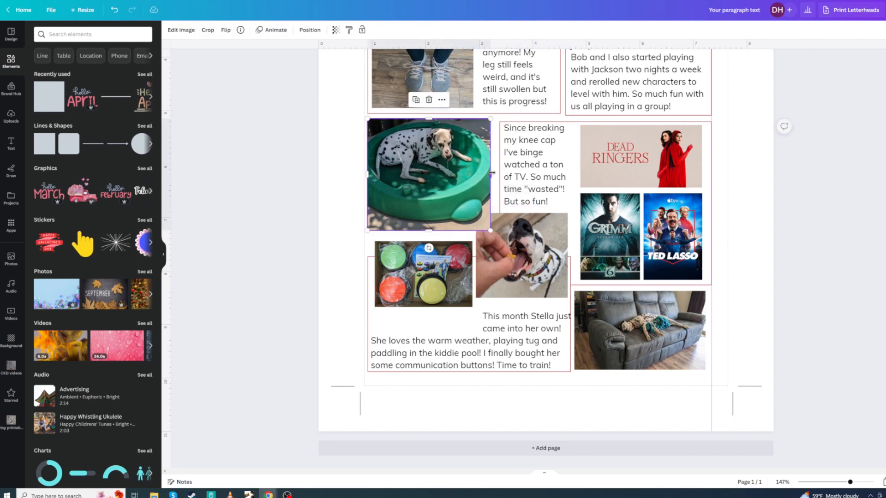
Nudge the communication buttons photo down and move the Stella note up and left within its frame
left_click(439, 273)
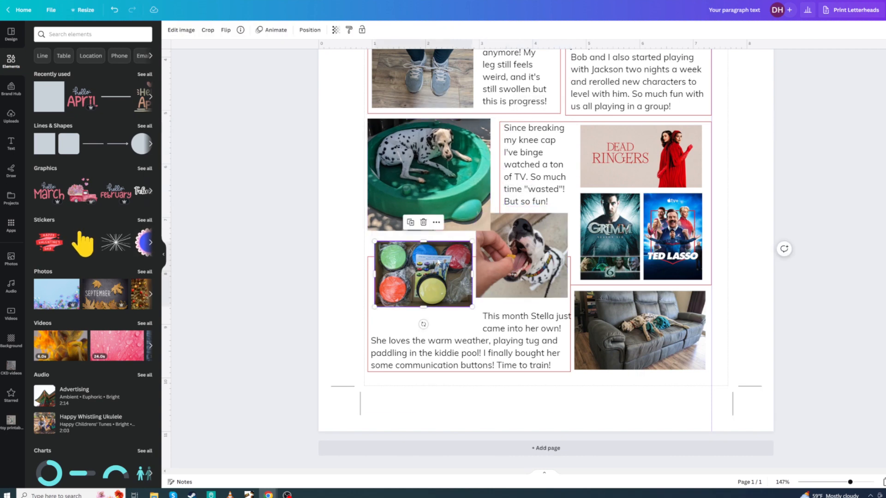
mouse_move(439, 272)
left_mouse_down()
mouse_move(439, 289)
mouse_move(438, 278)
left_mouse_up()
left_click_drag(474, 349, 471, 341)
left_click(503, 366)
left_click(505, 354)
Narrow the couch photo from its left side and widen the Stella note's frame toward it
left_click_drag(571, 333, 580, 330)
left_click(585, 332)
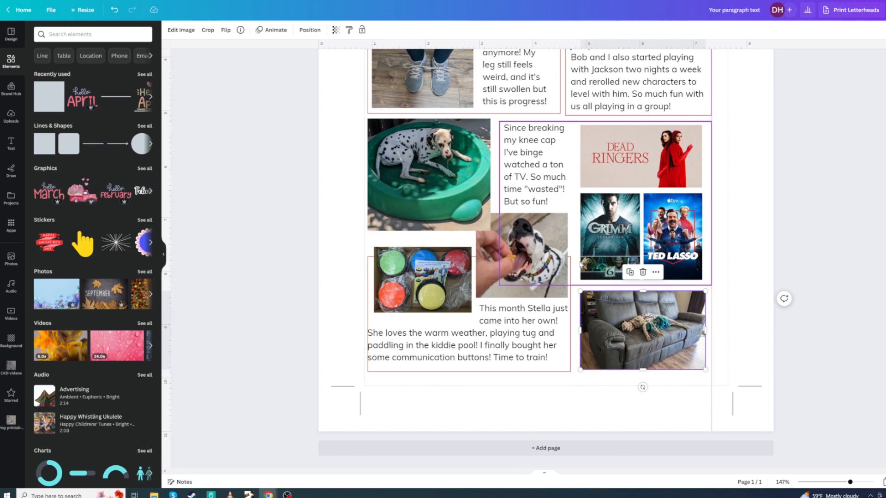
left_click(569, 361)
left_click_drag(571, 314, 575, 312)
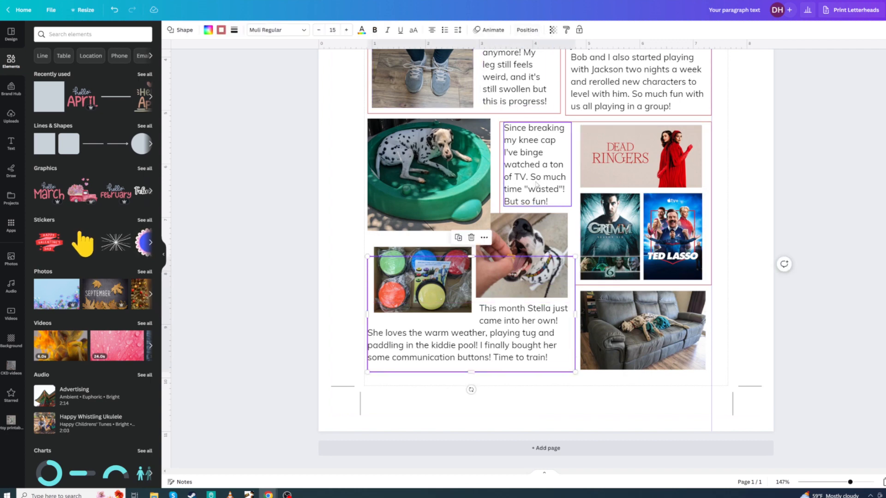
left_click(718, 238)
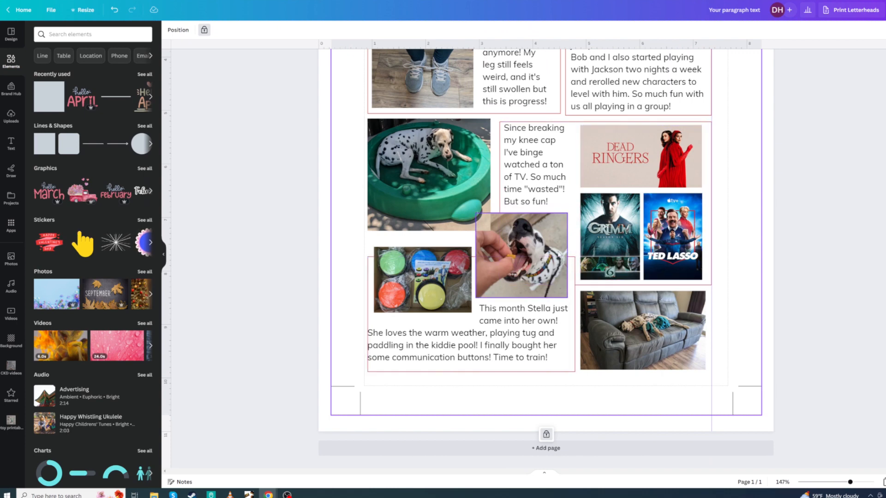
Send the Stella note's frame one layer backward
left_click(522, 362)
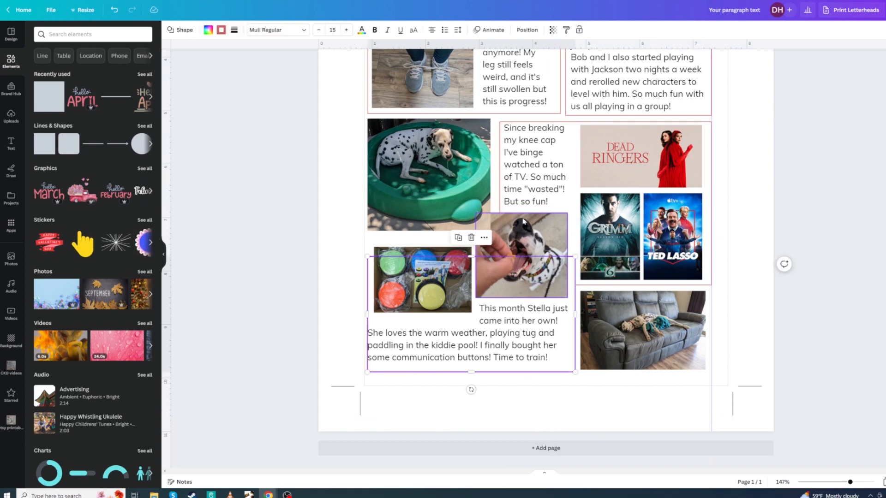
left_click(527, 29)
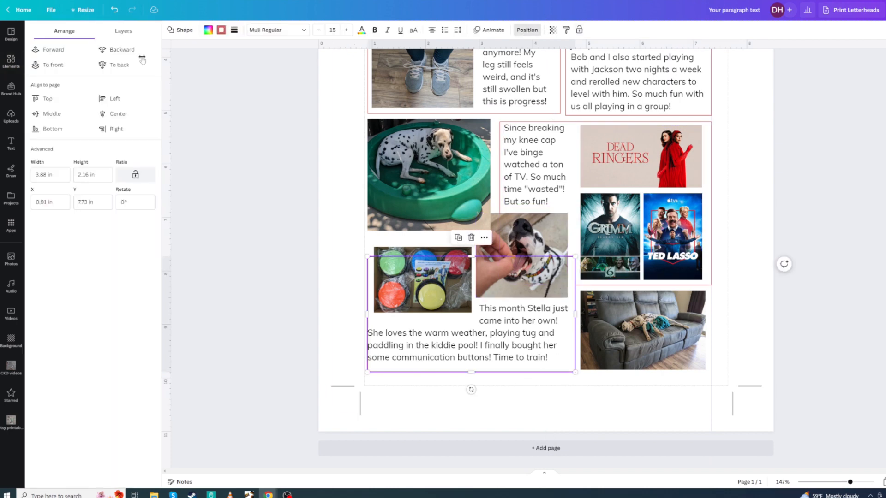
left_click(116, 50)
left_click(332, 218)
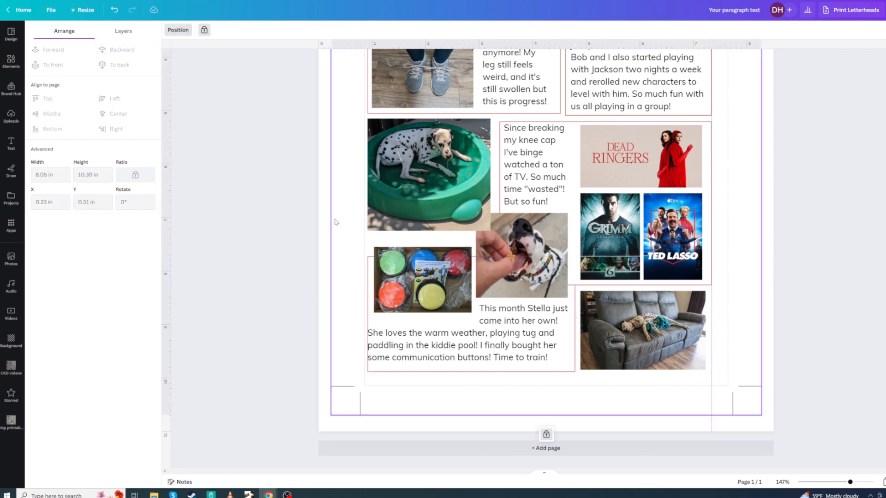
Extend the kiddie pool photo down toward the buttons photo and recrop it so its top lines up with the TV note's frame
left_click(419, 226)
left_click_drag(428, 231, 429, 242)
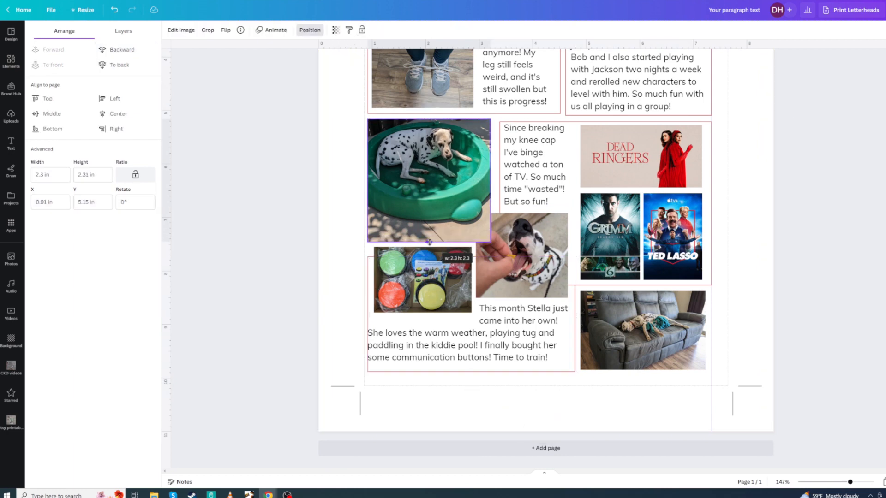
double_click(436, 175)
left_click_drag(444, 153, 444, 159)
left_click_drag(429, 125, 428, 122)
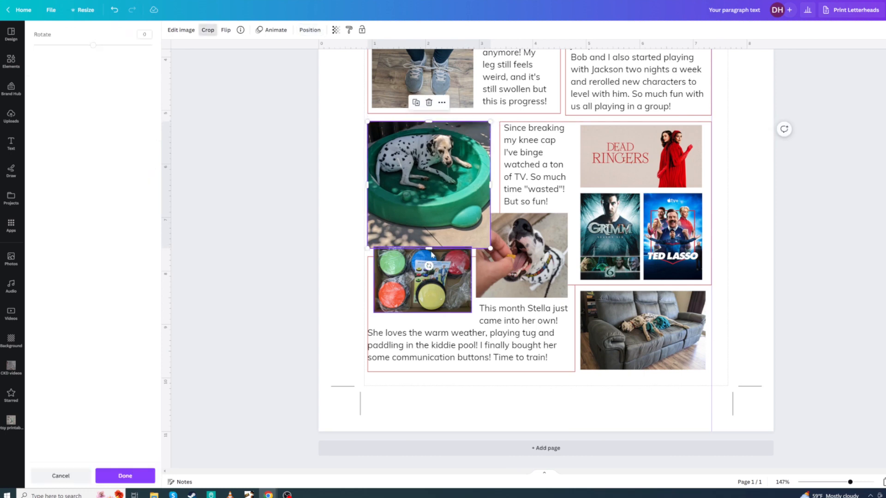
left_click_drag(429, 248, 429, 241)
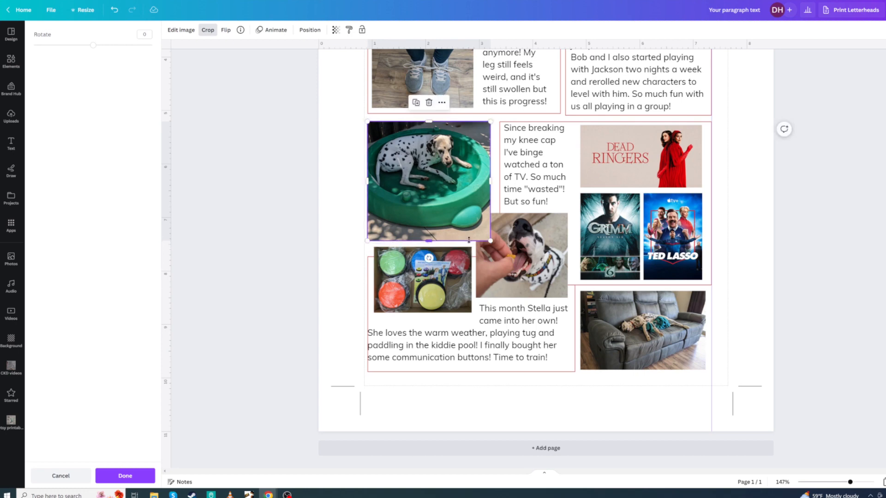
Extend the communication buttons photo slightly downward and shift the Stella note beneath it
left_click(425, 310)
left_click_drag(426, 312, 422, 316)
left_click_drag(463, 343, 465, 338)
Narrow the Stella note's text box and remove the extra line break and spacing between "just" and "came into her own"
left_click_drag(574, 328, 567, 327)
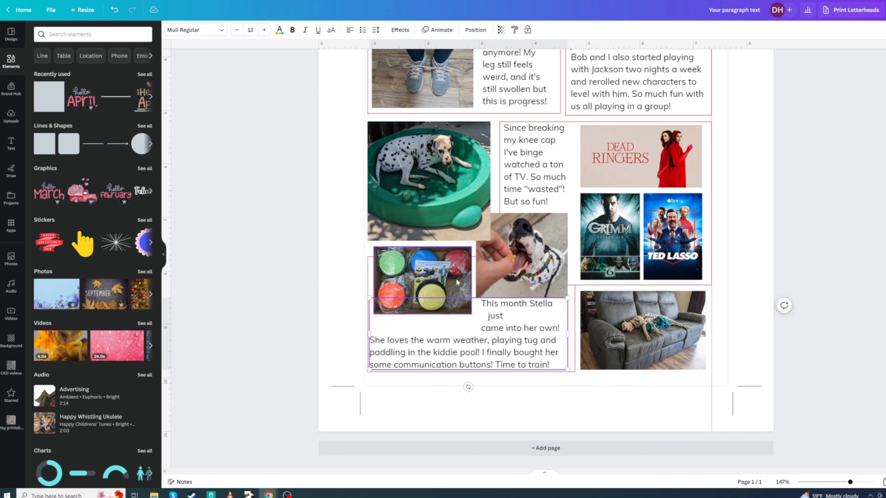
left_click_drag(500, 316, 481, 328)
key("BackSpace")
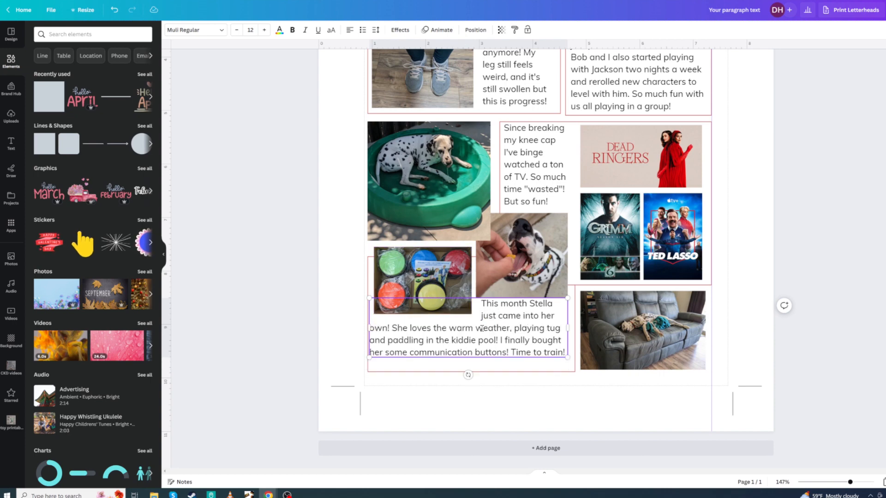
left_click(267, 300)
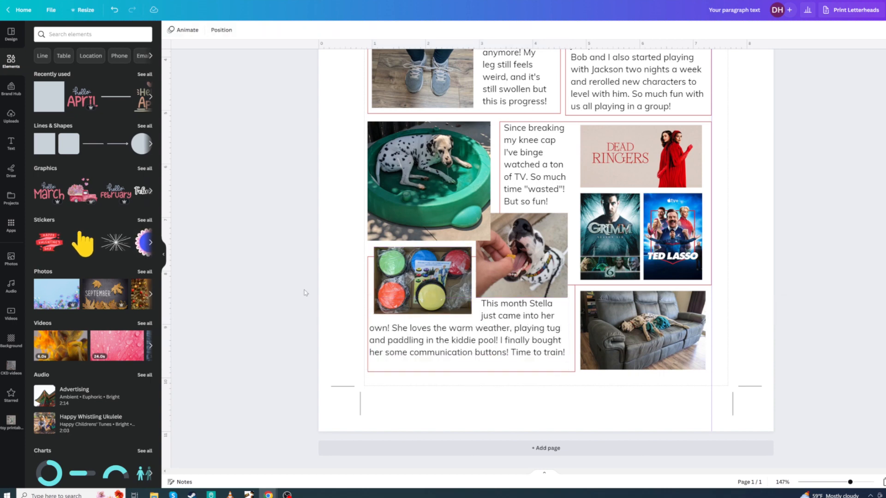
Move the Stella note slightly right and down, away from the left edge of its frame
left_click(478, 342)
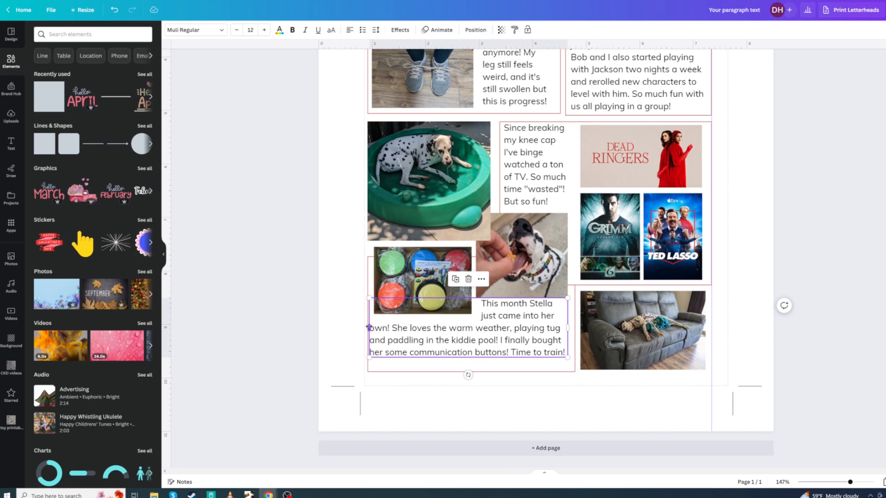
left_click_drag(368, 328, 372, 327)
left_click(326, 318)
left_click_drag(489, 347, 470, 332)
left_click(823, 295)
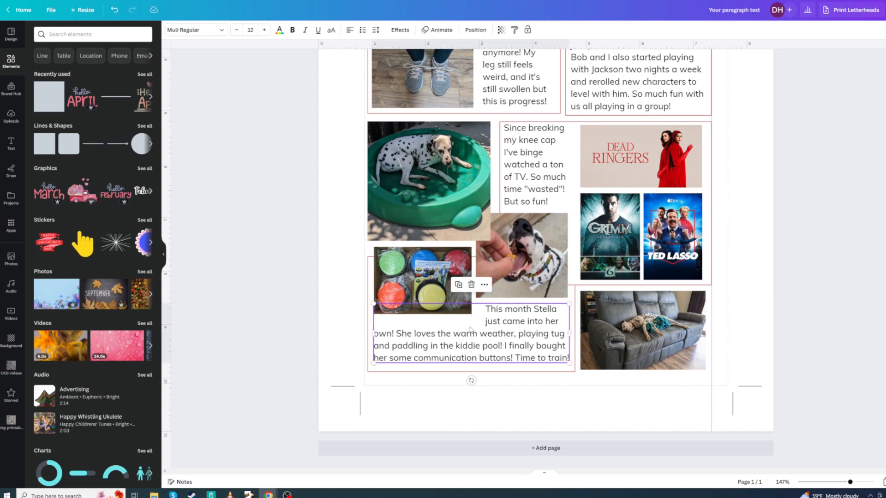
left_click(782, 254)
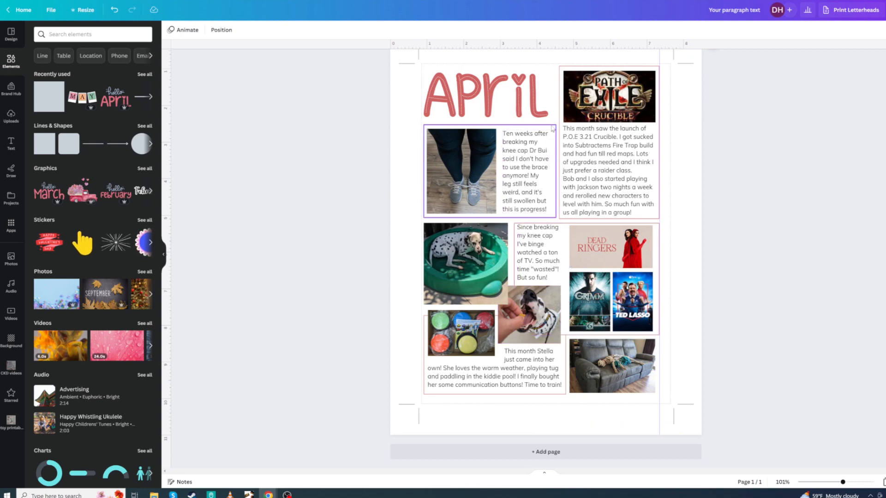
Try a greyish blue fill on the knee note's frame and set it back to white
left_click(549, 131)
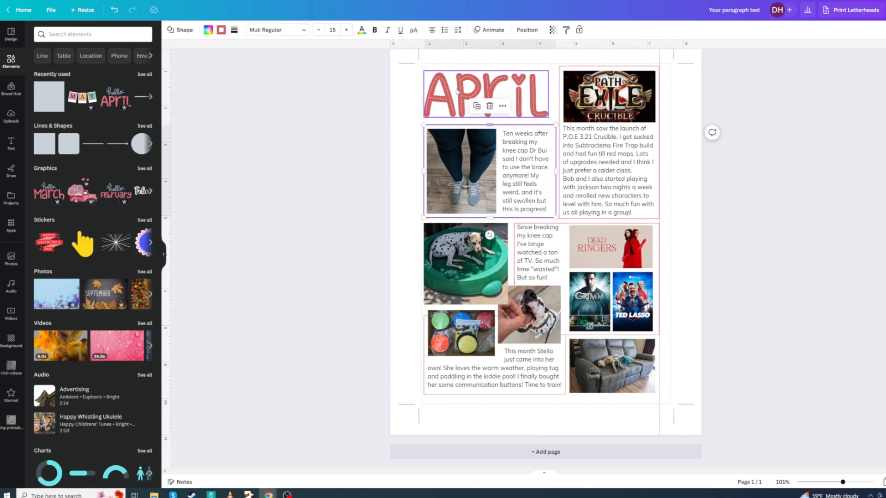
left_click(208, 30)
left_click(123, 76)
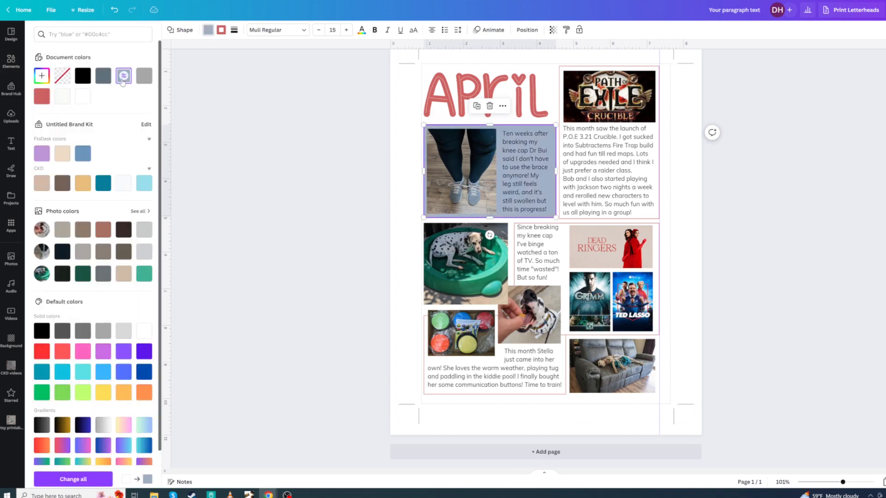
left_click(85, 100)
left_click(692, 208)
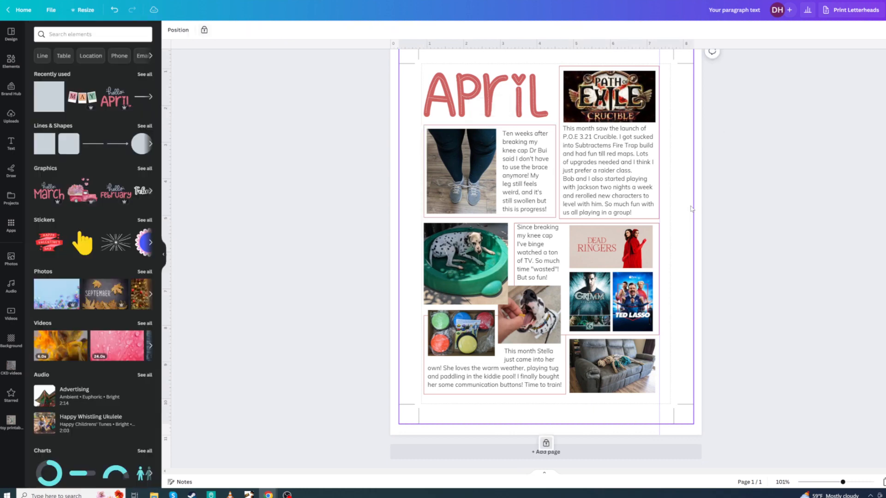
Try a black fill on the knee note's frame with the note's text in white
left_click(523, 126)
left_click(222, 30)
left_click(80, 77)
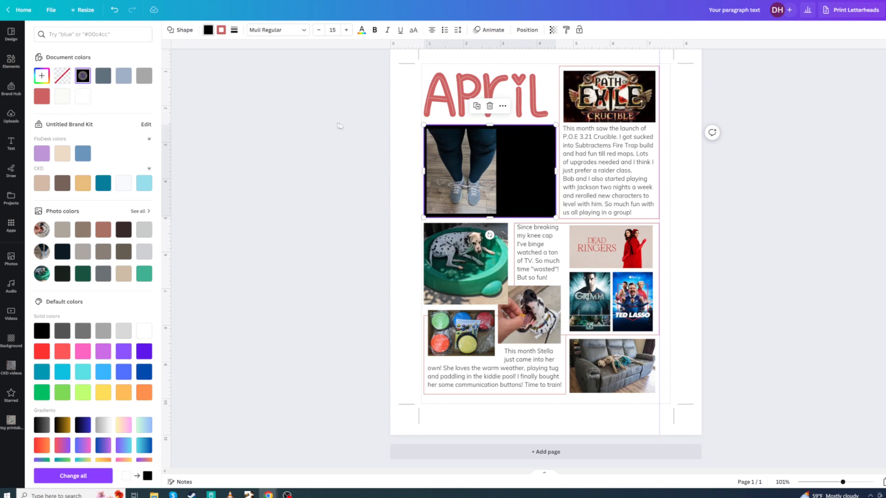
left_click(526, 171)
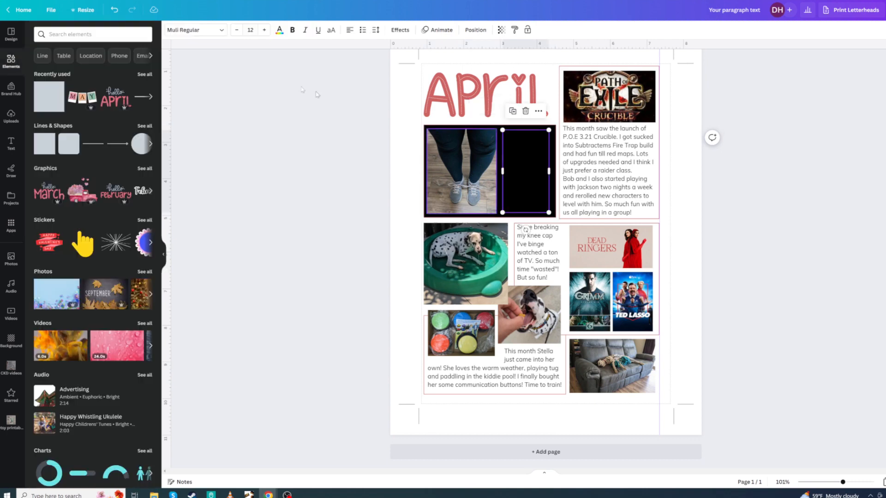
left_click(279, 30)
left_click(64, 96)
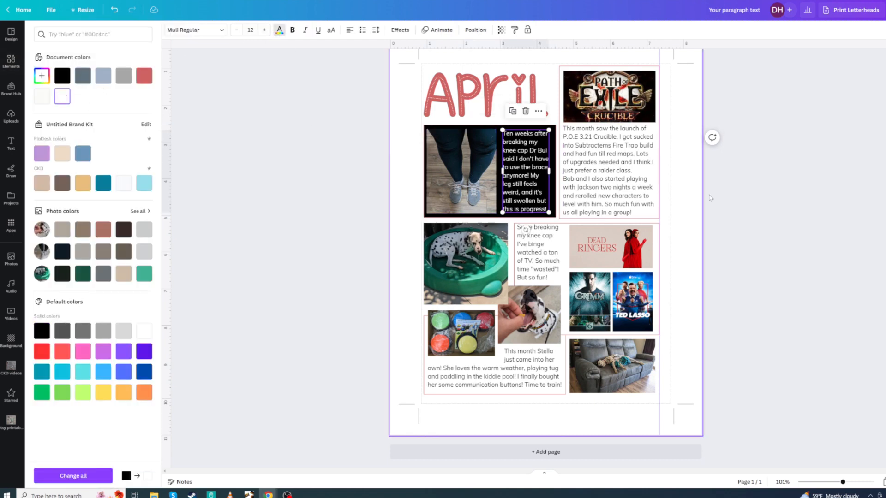
left_click(714, 223)
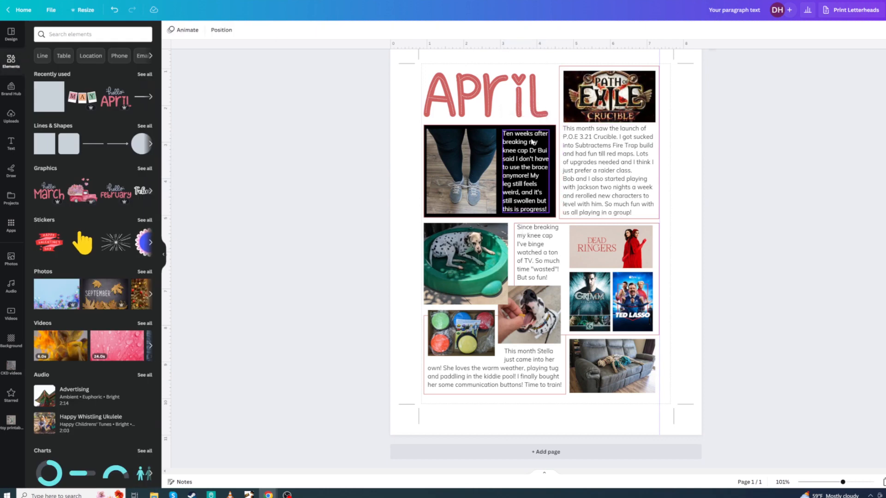
Undo the white text and black fill on the knee note
left_click(115, 10)
left_click(114, 10)
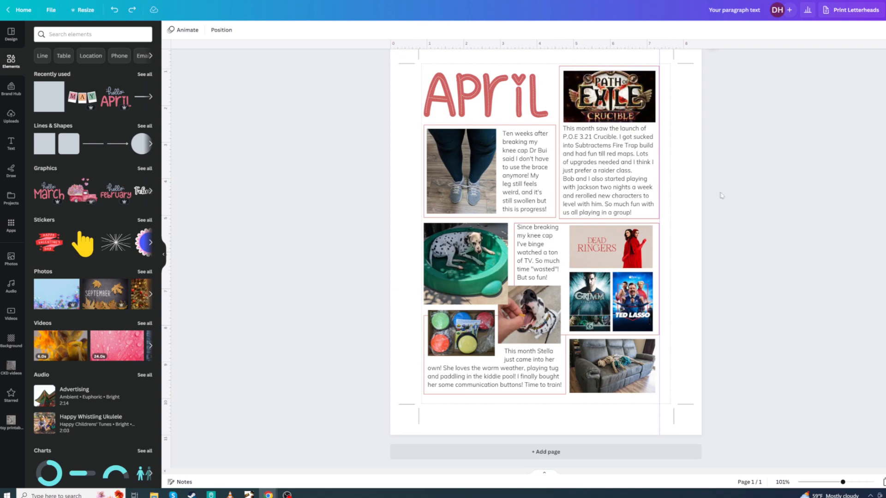
left_click(696, 236)
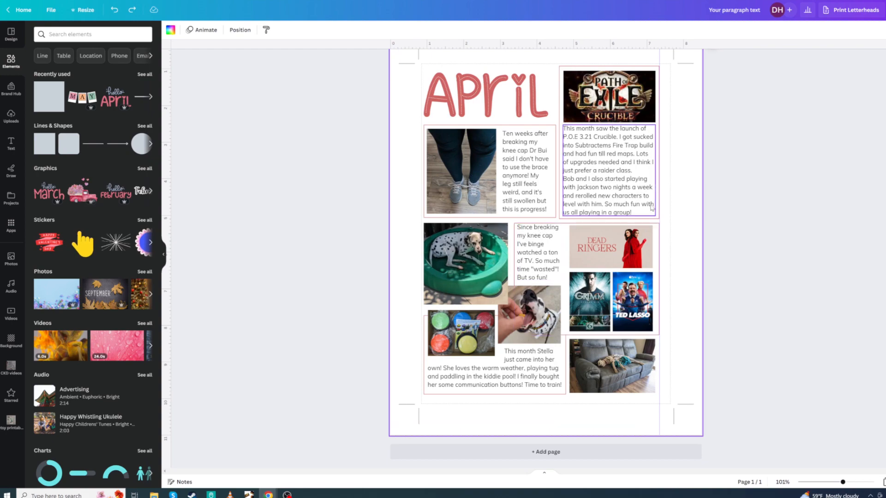
Extend the bottom edges of the knee note's frame and the leg photo inside it slightly downward
left_click_drag(844, 483, 855, 483)
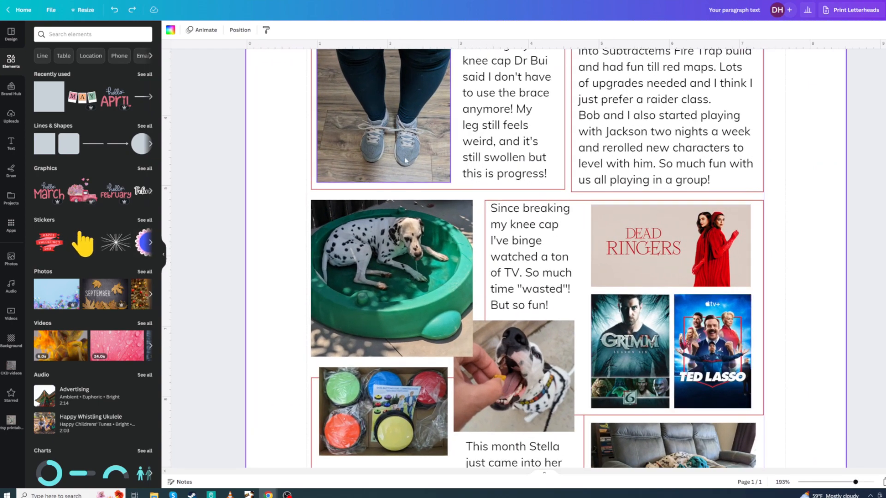
left_click(438, 187)
left_click_drag(440, 189, 439, 190)
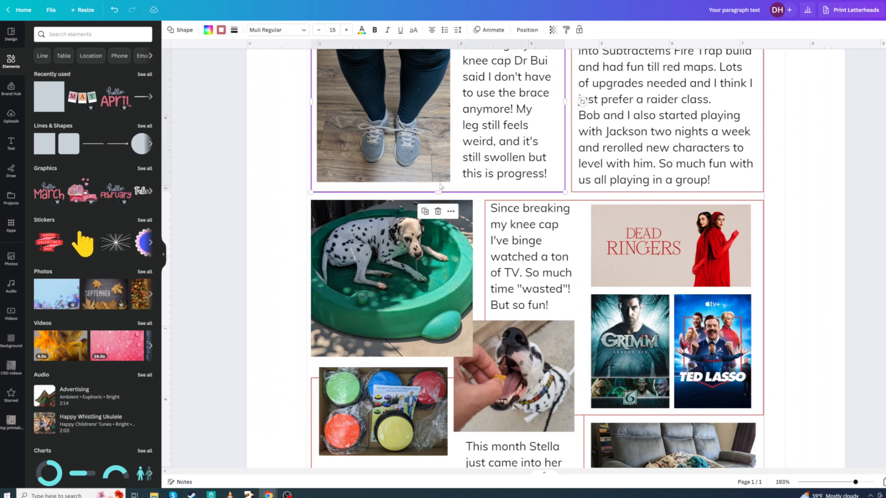
left_click(382, 182)
left_click_drag(386, 182, 386, 187)
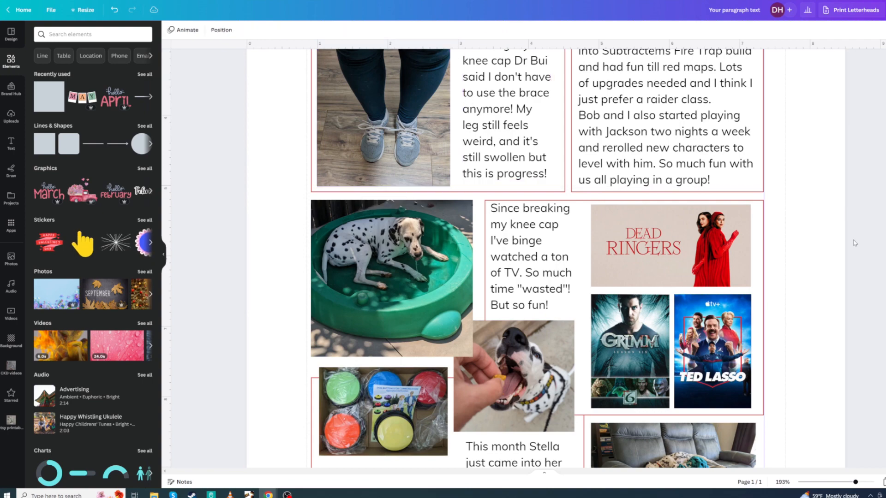
left_click(855, 244)
Lower the top edge of the Path of Exile note's frame closer to the game's logo image
scroll(855, 243, "up", 5)
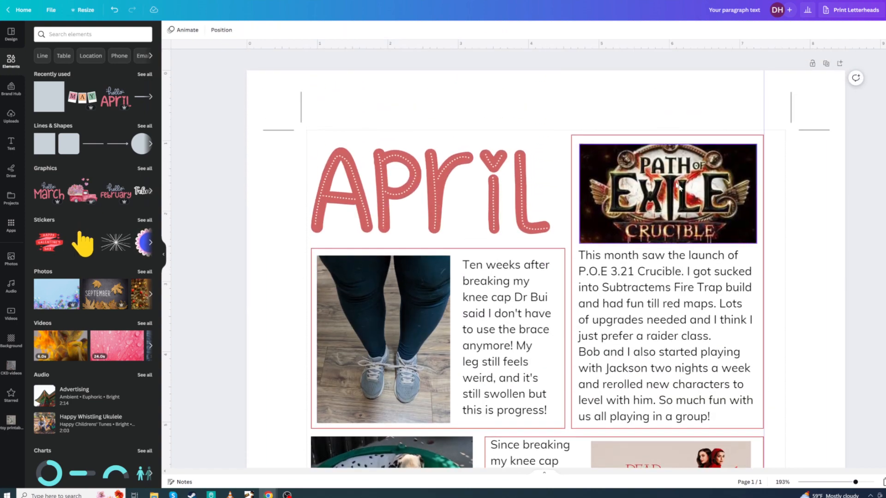
left_click(678, 198)
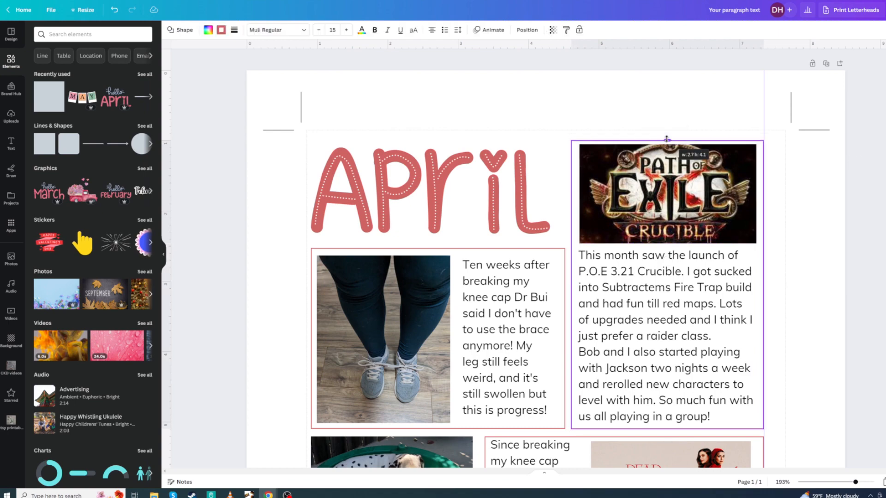
scroll(712, 223, "down", 9)
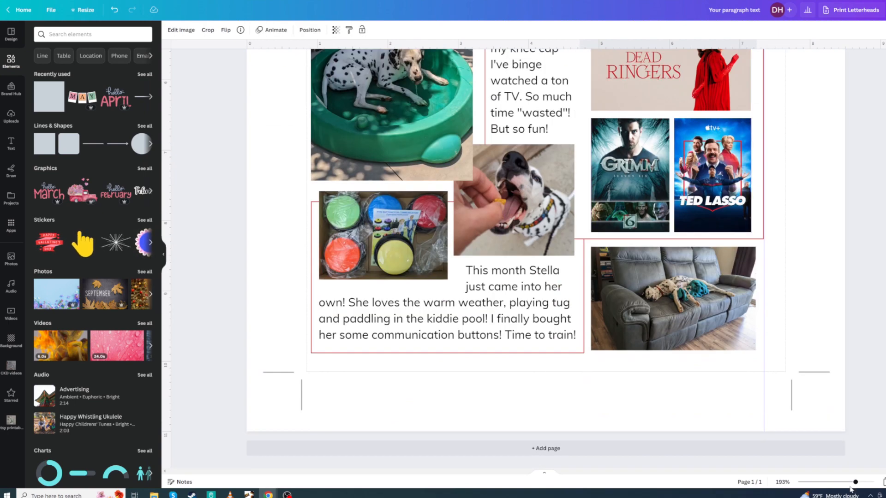
left_click_drag(855, 483, 842, 482)
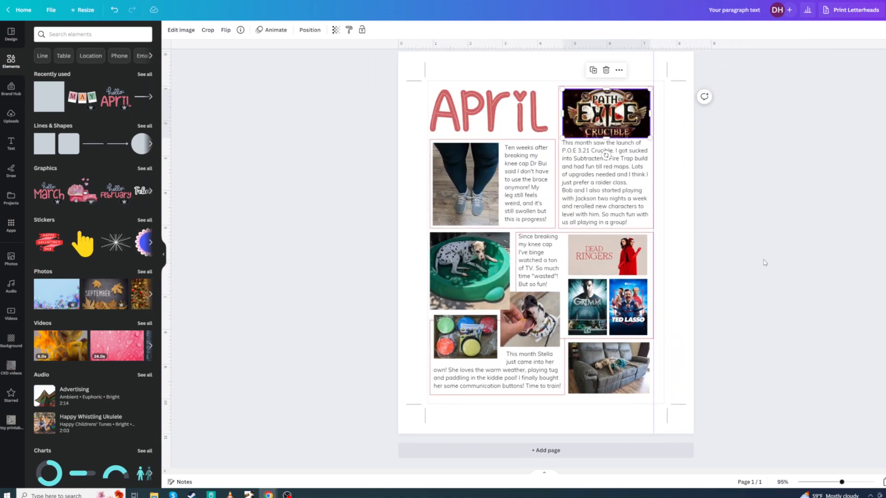
left_click(744, 185)
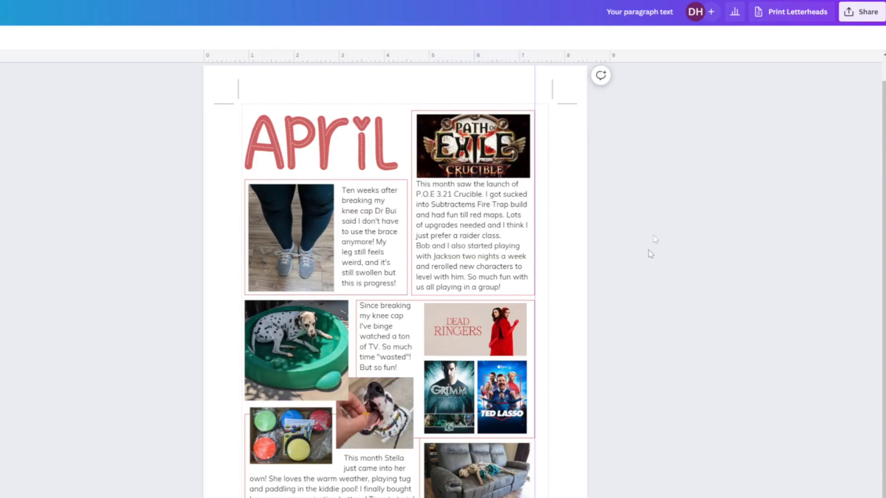
Set up the collage's download with PDF Print as the file type
left_click(852, 13)
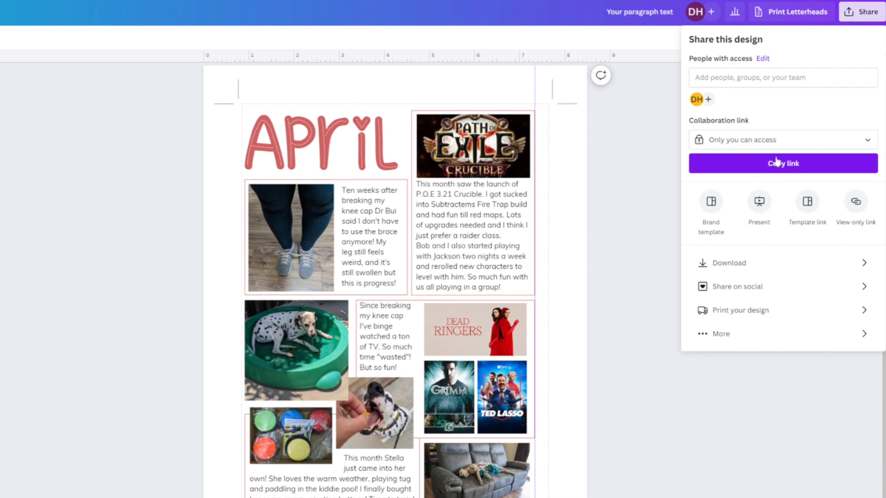
left_click(739, 264)
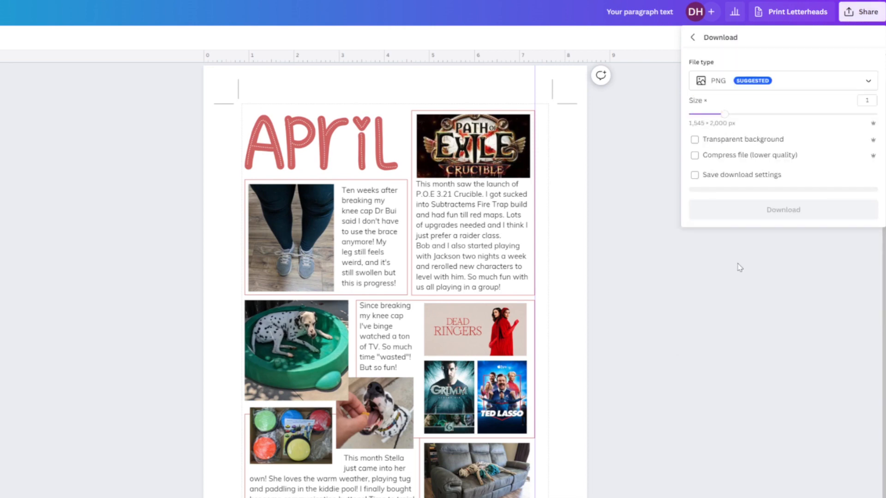
left_click(742, 76)
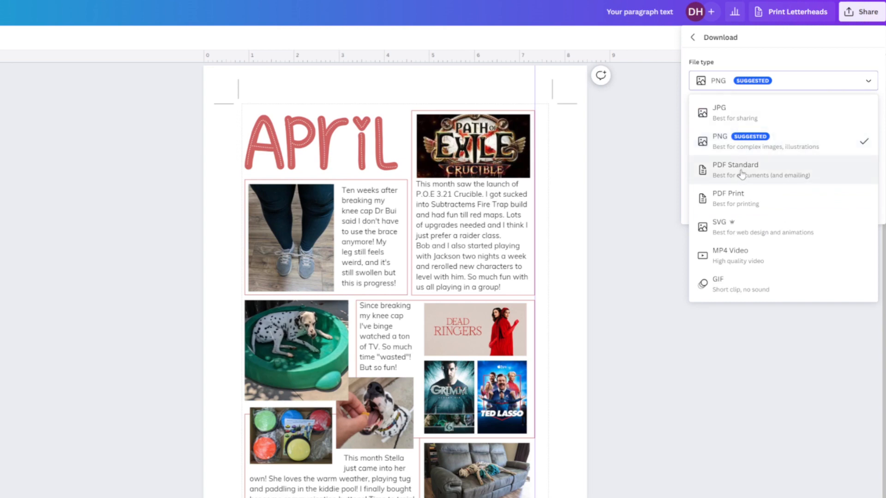
left_click(742, 174)
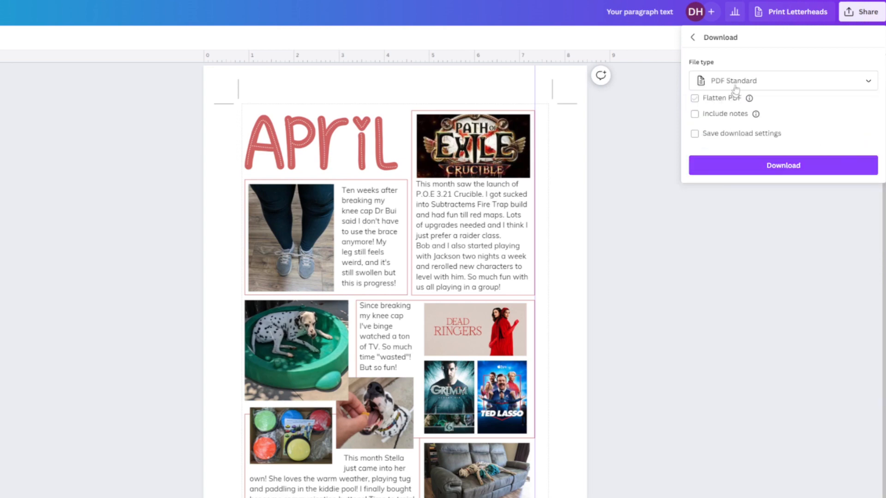
left_click(732, 88)
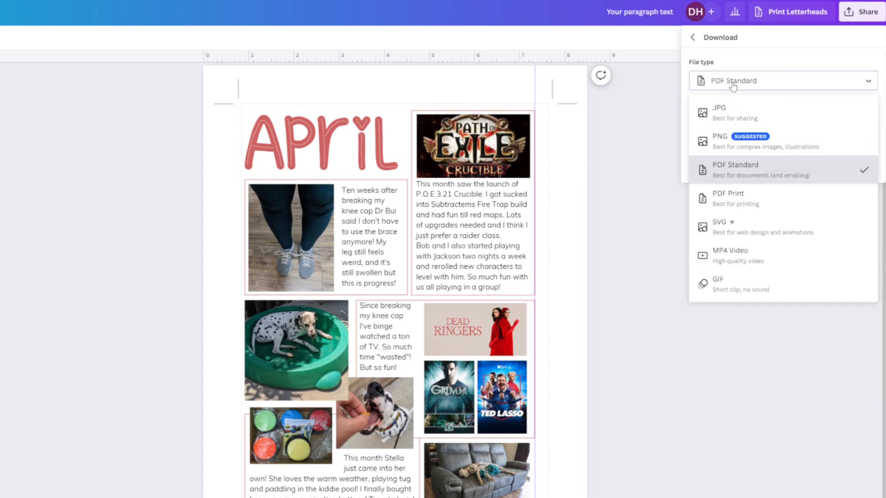
left_click(732, 191)
Choose the CMYK (best for professional printing) color profile and download the design
left_click(738, 166)
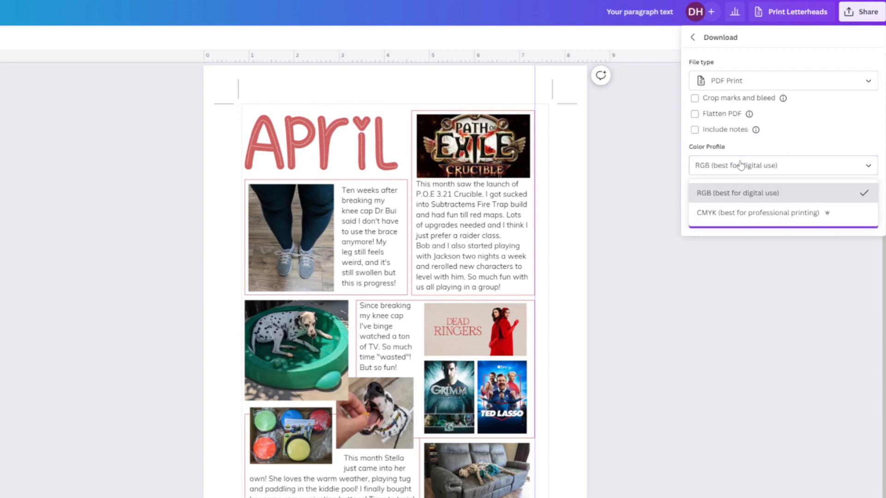
left_click(734, 213)
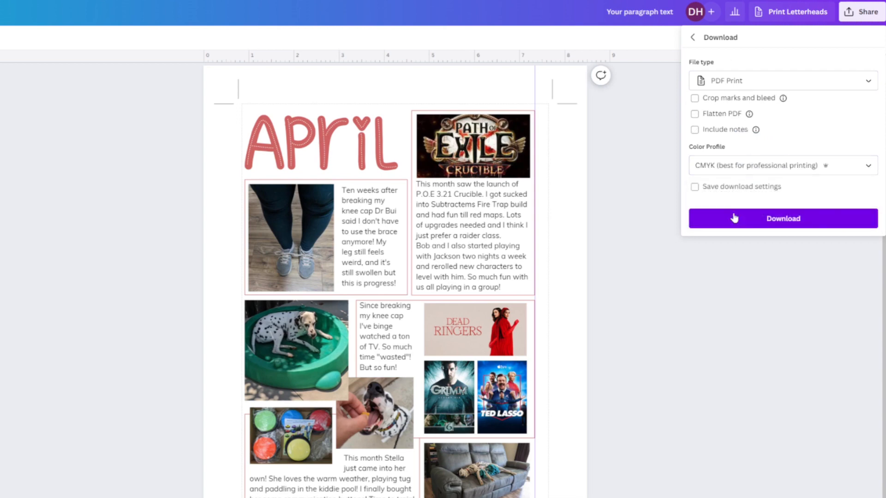
left_click(771, 223)
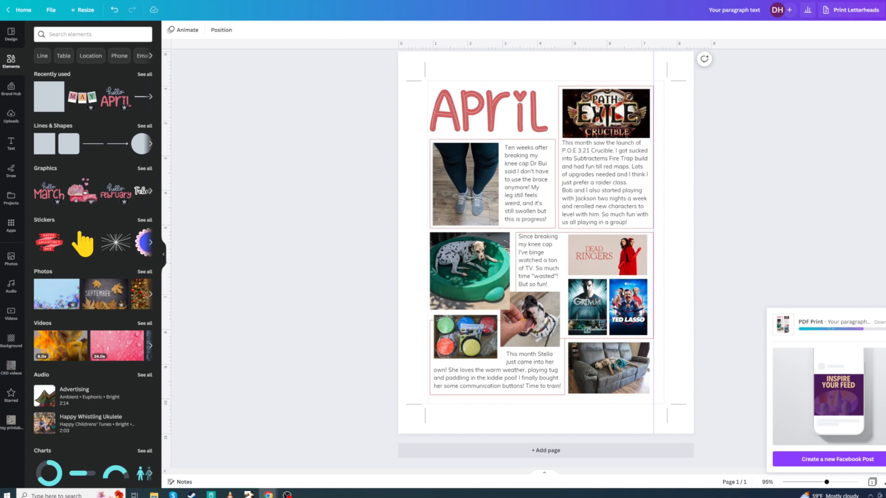
Switch to File Explorer and open the downloaded "Your paragraph text.pdf" from the Downloads folder
left_click(153, 495)
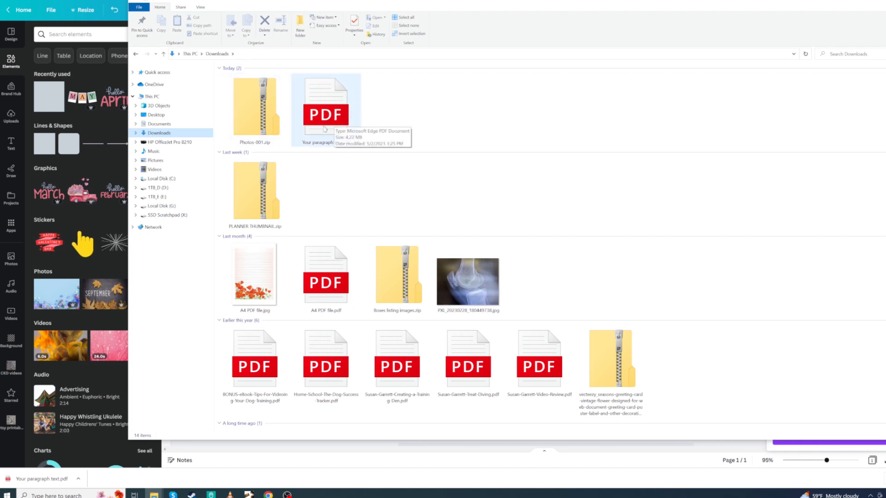
double_click(325, 129)
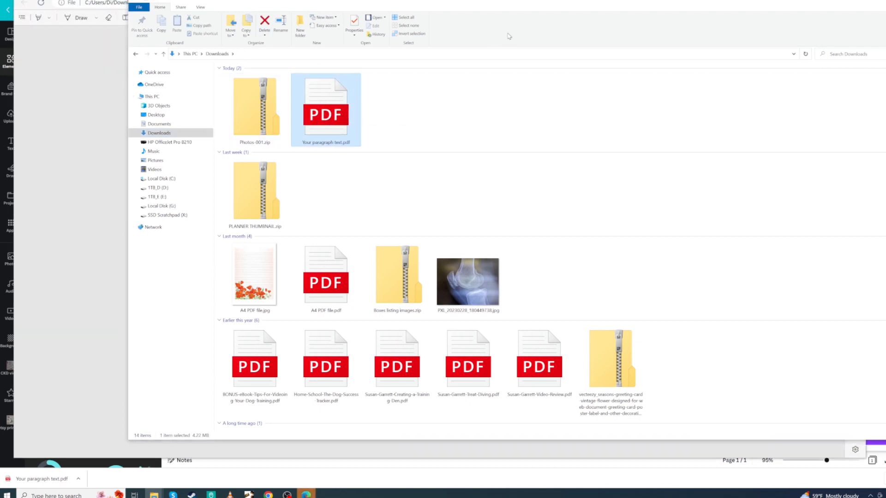